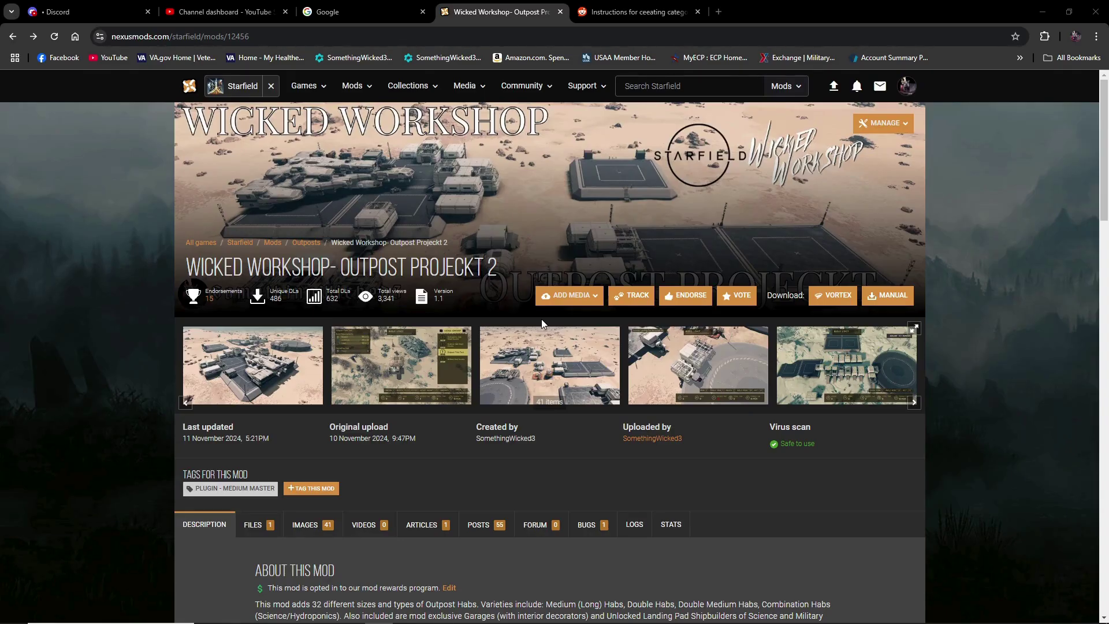
# Step: Scroll the Wicked Workshop description past the hab lists to the Special Notes and Build Limit sections
pyautogui.scroll(-4, 542, 319)
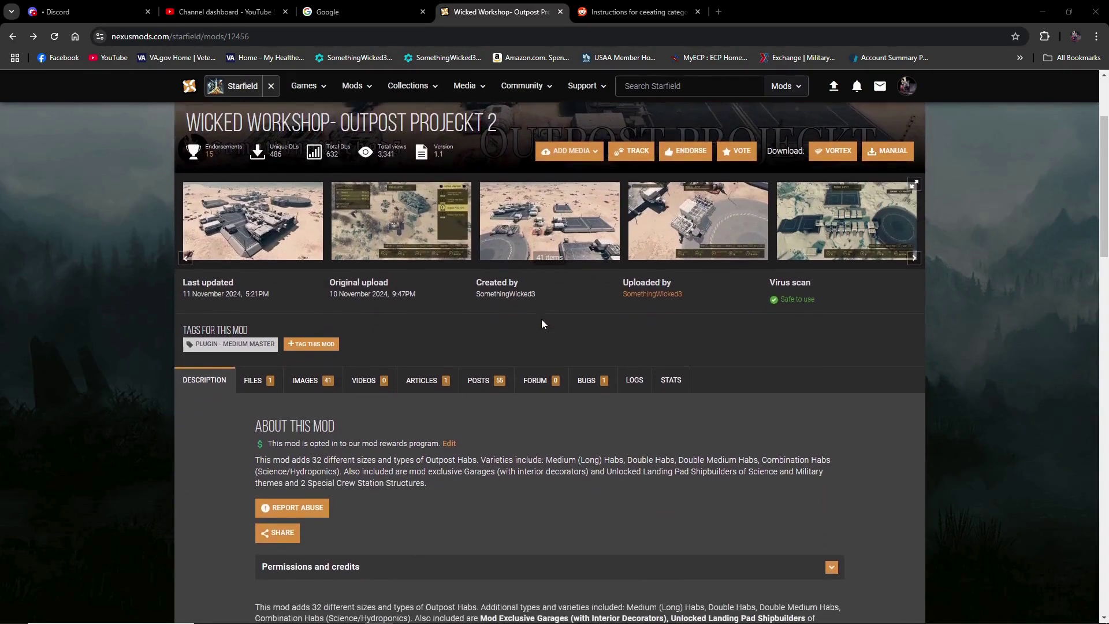
pyautogui.scroll(-5, 542, 323)
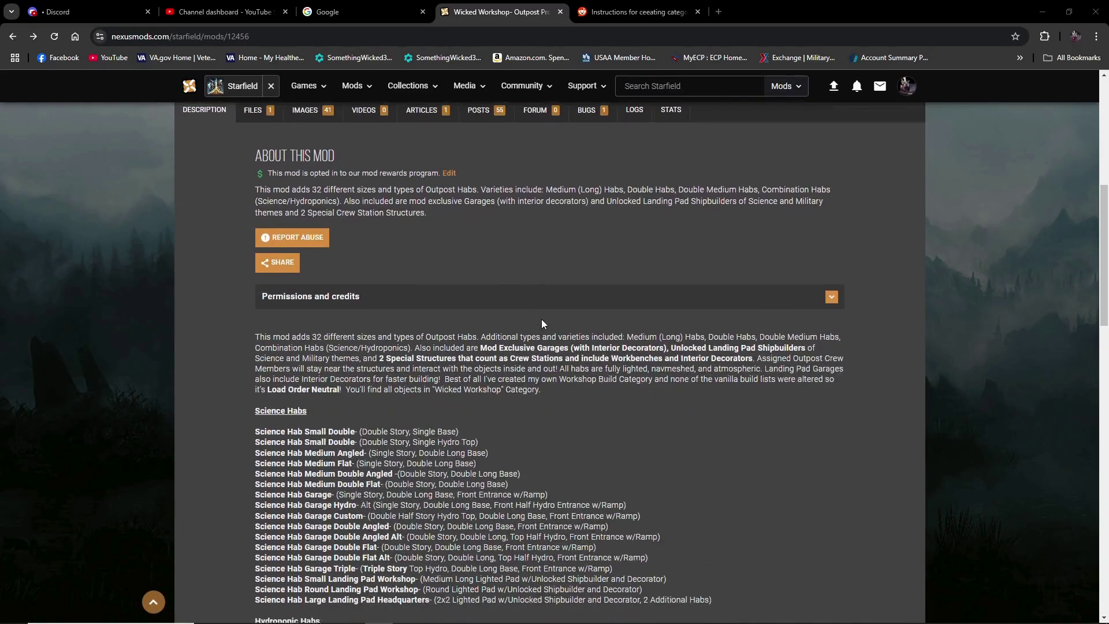
pyautogui.scroll(-7, 542, 324)
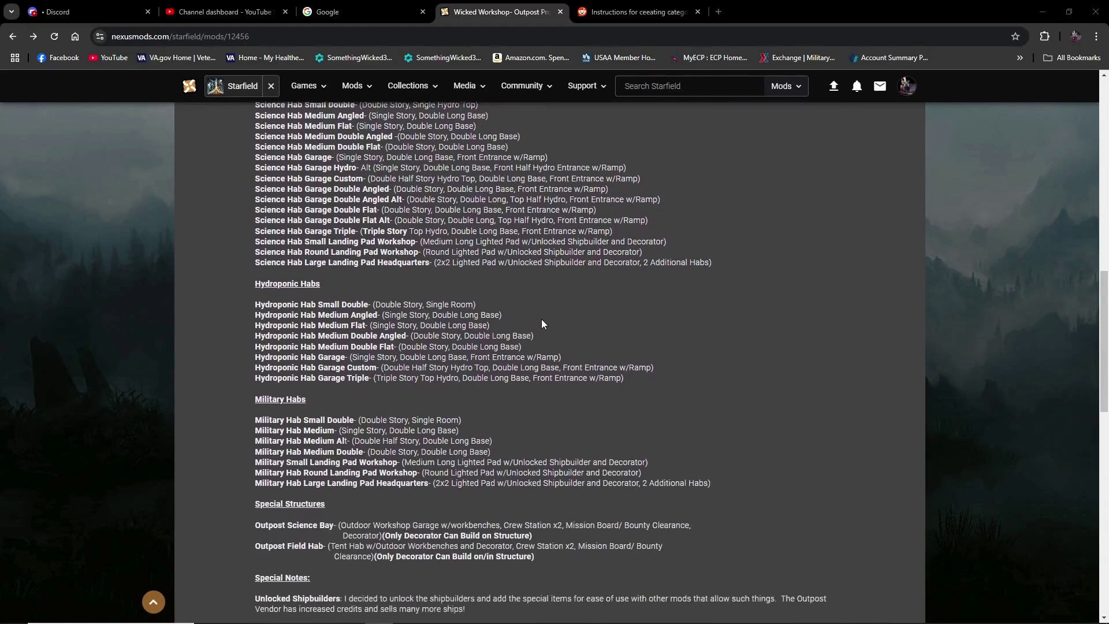
pyautogui.scroll(-5, 542, 321)
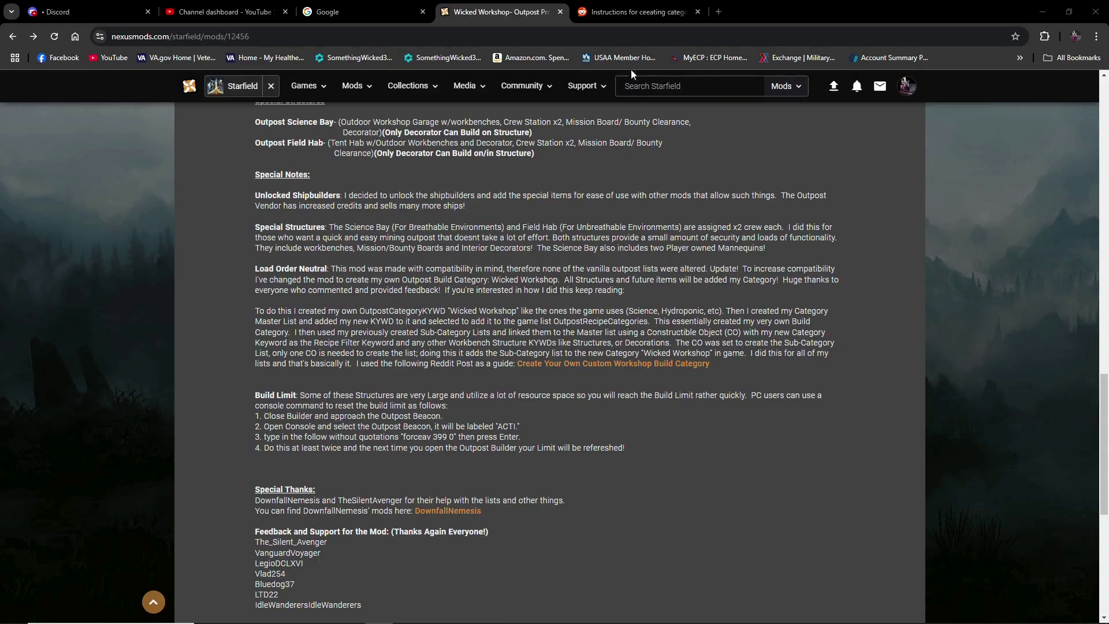
# Step: Review the Reddit post on creating non-overlapping categories, then close its tab to return to Nexus Mods
pyautogui.click(629, 13)
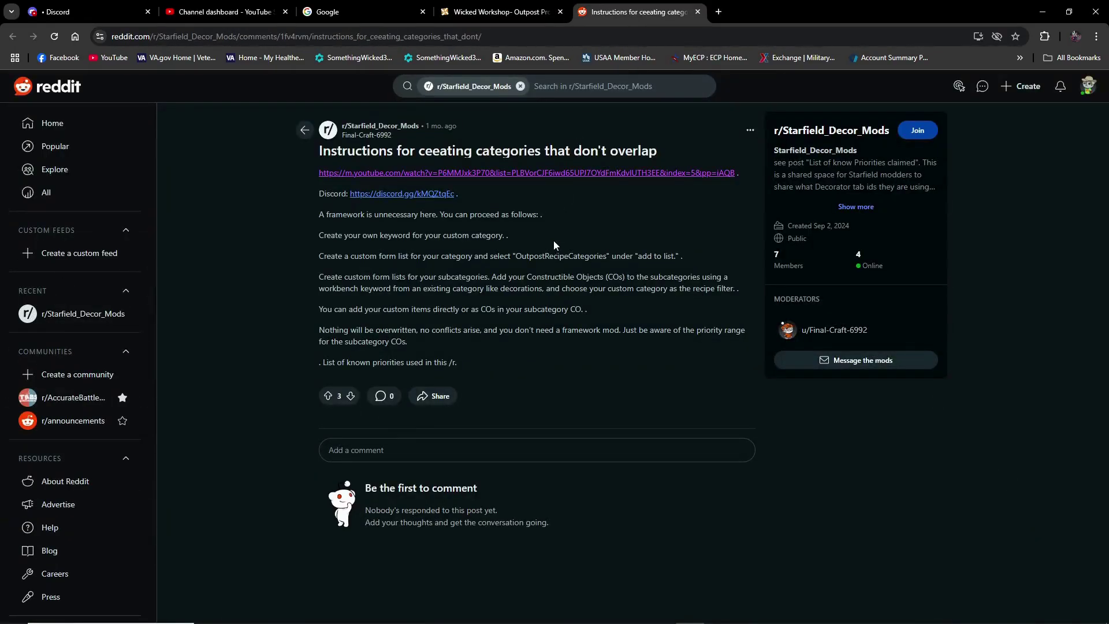
pyautogui.moveTo(380, 139)
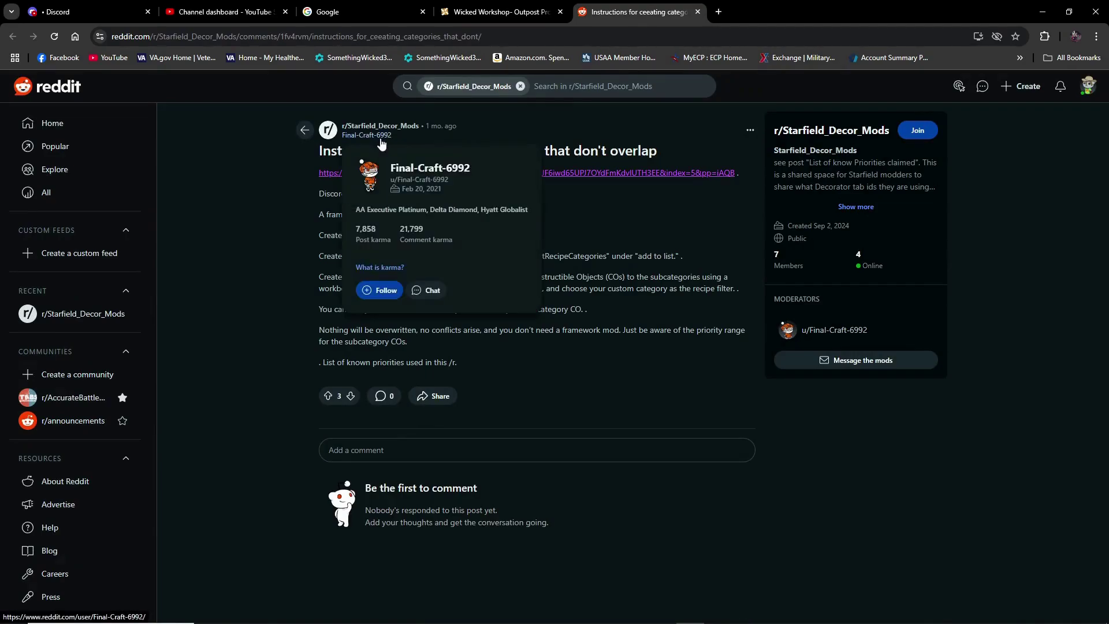
pyautogui.click(697, 12)
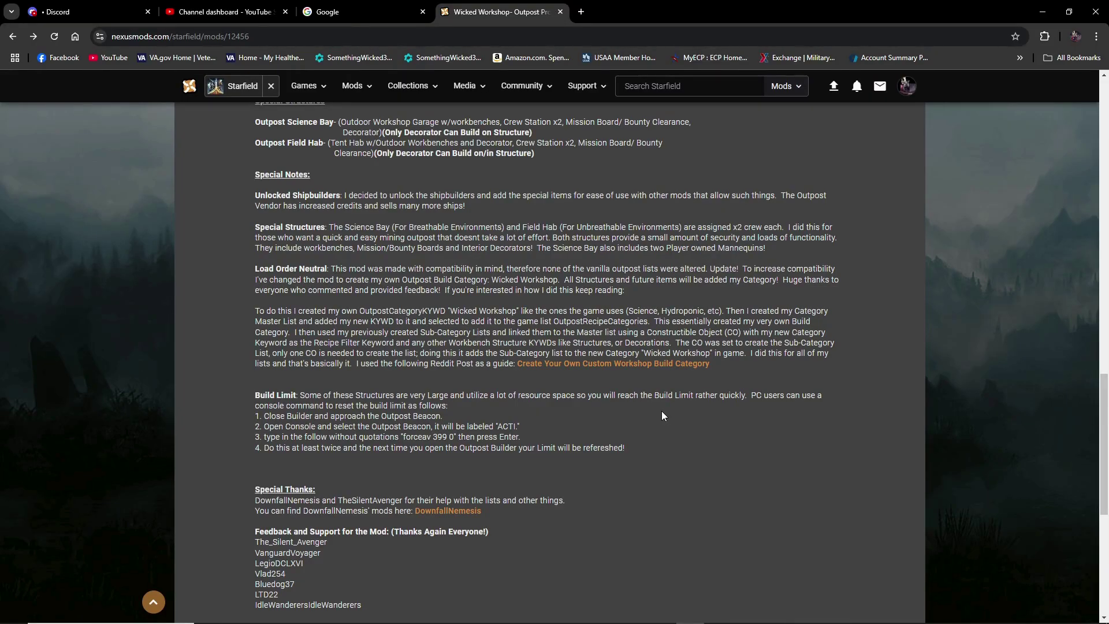
# Step: Move the browser aside and filter the Object Window's Keyword forms by 'outpostcateg'
pyautogui.doubleClick(958, 21)
pyautogui.moveTo(731, 26); pyautogui.dragTo(0, 82)
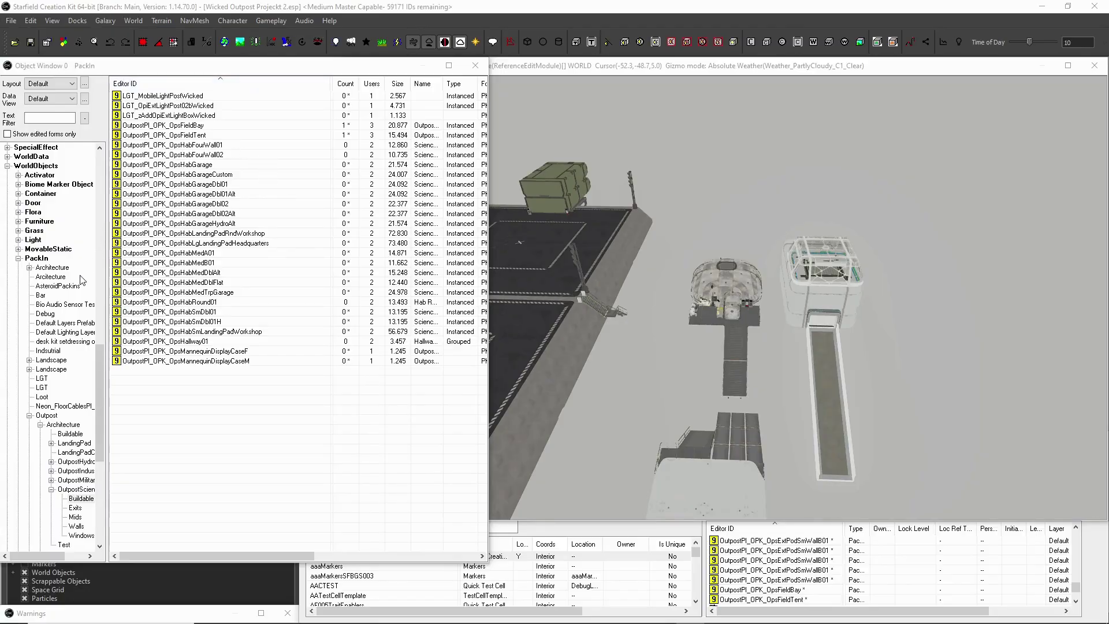
pyautogui.scroll(6, 82, 280)
pyautogui.scroll(4, 81, 280)
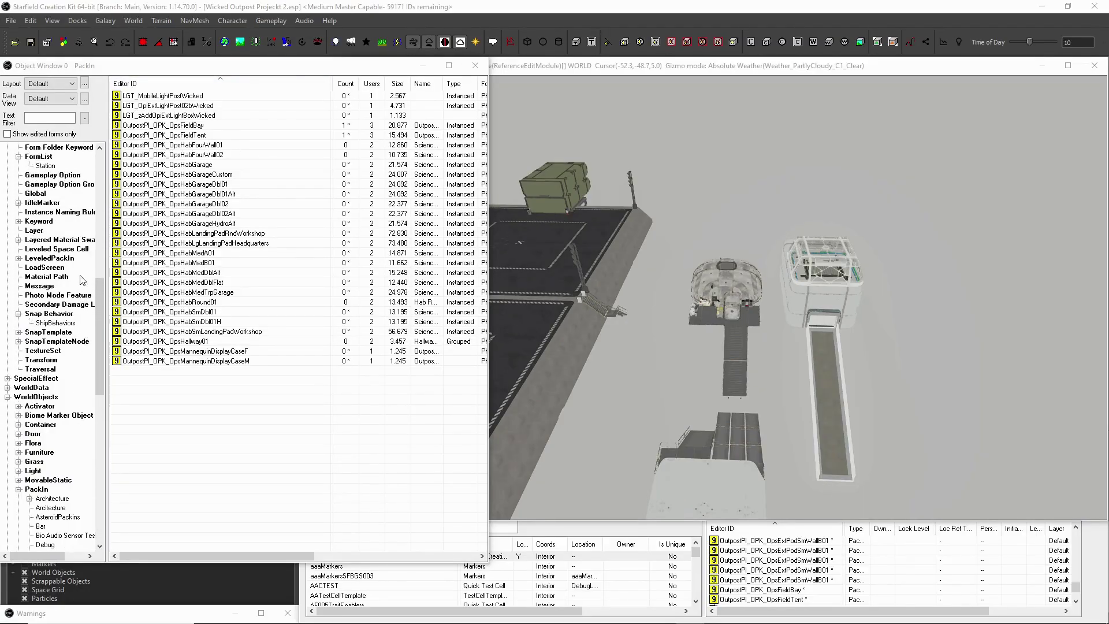
pyautogui.scroll(1, 81, 280)
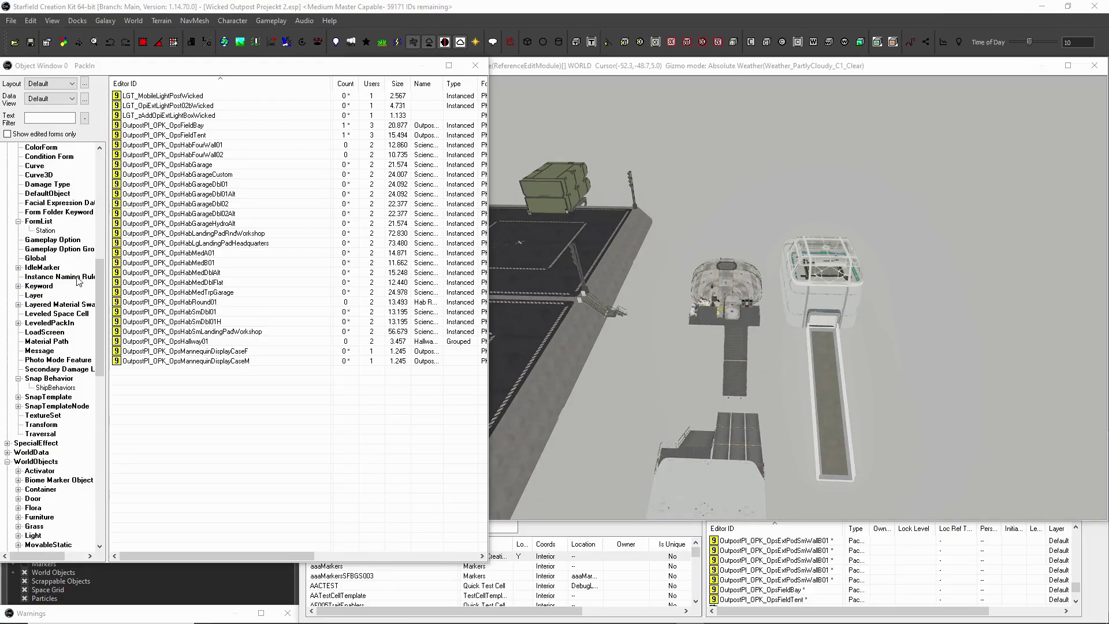
pyautogui.click(41, 286)
pyautogui.click(49, 119)
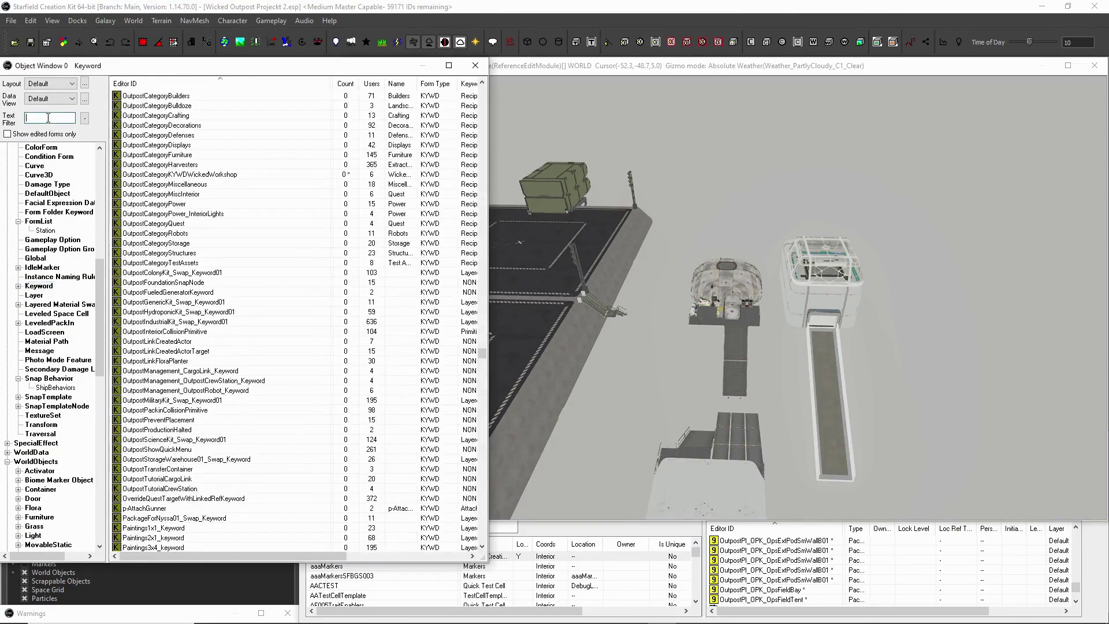
pyautogui.write('outpostcatego')
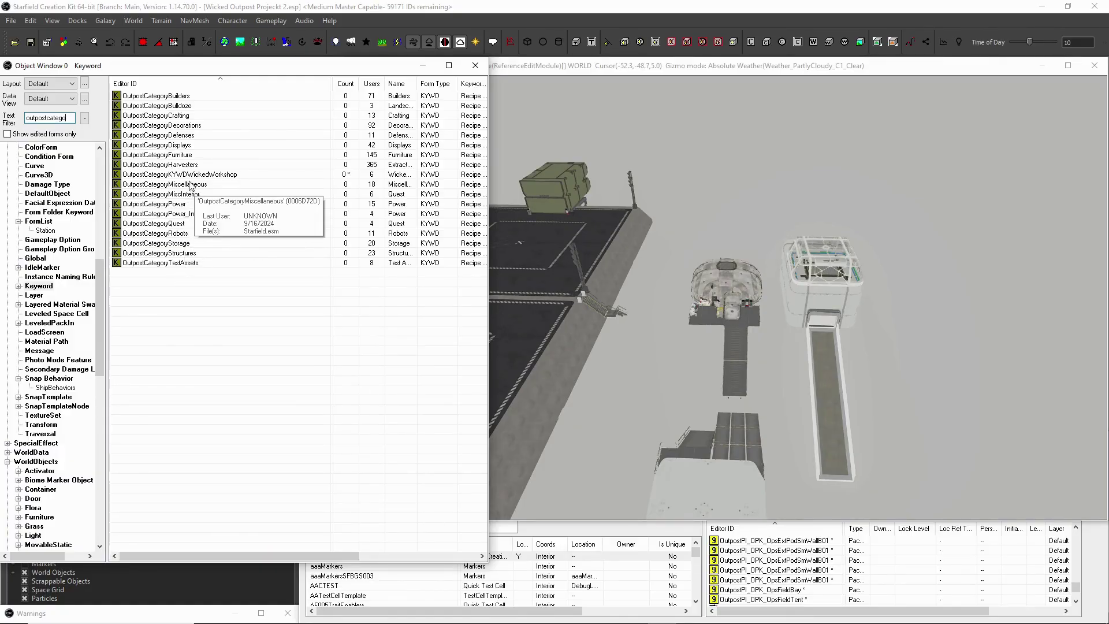
# Step: Open the Structures and WickedWorkshop category keywords side by side to compare them
pyautogui.doubleClick(188, 254)
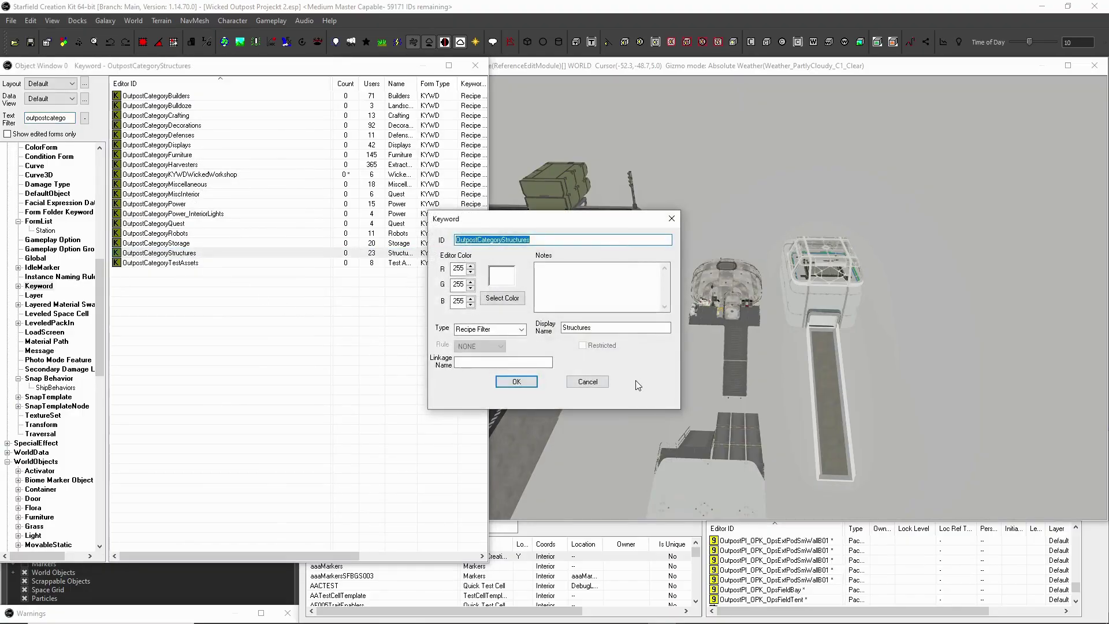
pyautogui.click(595, 382)
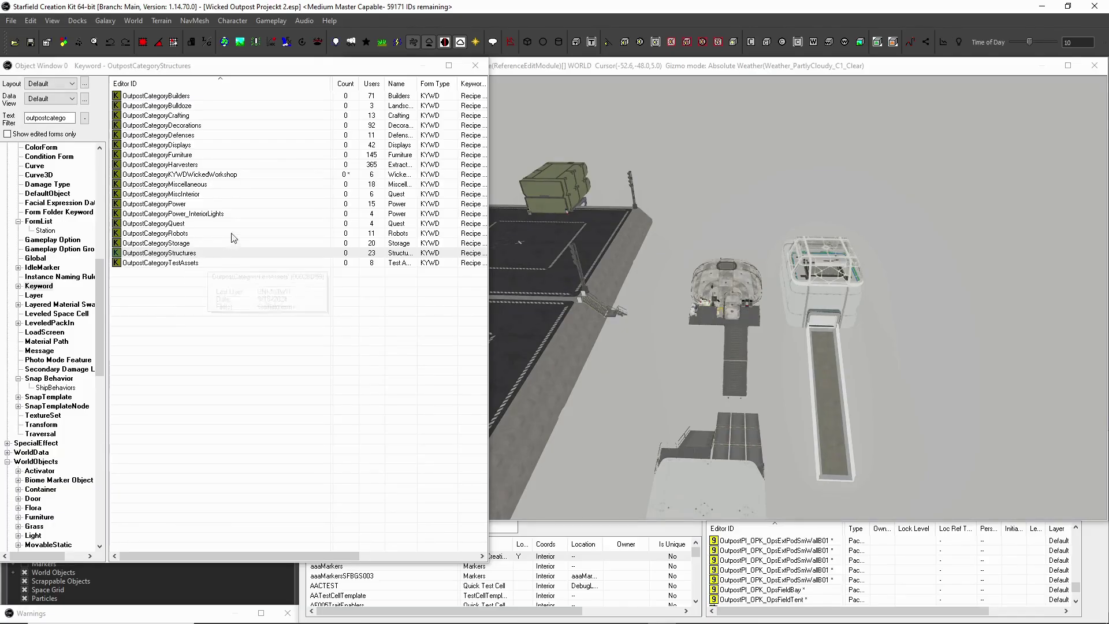
pyautogui.doubleClick(214, 177)
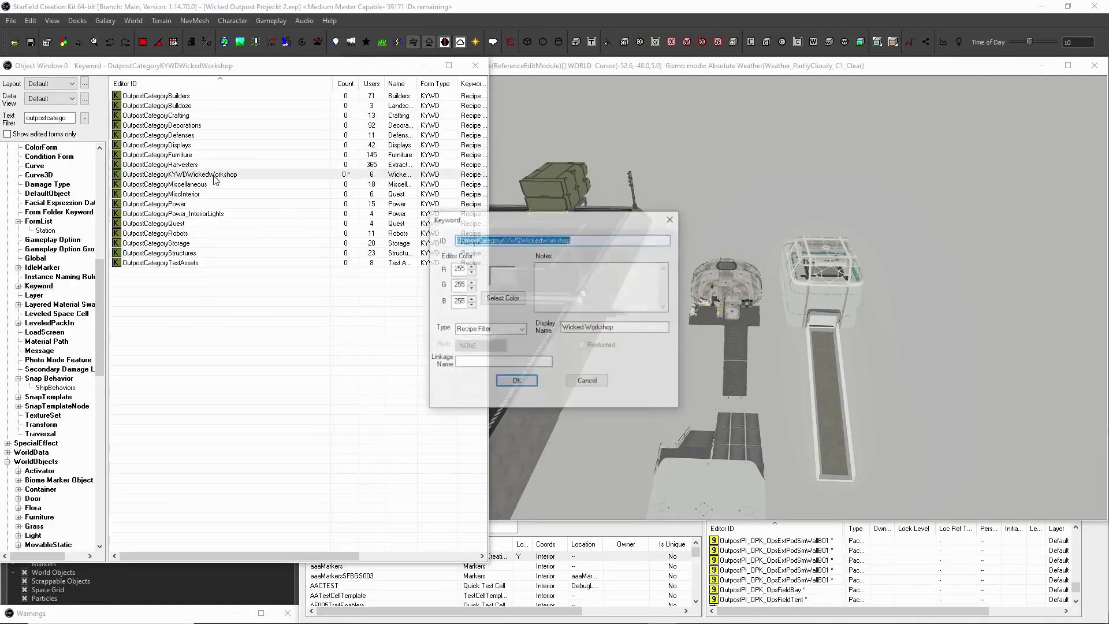
pyautogui.doubleClick(184, 252)
pyautogui.moveTo(537, 223); pyautogui.dragTo(287, 223)
pyautogui.click(531, 234)
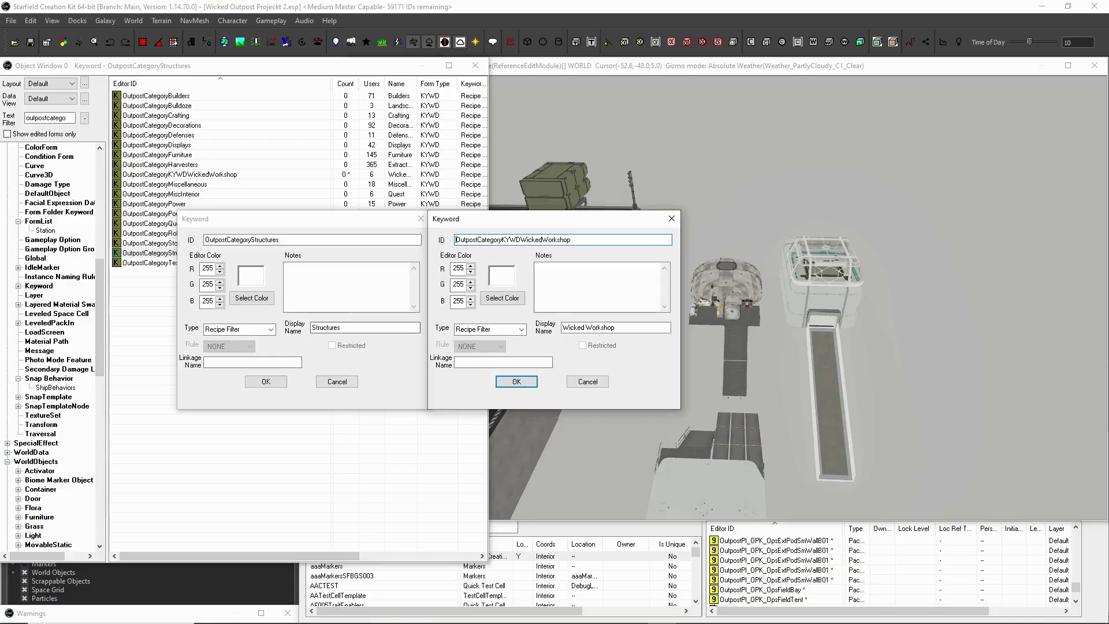
# Step: Check the in-game build menu screenshot, cancel both keywords, and reopen OutpostCategoryKYWDWickedWorkshop
pyautogui.moveTo(635, 620)
pyautogui.click(719, 612)
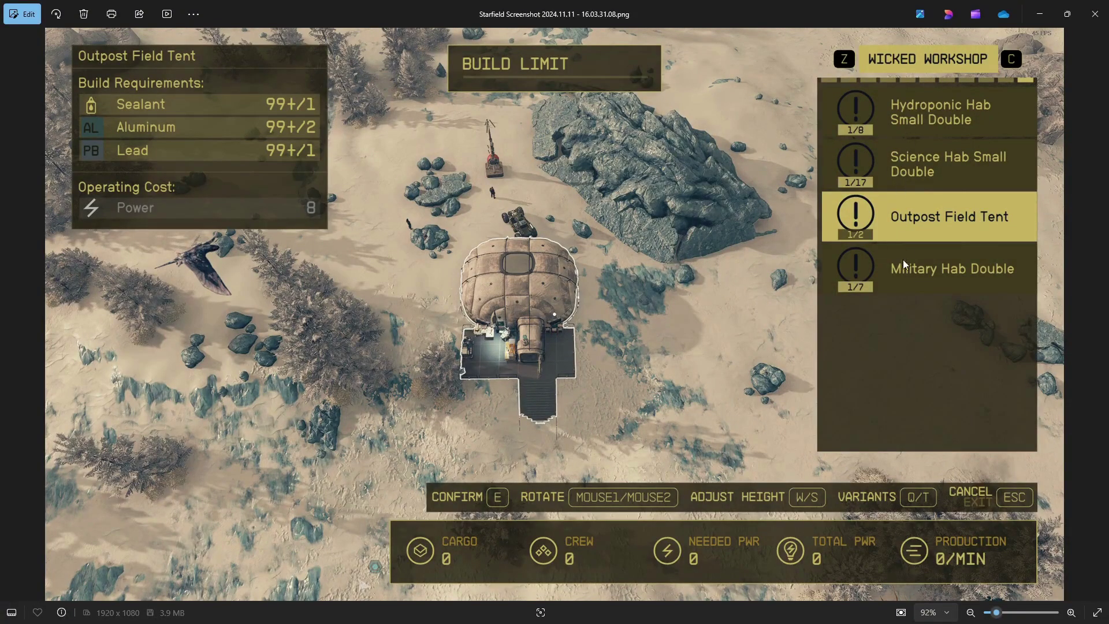
pyautogui.click(1040, 14)
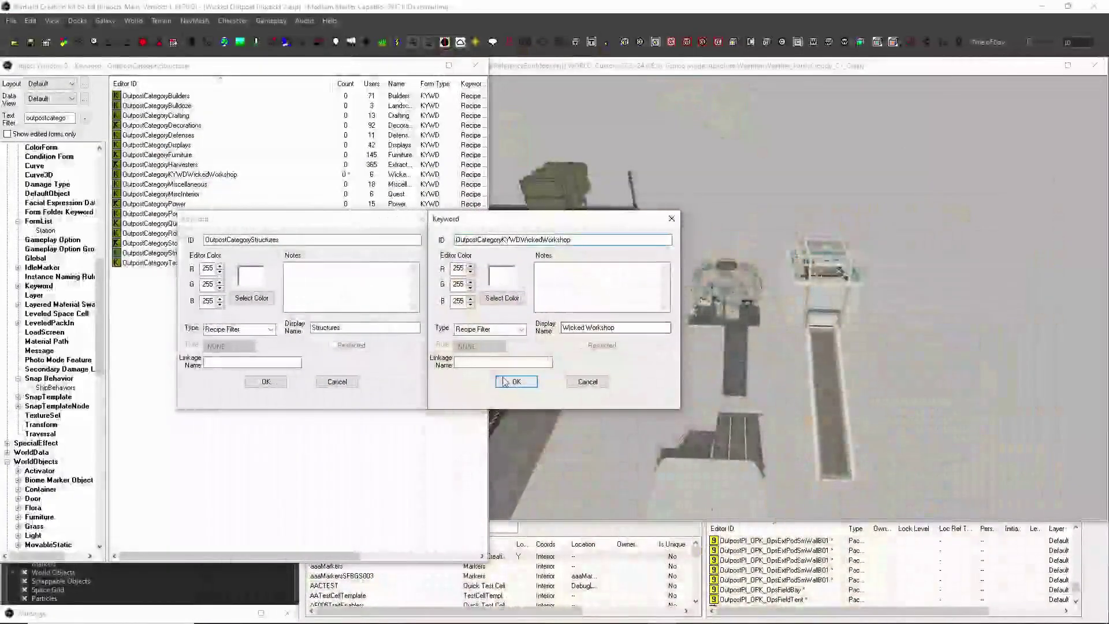
pyautogui.click(586, 381)
pyautogui.click(347, 381)
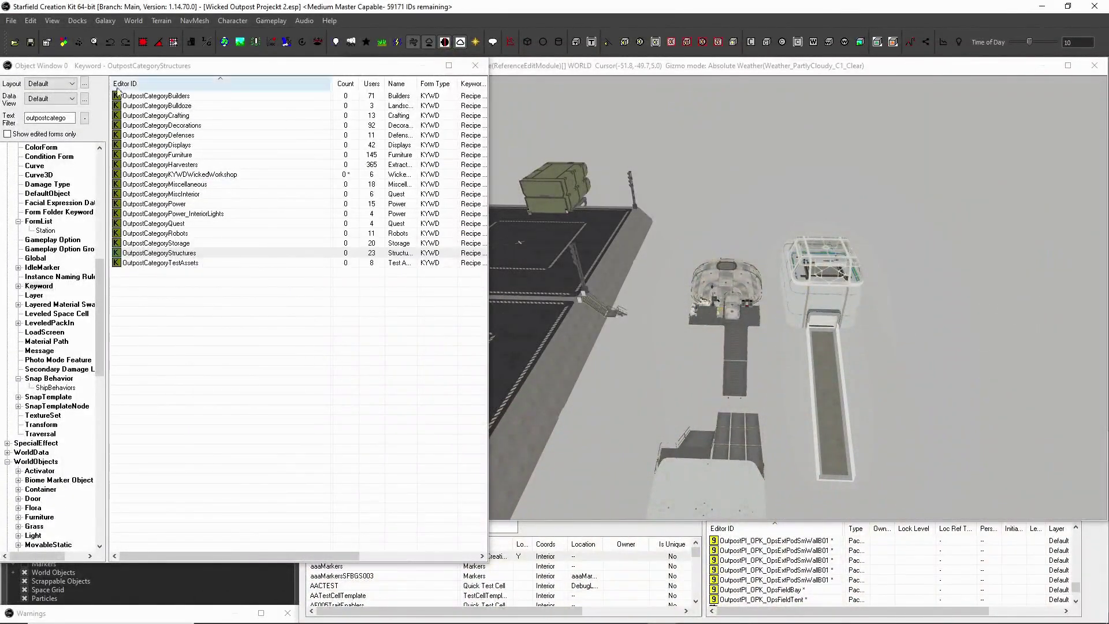
pyautogui.doubleClick(199, 174)
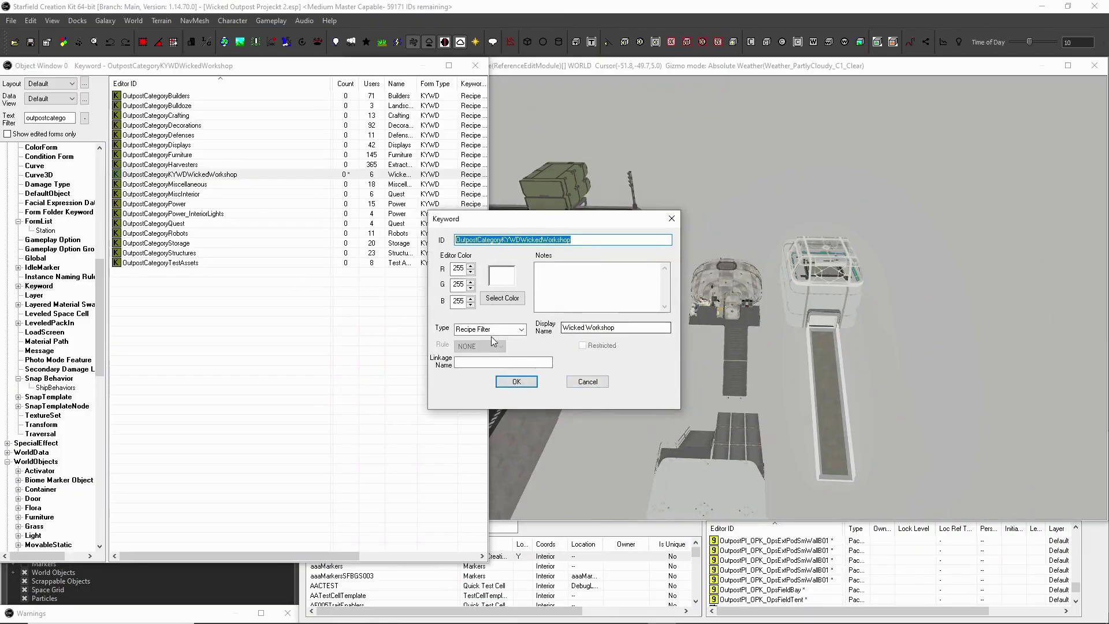
# Step: Cancel the keyword and filter the FormList objects by 'outpostere'
pyautogui.click(586, 382)
pyautogui.click(47, 223)
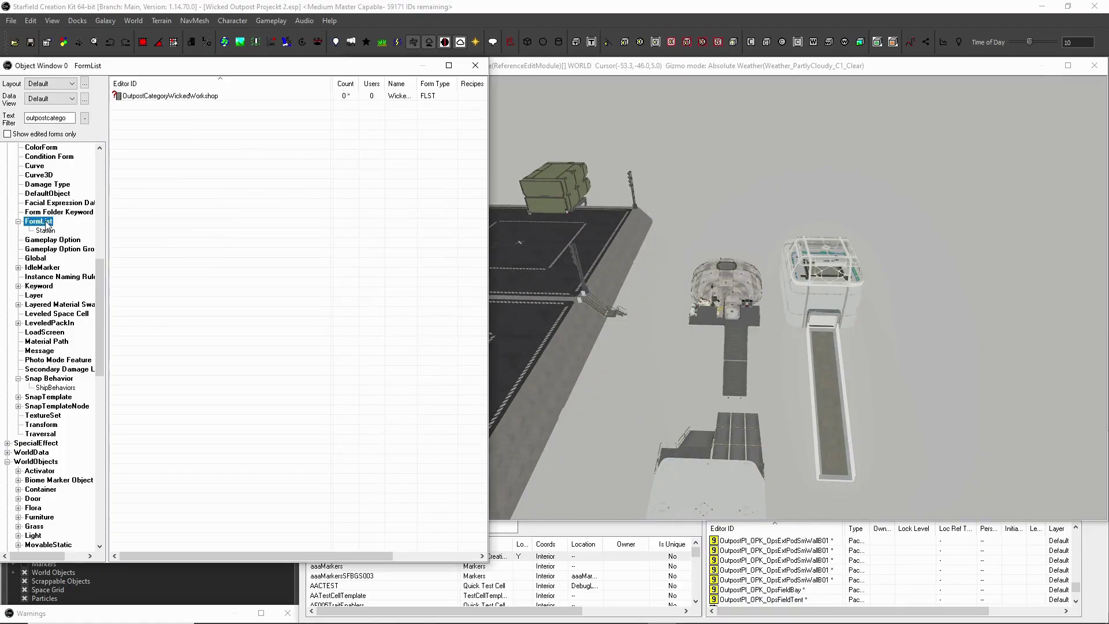
pyautogui.moveTo(73, 118); pyautogui.dragTo(13, 120)
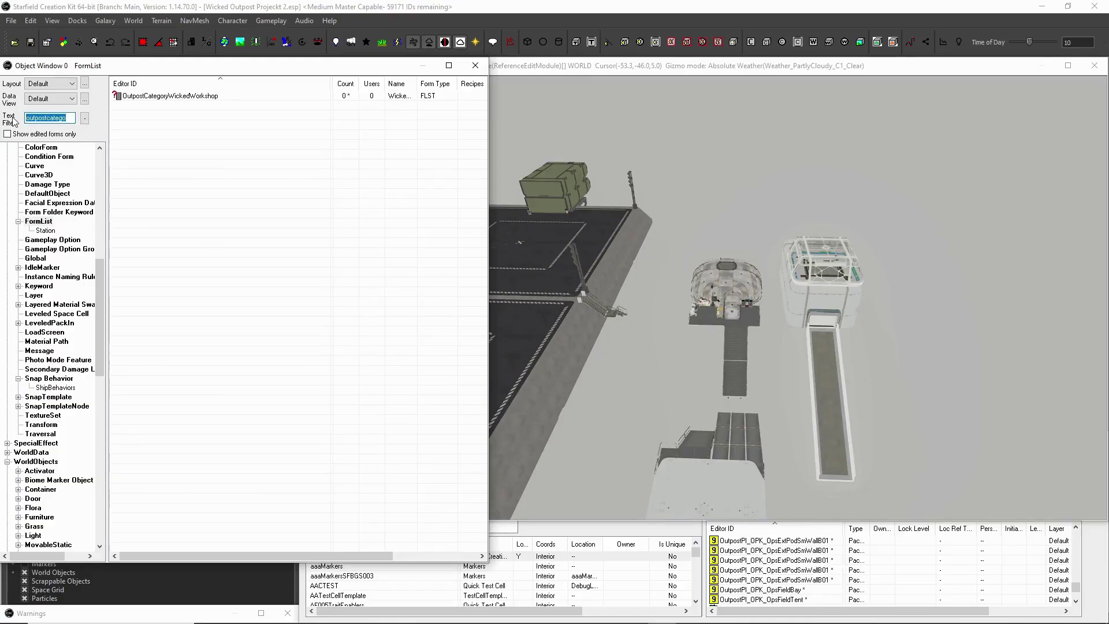
pyautogui.write('outposter')
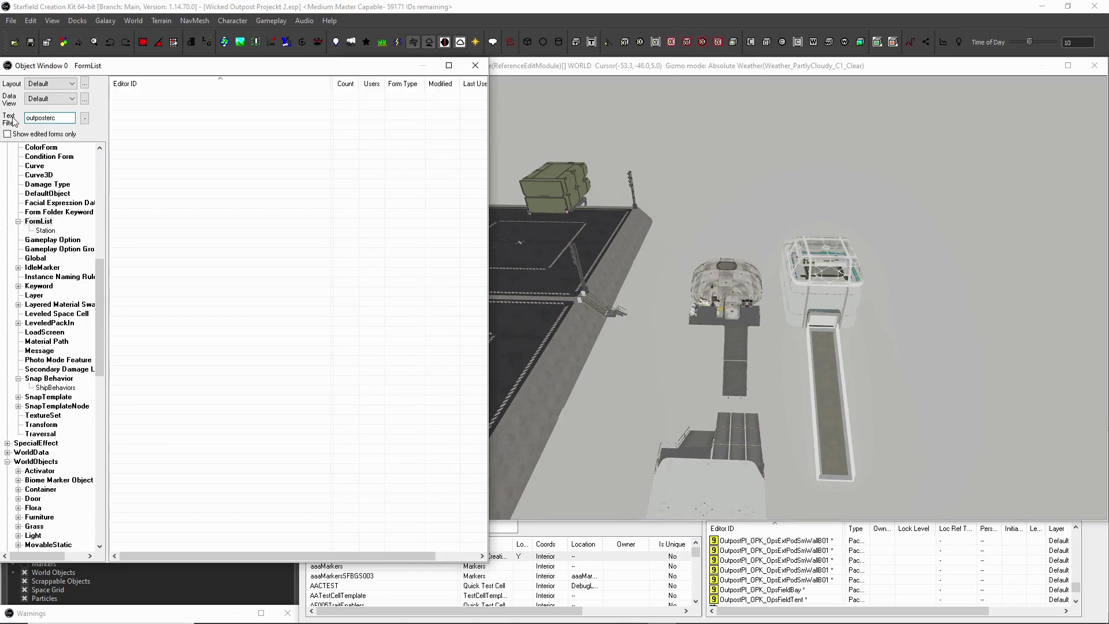
pyautogui.write('eci')
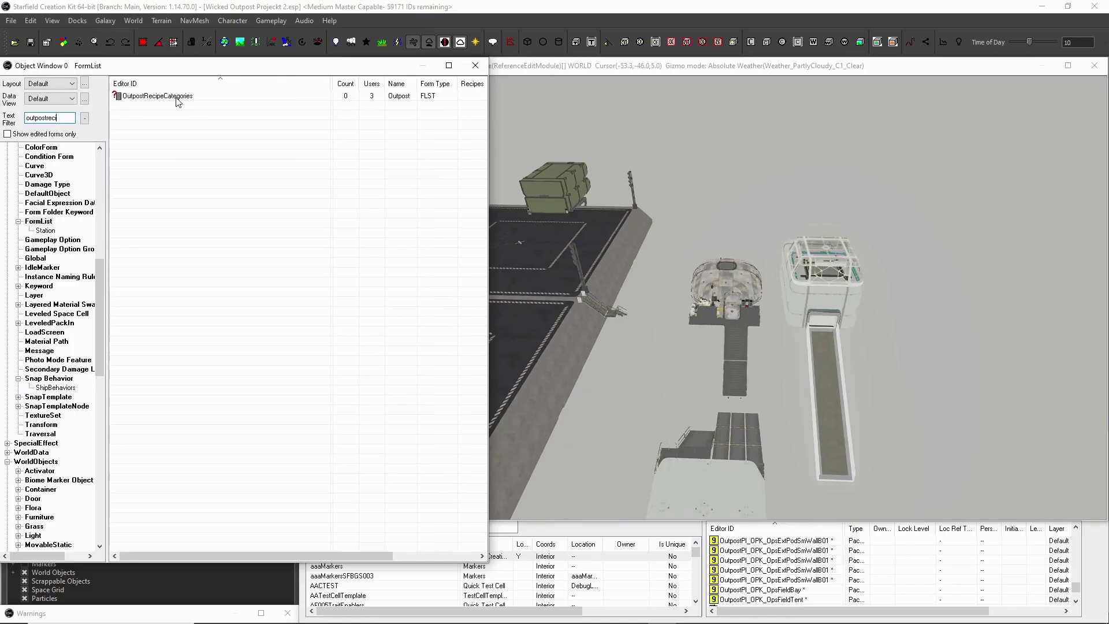
# Step: Review the OutpostRecipeCategories form list entries and its entry options, then cancel without changes
pyautogui.doubleClick(158, 96)
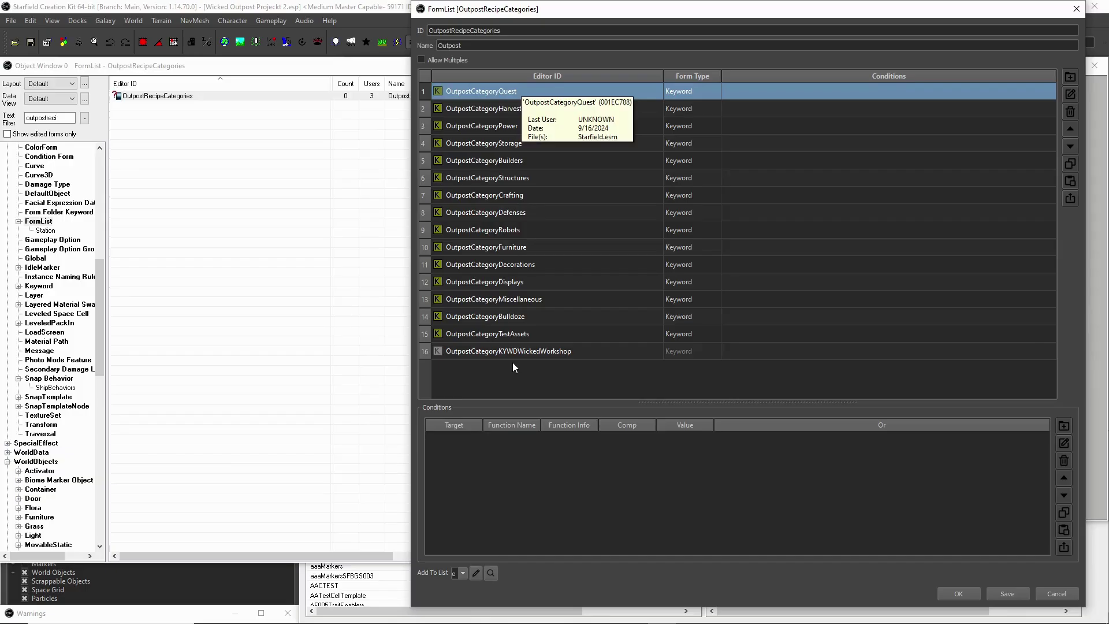
pyautogui.click(1056, 594)
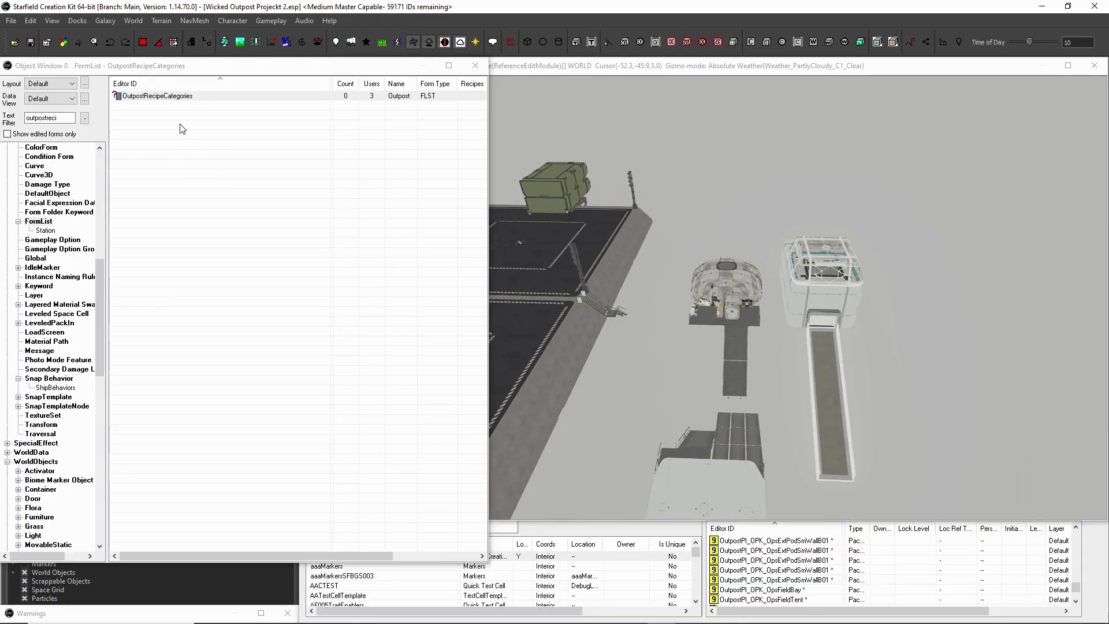
pyautogui.doubleClick(173, 97)
pyautogui.rightClick(610, 392)
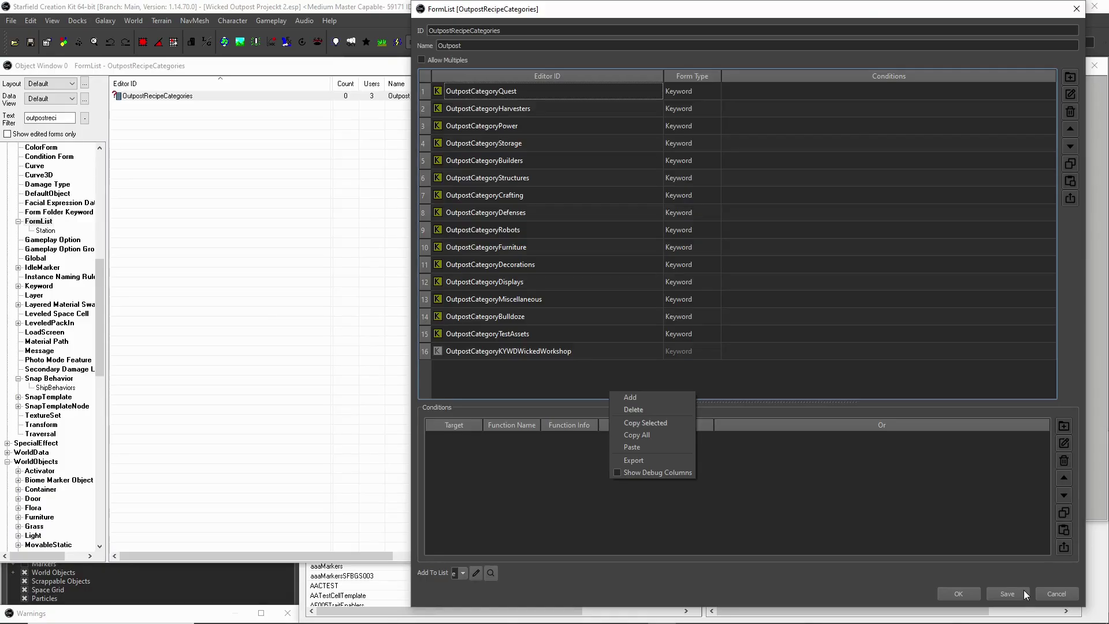
pyautogui.click(1049, 592)
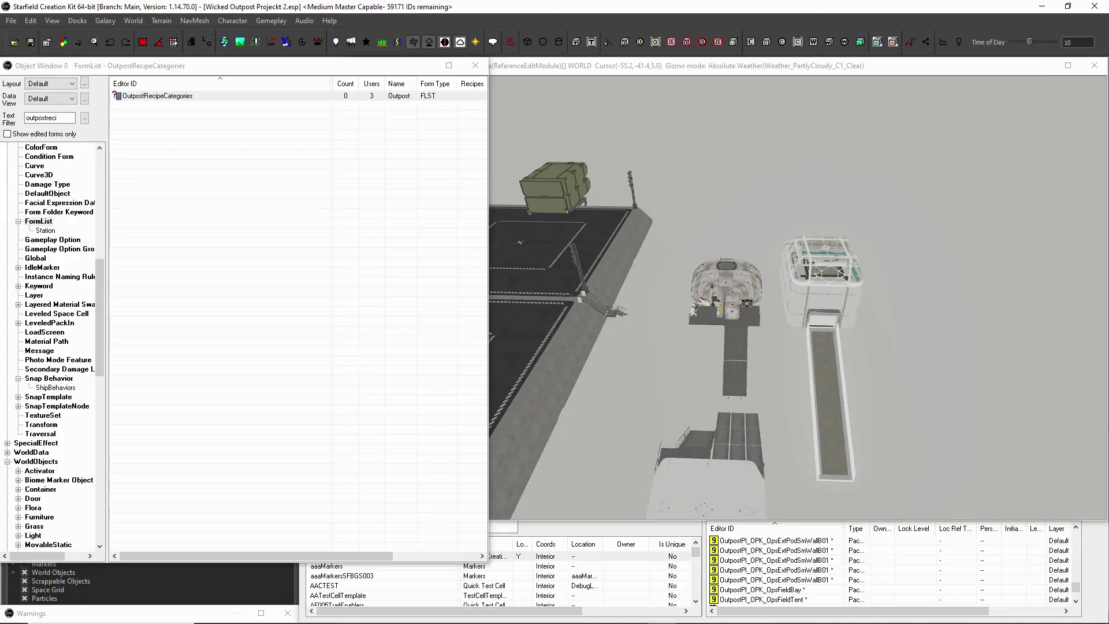
# Step: Filter form lists by 'wicked' and open the OutpostCategoryWickedWorkshop form list
pyautogui.doubleClick(55, 118)
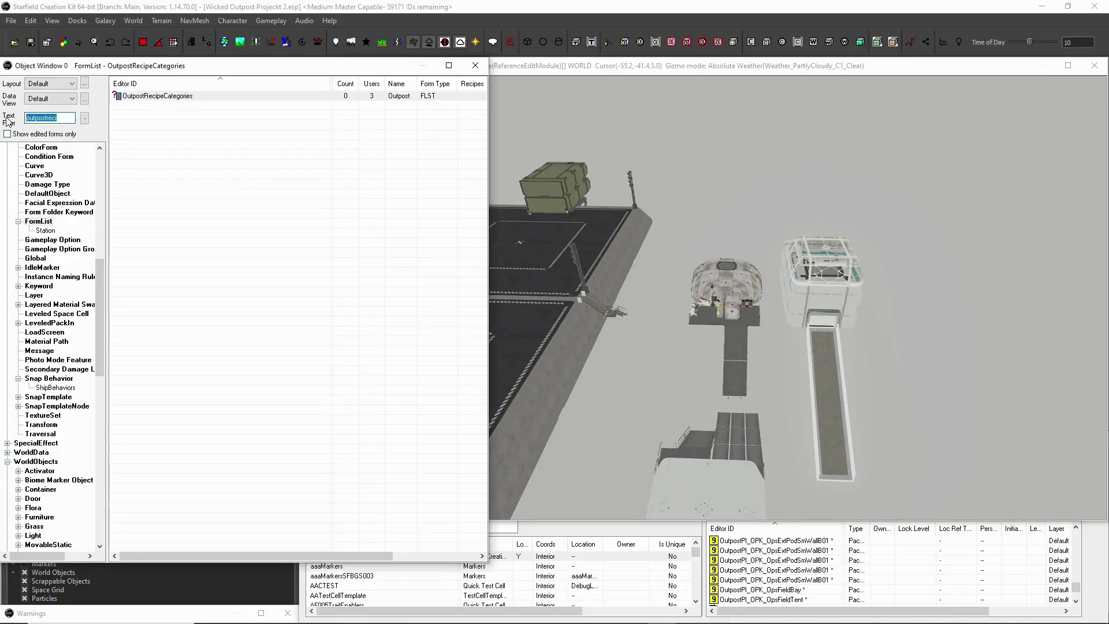
pyautogui.write('wicked')
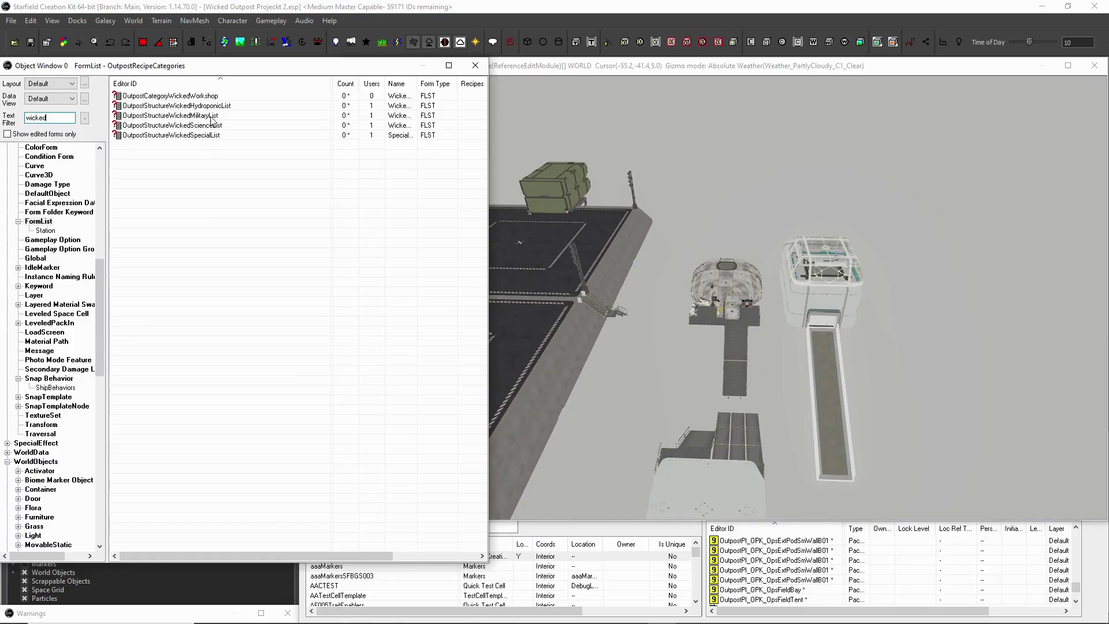
pyautogui.doubleClick(198, 96)
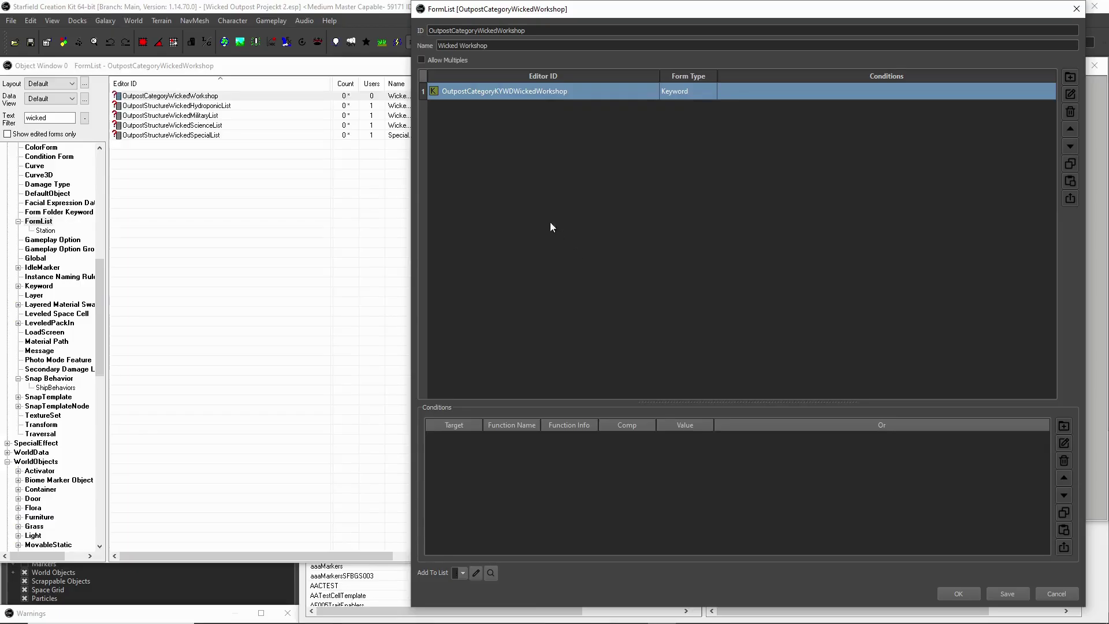
# Step: Filter by 'recout*', compare OutpostRecipeCategories beside the Wicked Workshop list, then close it
pyautogui.scroll(1, 59, 198)
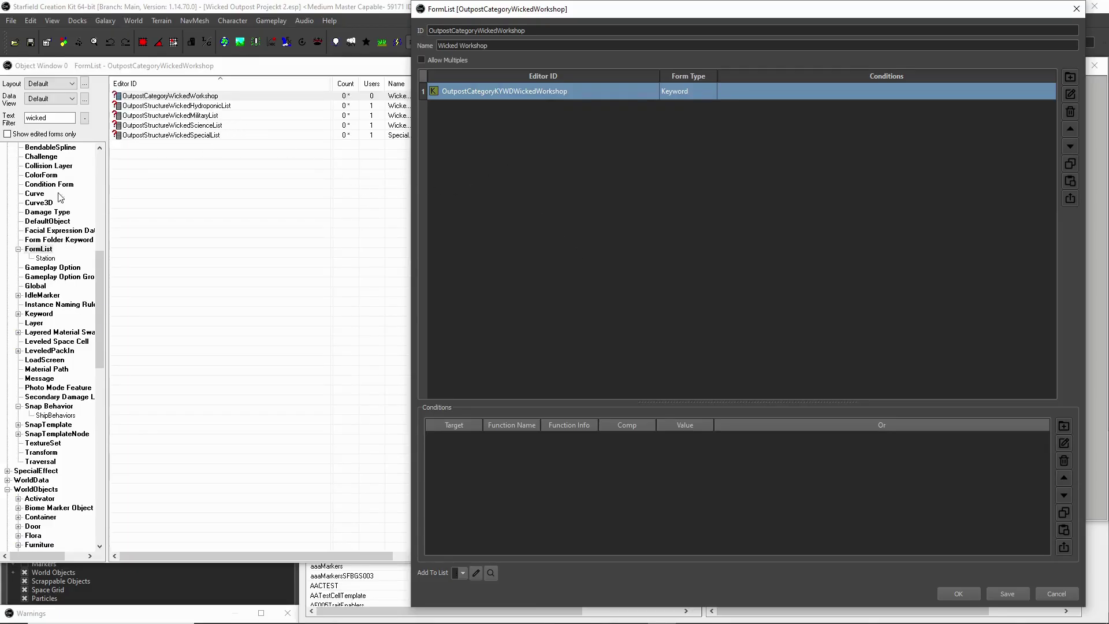
pyautogui.doubleClick(50, 118)
pyautogui.write('recip')
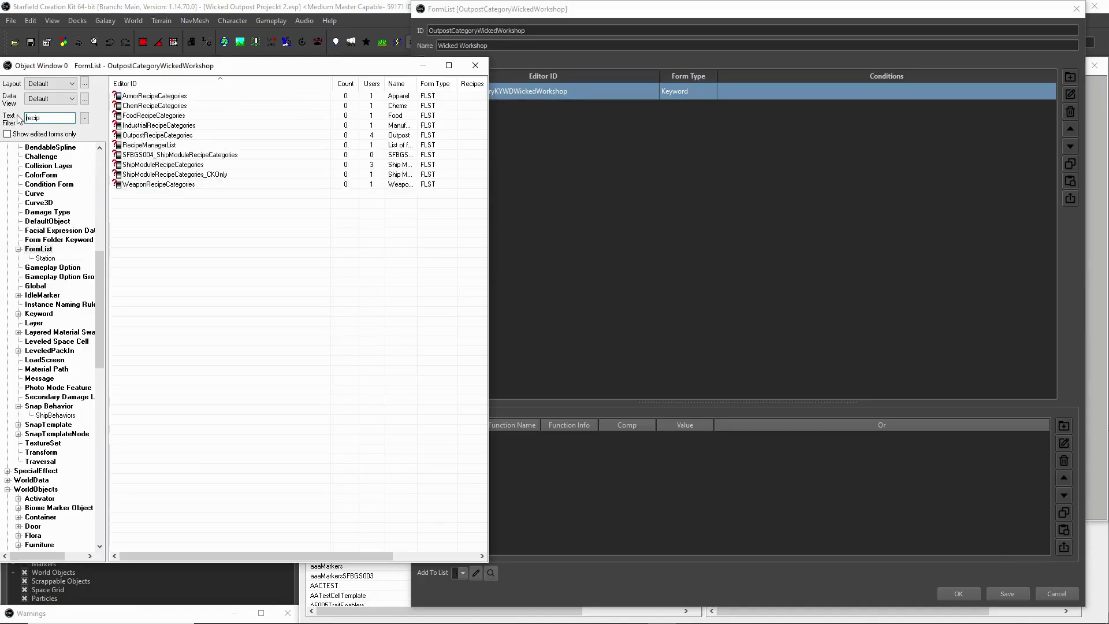
pyautogui.write('out*')
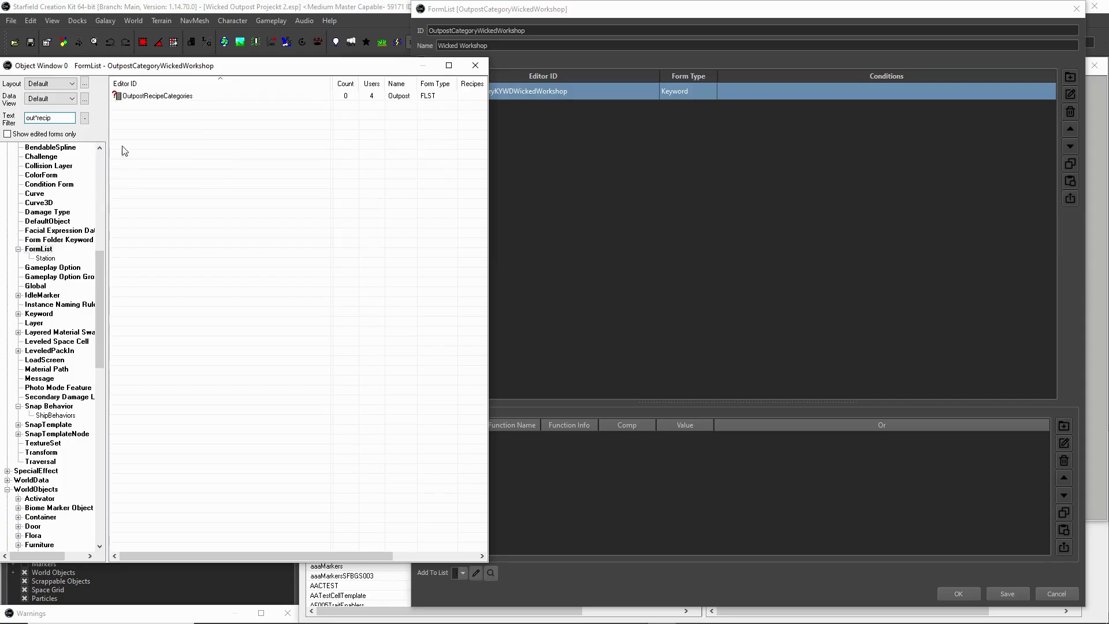
pyautogui.doubleClick(158, 96)
pyautogui.moveTo(579, 12); pyautogui.dragTo(175, 92)
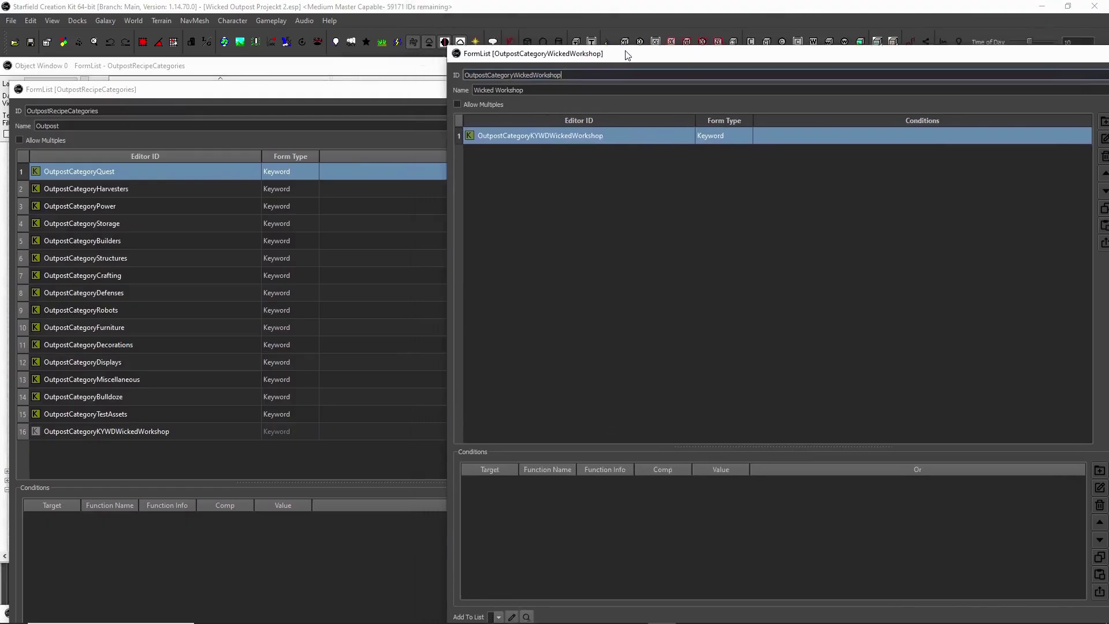
pyautogui.moveTo(628, 55); pyautogui.dragTo(562, 87)
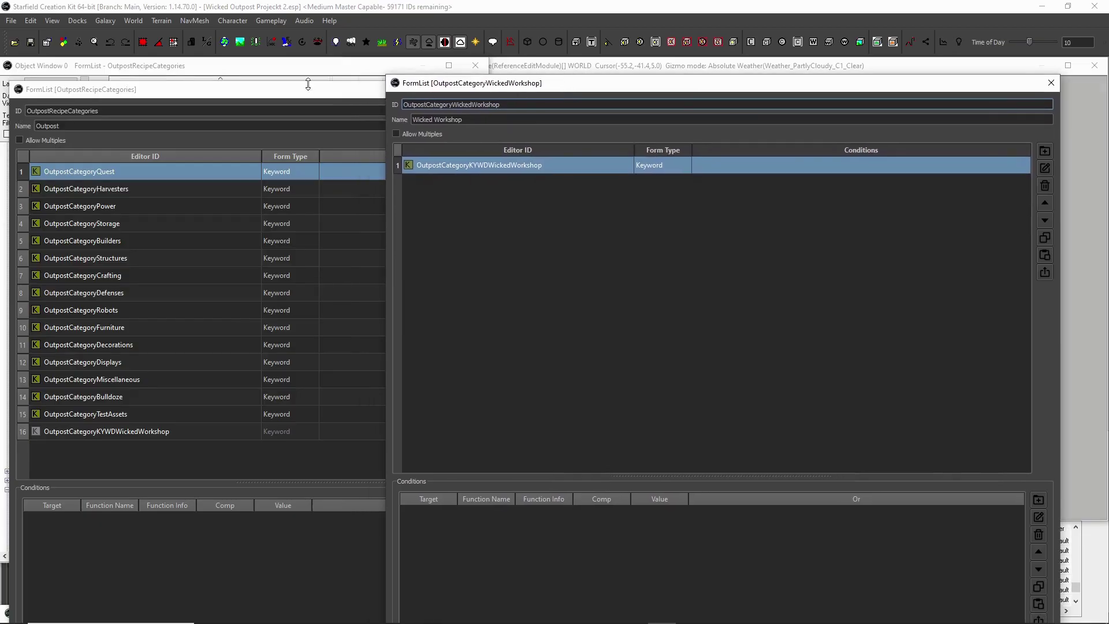
pyautogui.moveTo(308, 95); pyautogui.dragTo(356, 14)
pyautogui.click(723, 9)
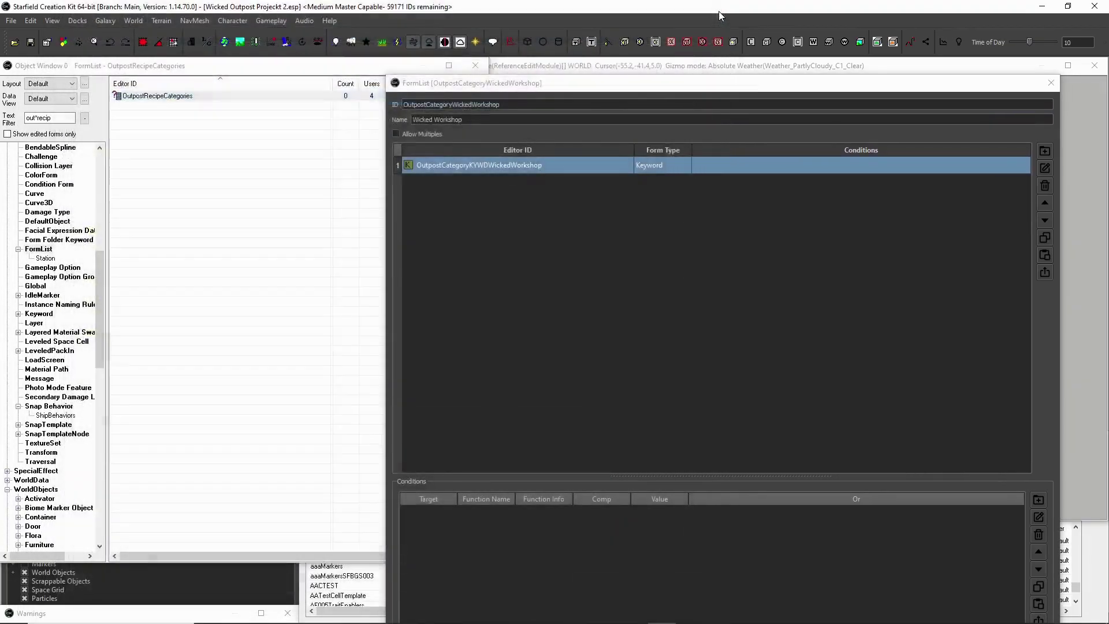
pyautogui.moveTo(545, 104); pyautogui.dragTo(533, 18)
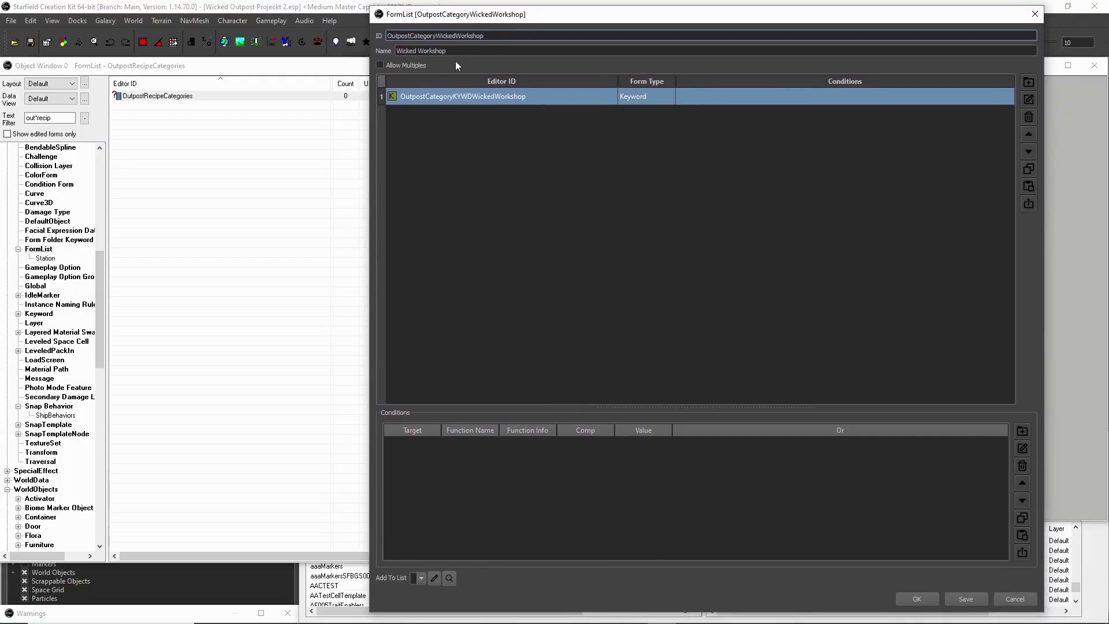
# Step: Add a new entry to the Wicked Workshop list: Keyword OutpostCategoryKYWDWickedWorkshop, found by filtering 'wick'
pyautogui.rightClick(547, 194)
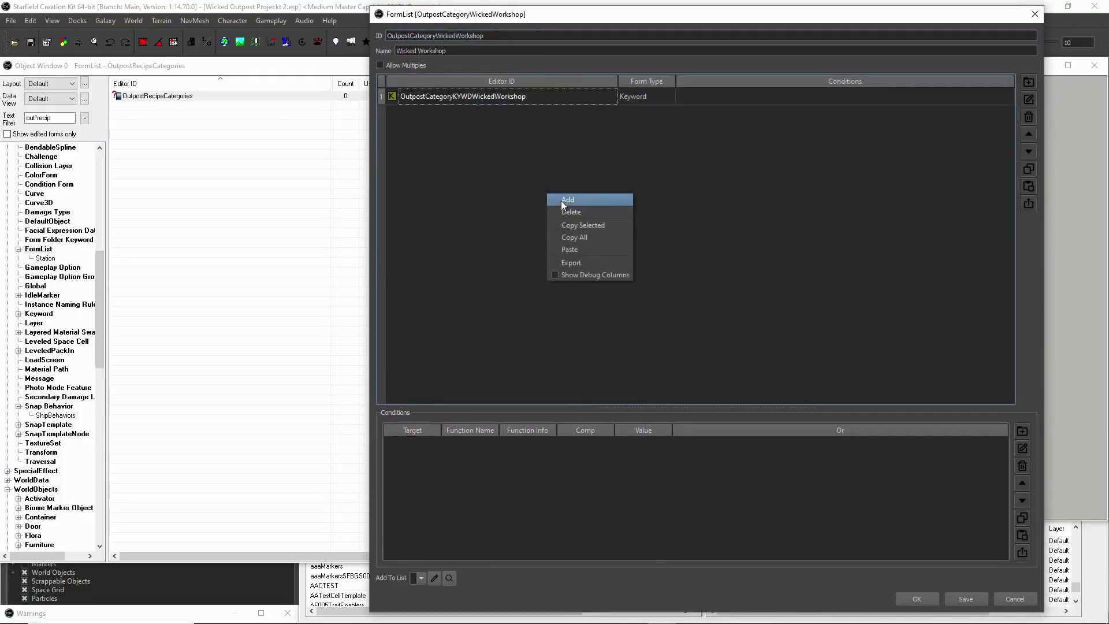
pyautogui.click(561, 200)
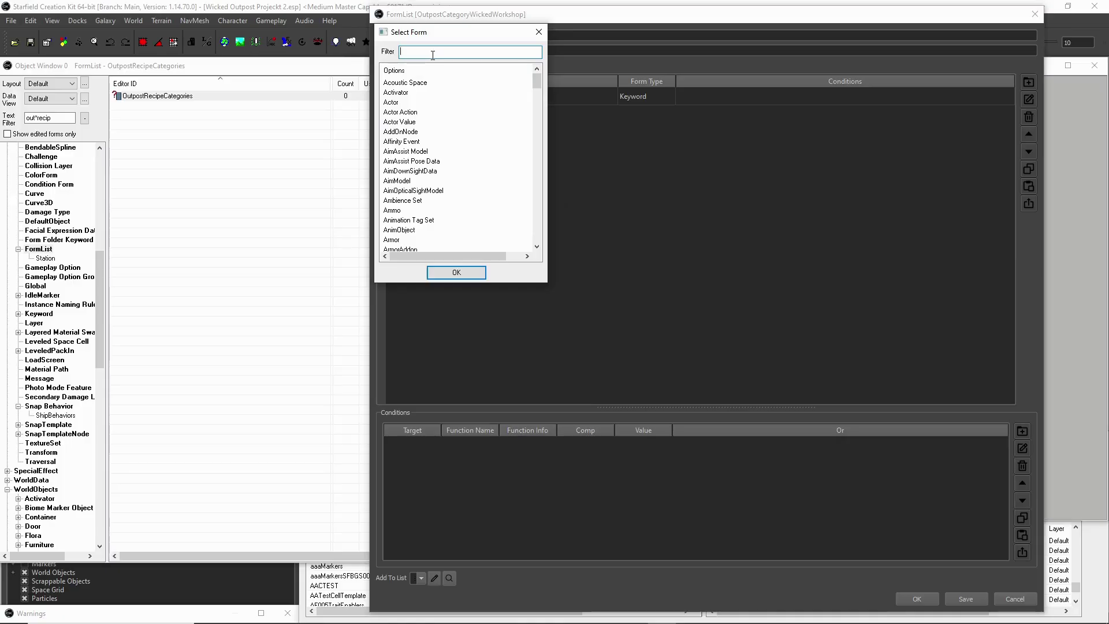
pyautogui.write('keyw')
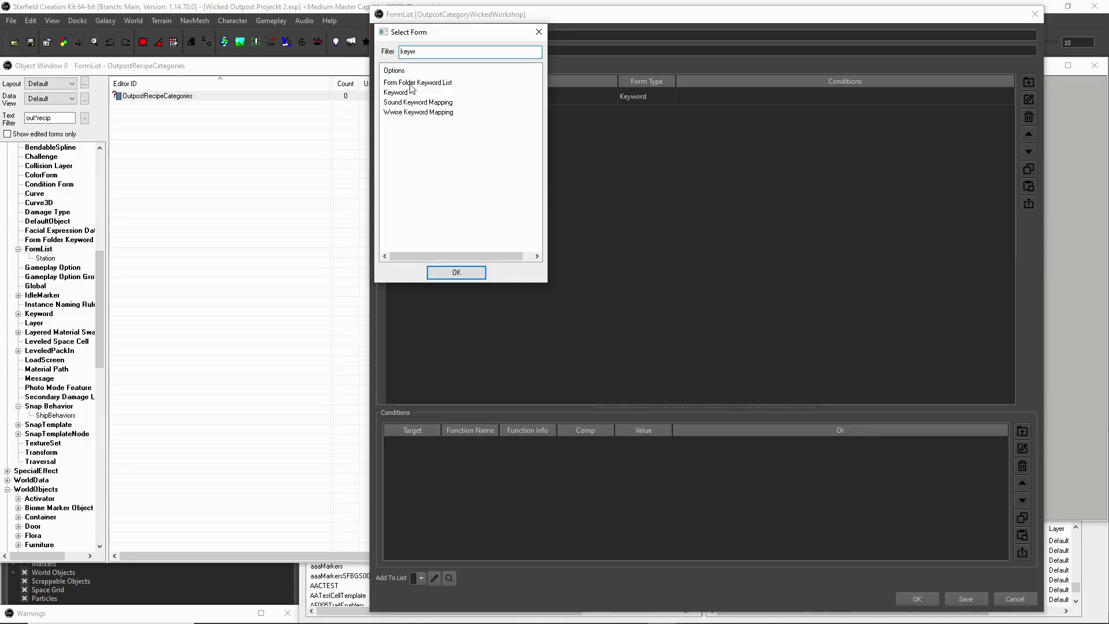
pyautogui.click(399, 93)
pyautogui.doubleClick(399, 94)
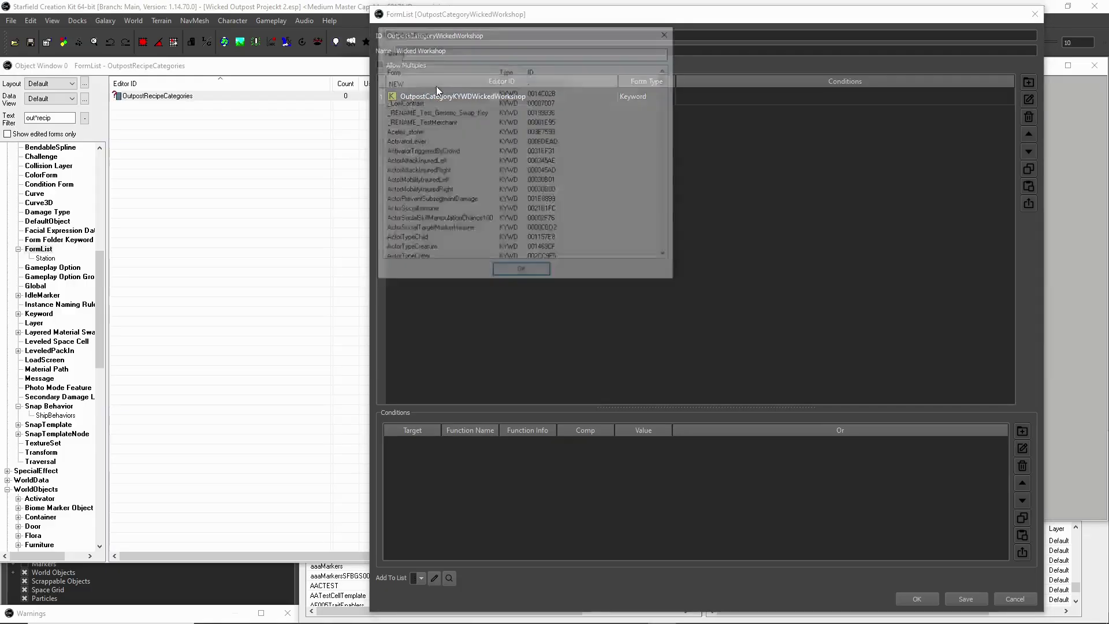
pyautogui.write('wicked')
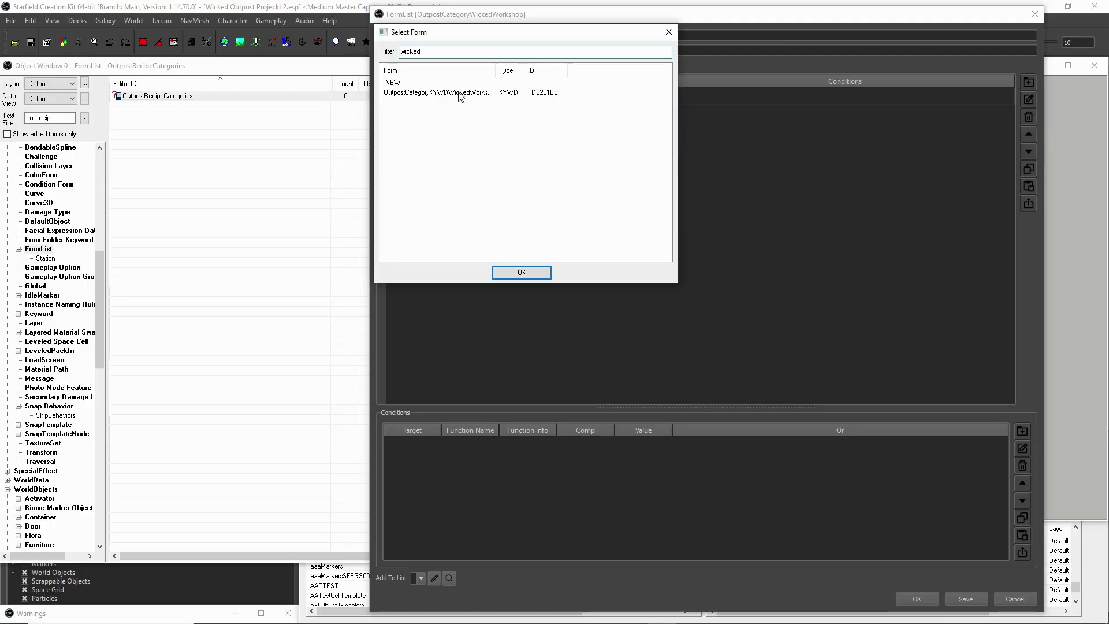
pyautogui.doubleClick(460, 93)
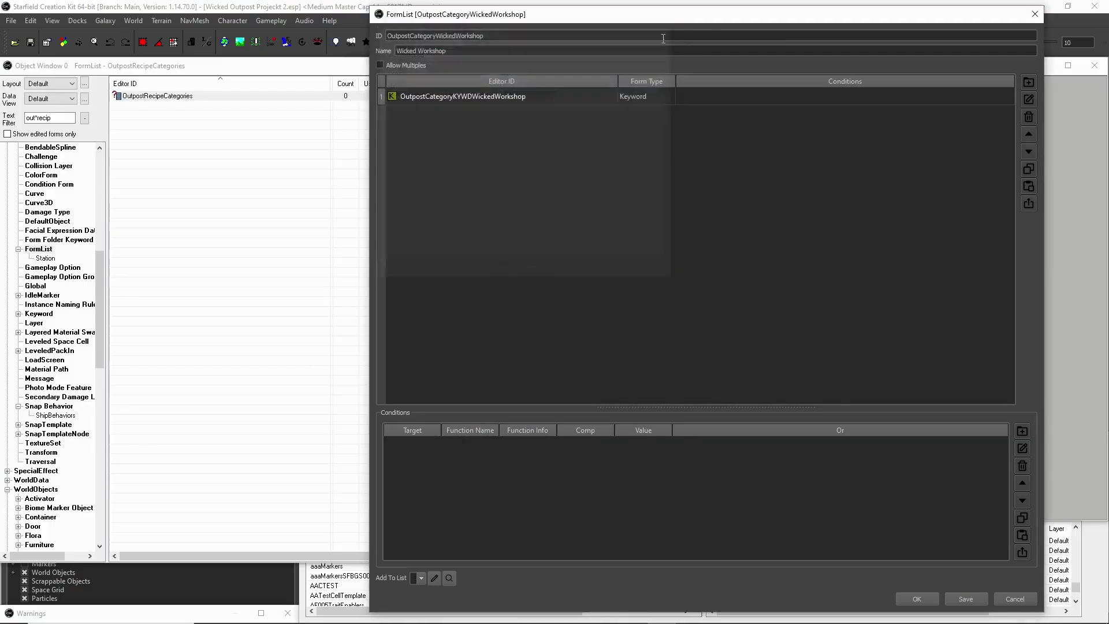
pyautogui.click(420, 577)
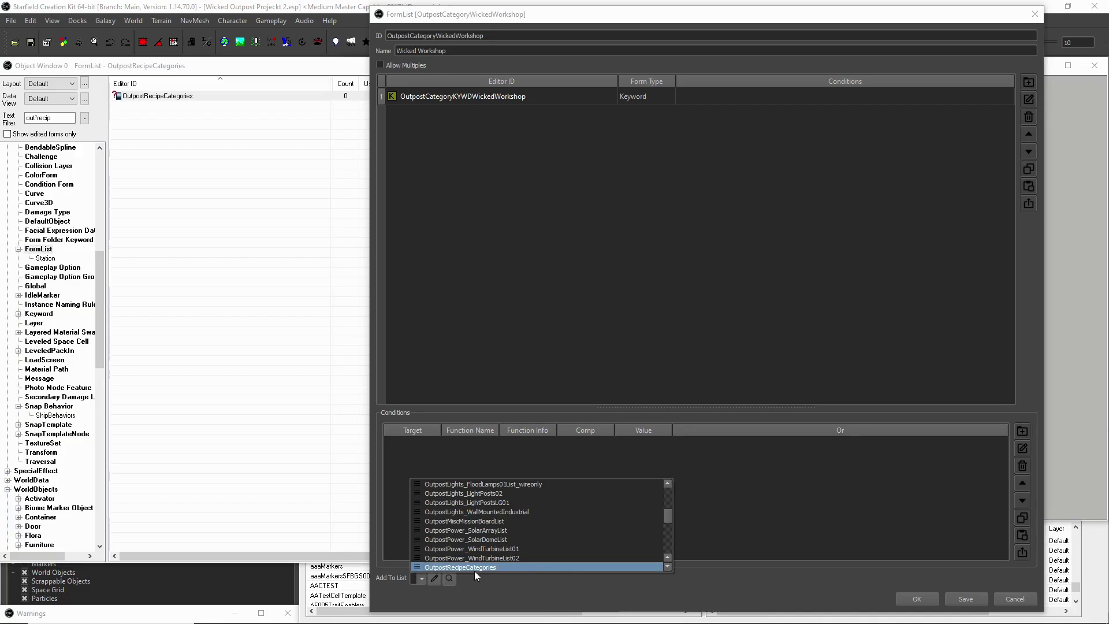
# Step: Cancel the Wicked Workshop list, then check entry 16 in OutpostRecipeCategories and cancel
pyautogui.click(500, 570)
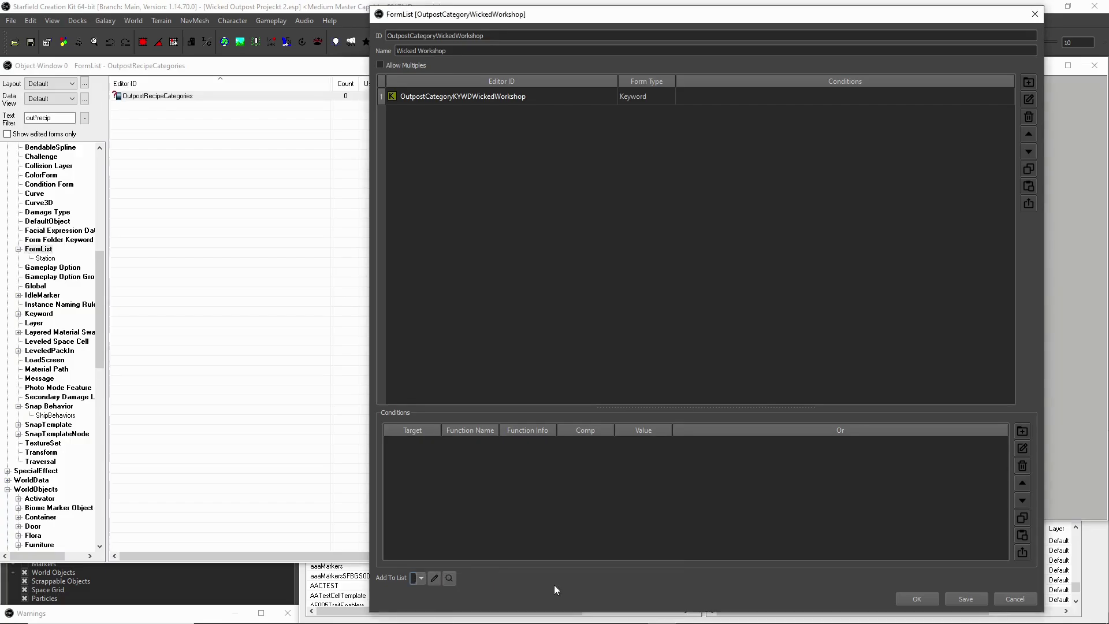
pyautogui.click(1008, 594)
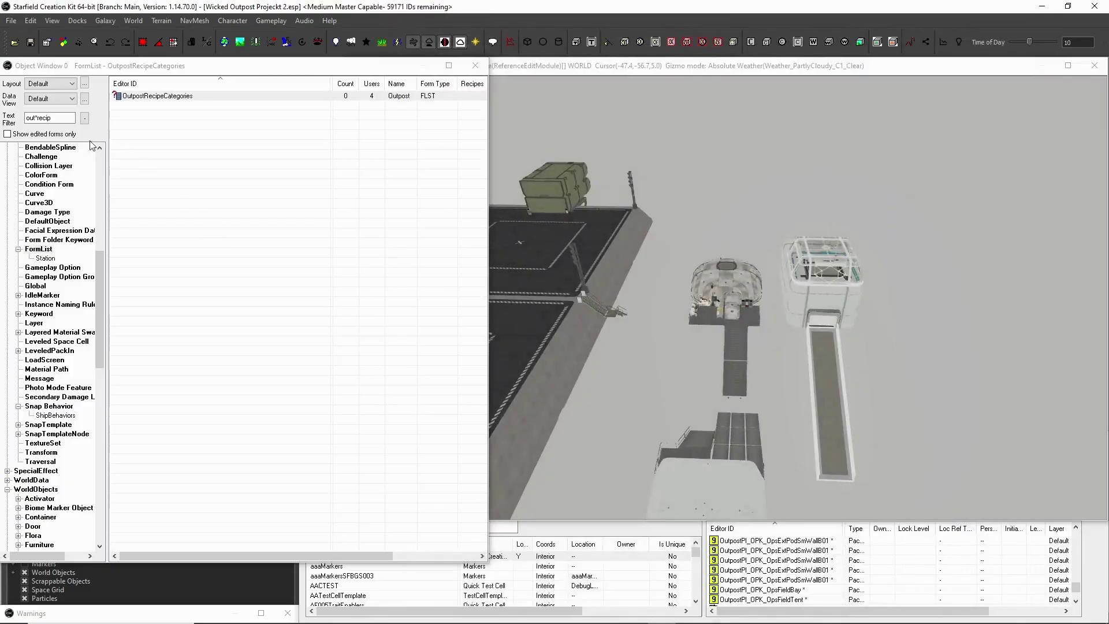
pyautogui.doubleClick(154, 97)
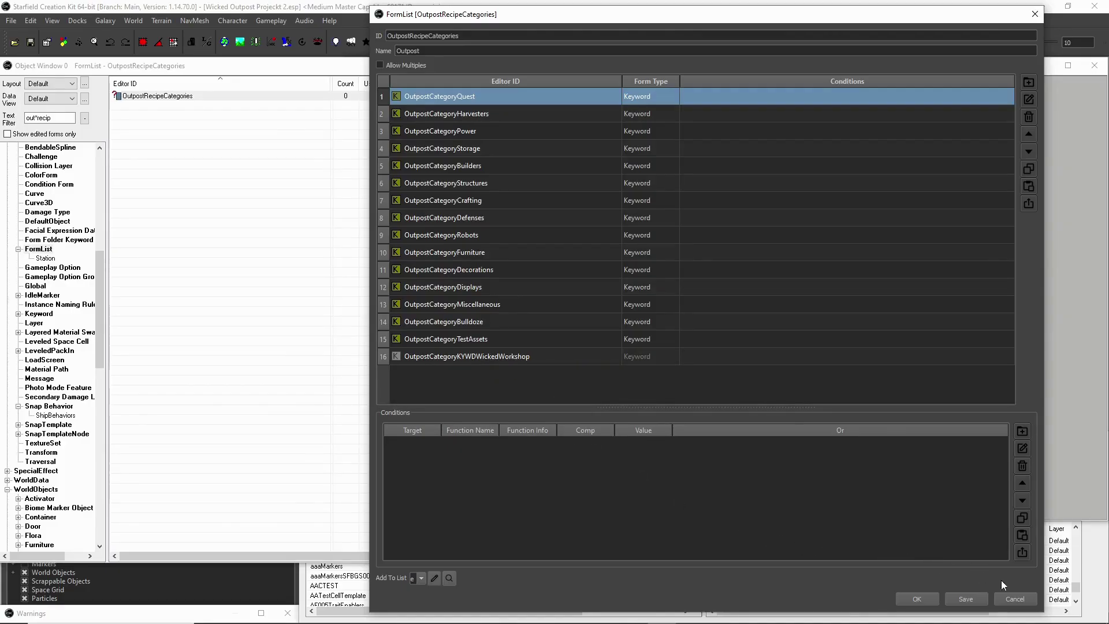
pyautogui.click(1015, 599)
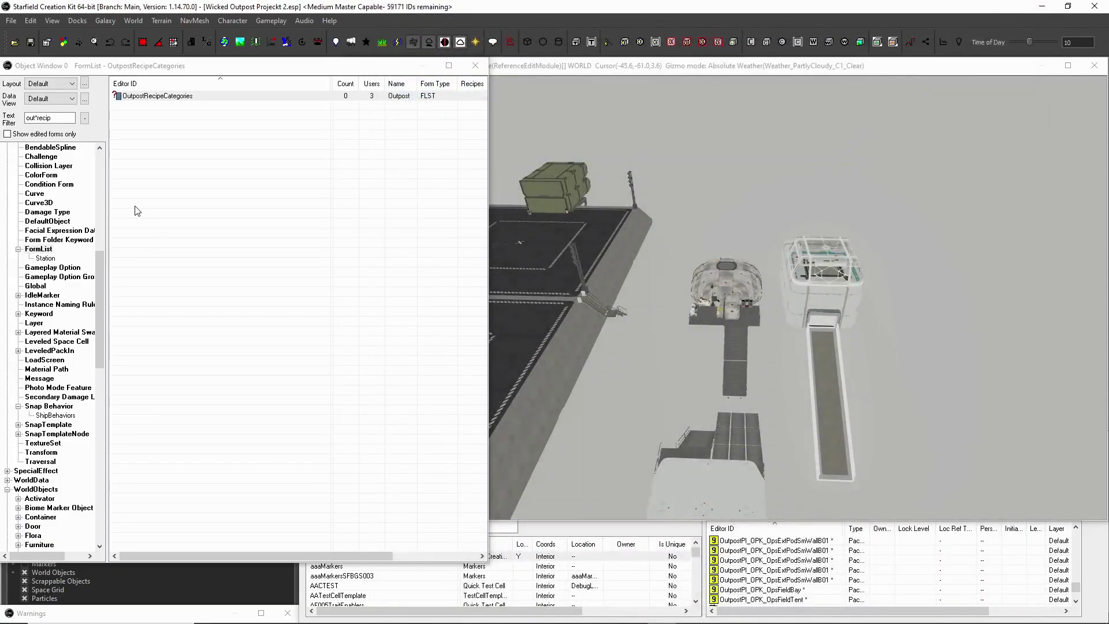
# Step: Filter the FormList objects by 'wicked' to show the five Wicked lists
pyautogui.click(47, 251)
pyautogui.click(49, 118)
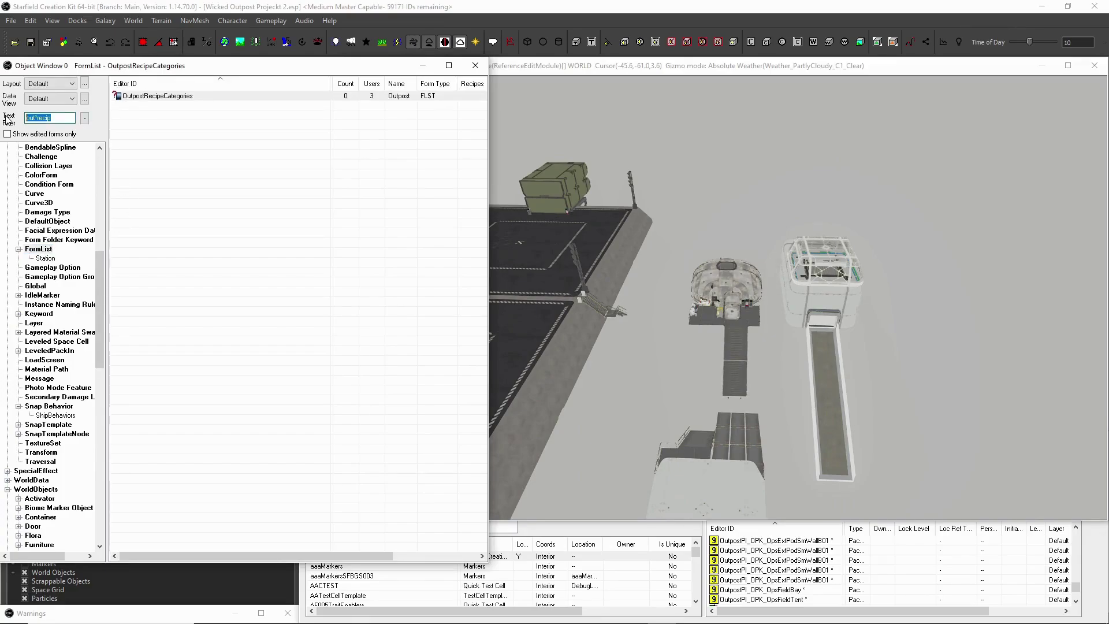
pyautogui.write('wicked')
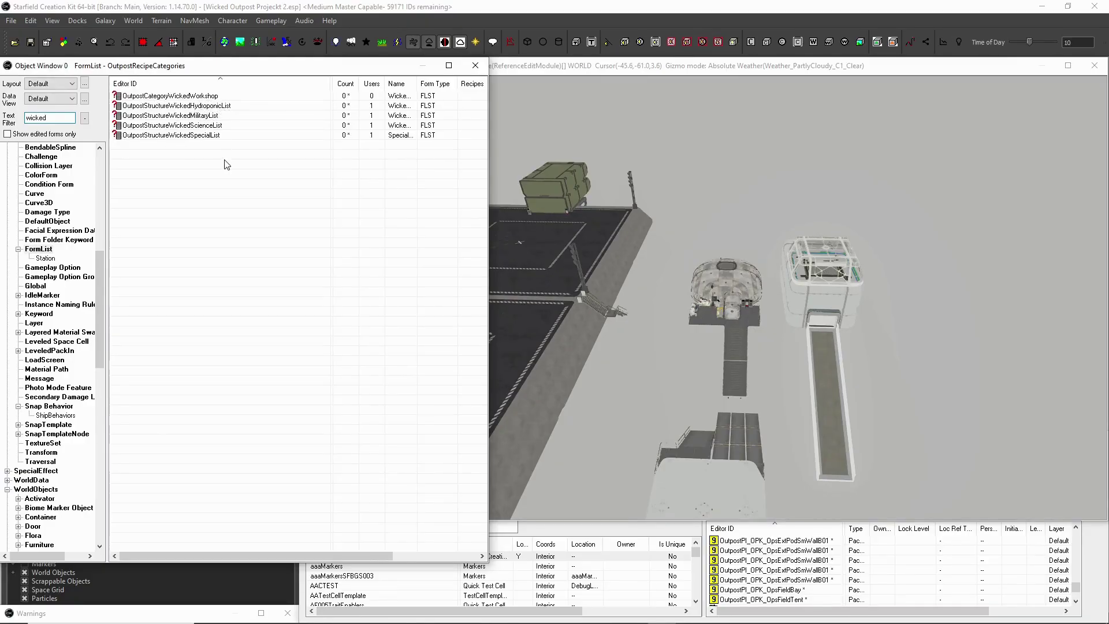
# Step: Review the 17 habs in OutpostStructureWickedScienceList, leave Add To List at None, and cancel
pyautogui.doubleClick(207, 126)
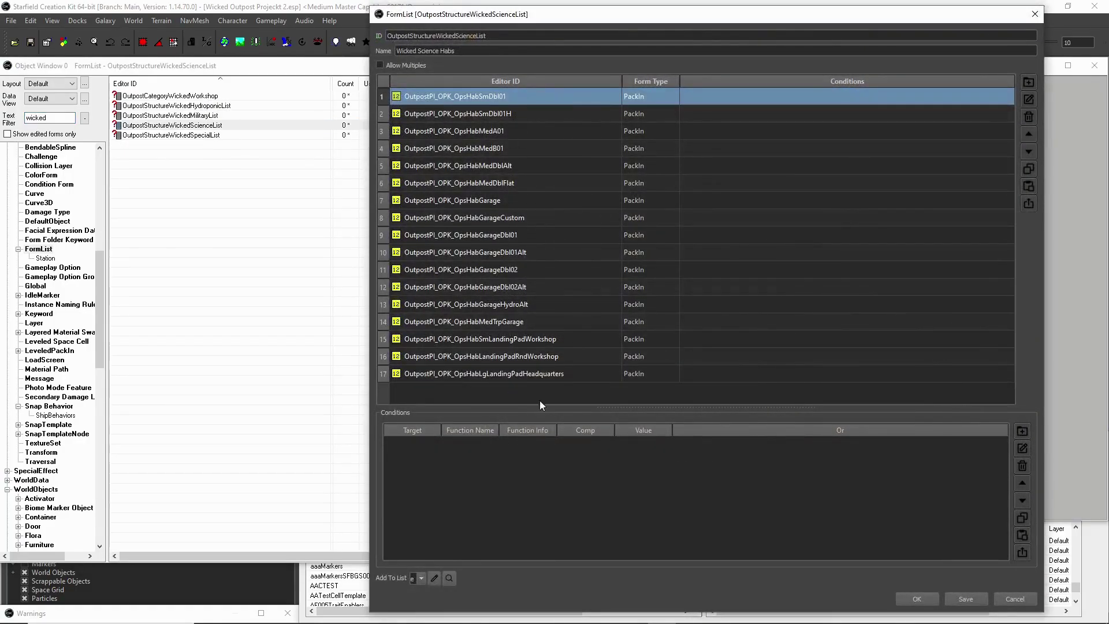
pyautogui.click(1011, 599)
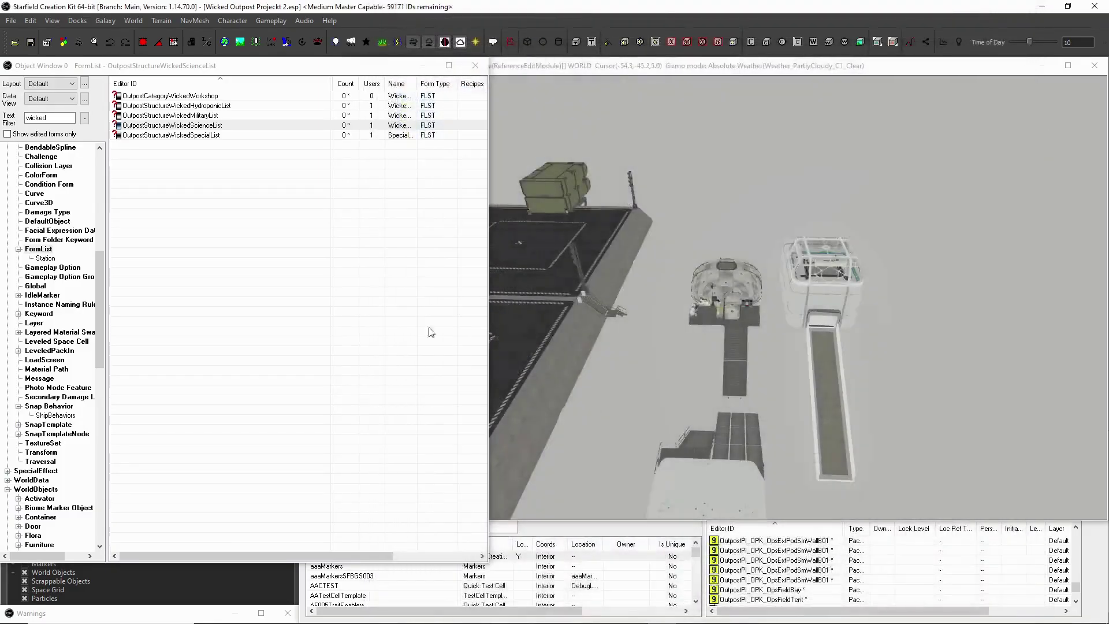
pyautogui.doubleClick(202, 126)
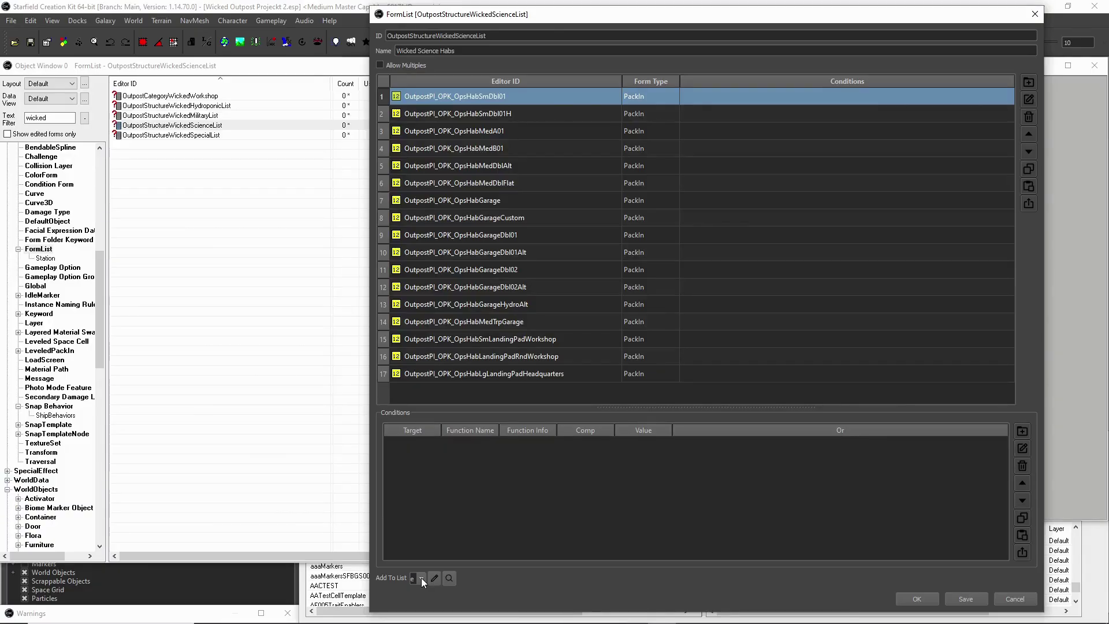
pyautogui.click(421, 578)
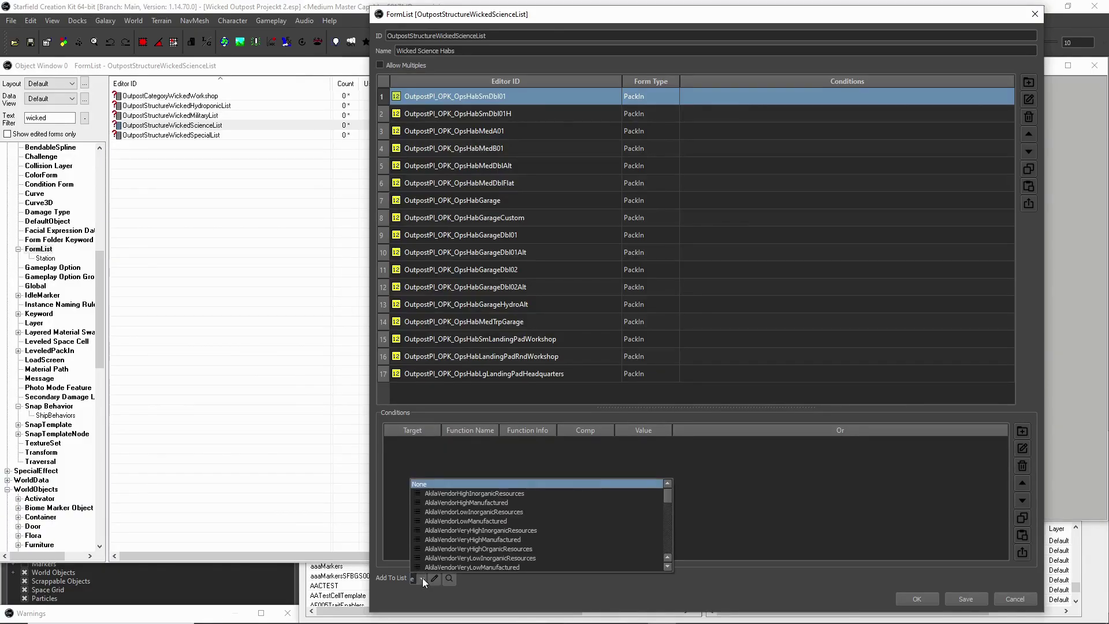
pyautogui.click(657, 485)
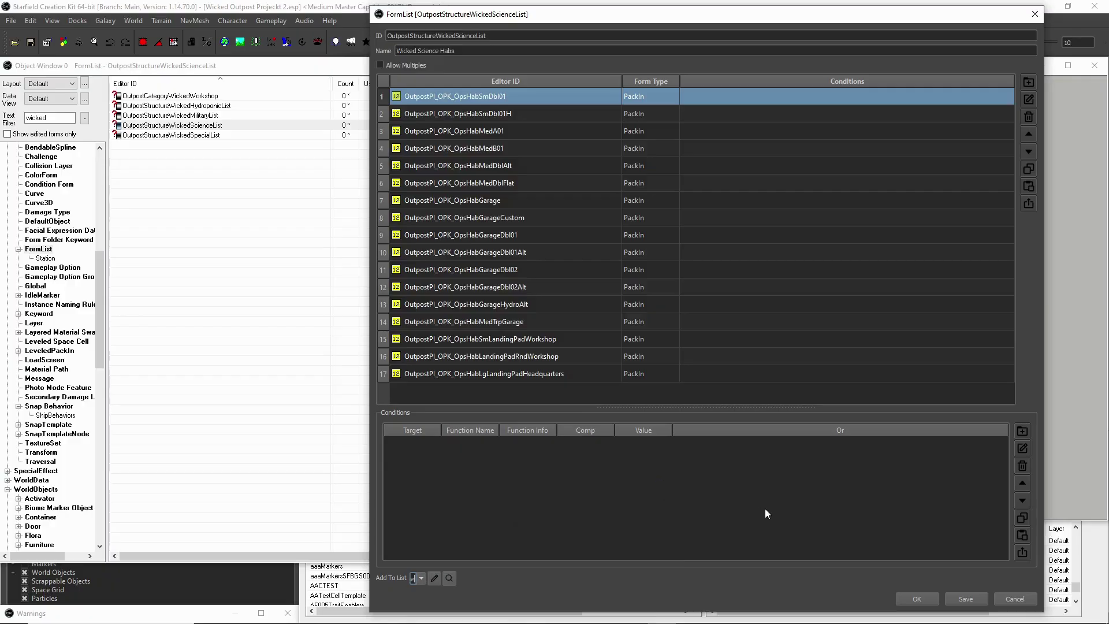
pyautogui.click(1014, 599)
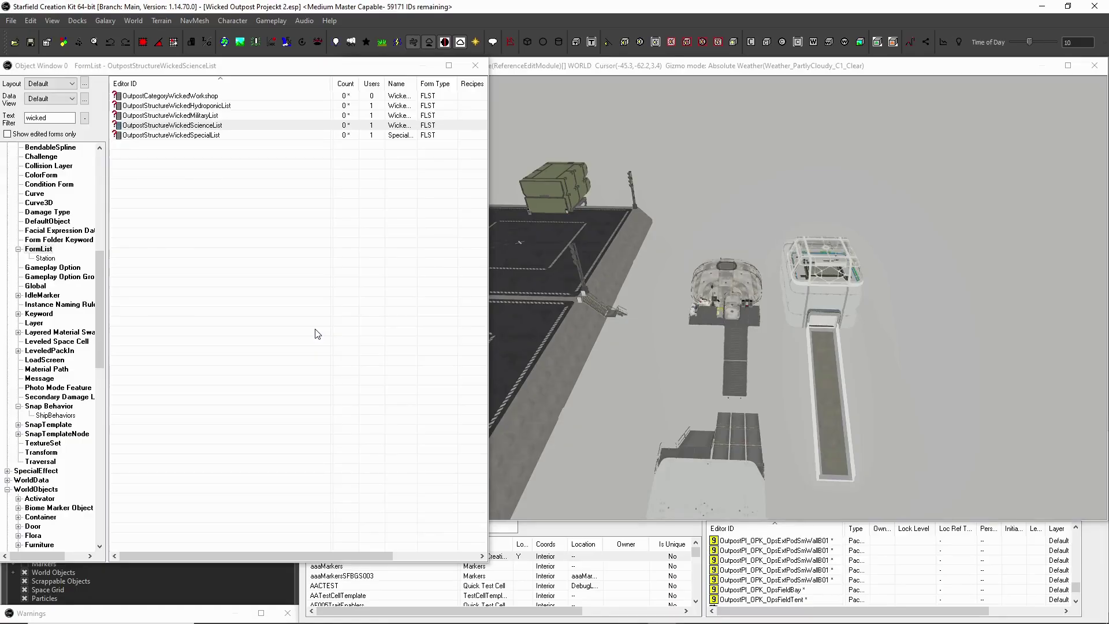
pyautogui.scroll(4, 77, 240)
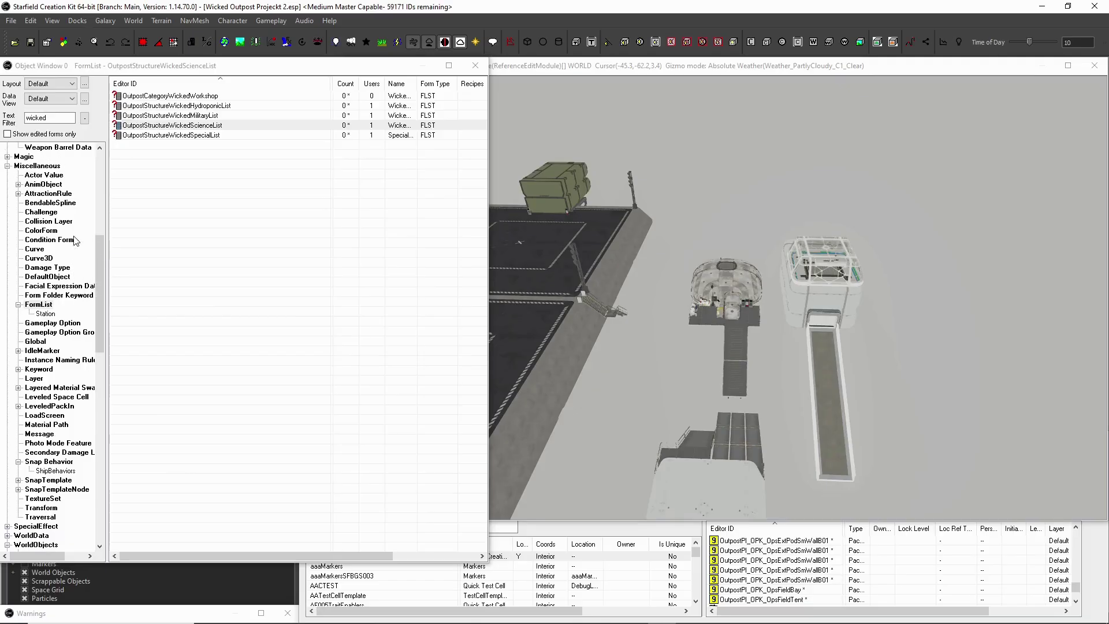
pyautogui.scroll(5, 74, 238)
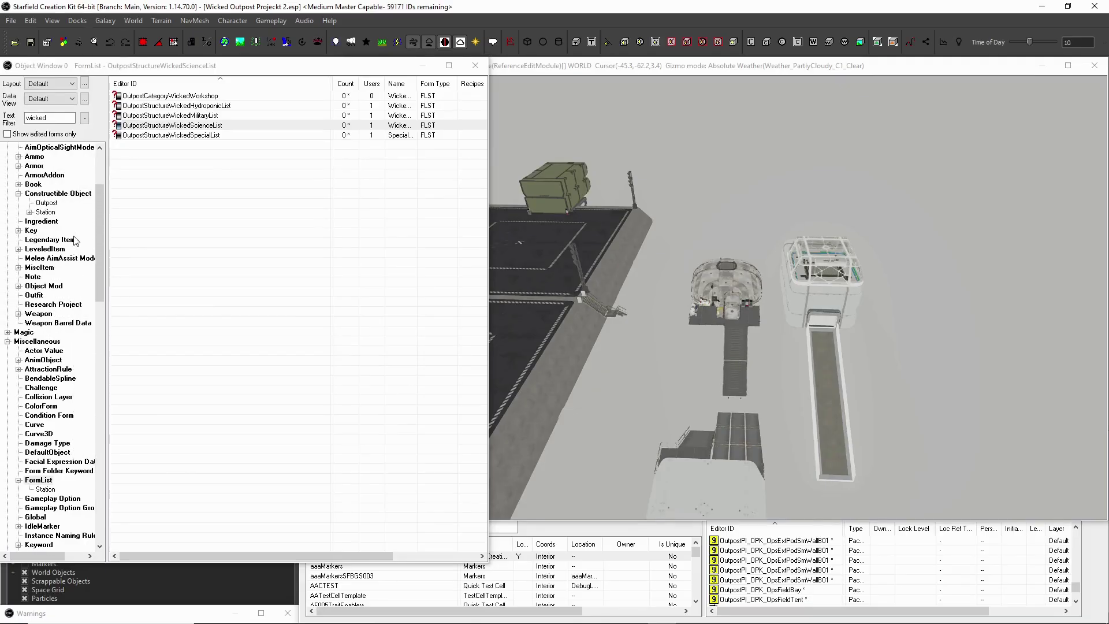
pyautogui.click(81, 197)
pyautogui.doubleClick(61, 117)
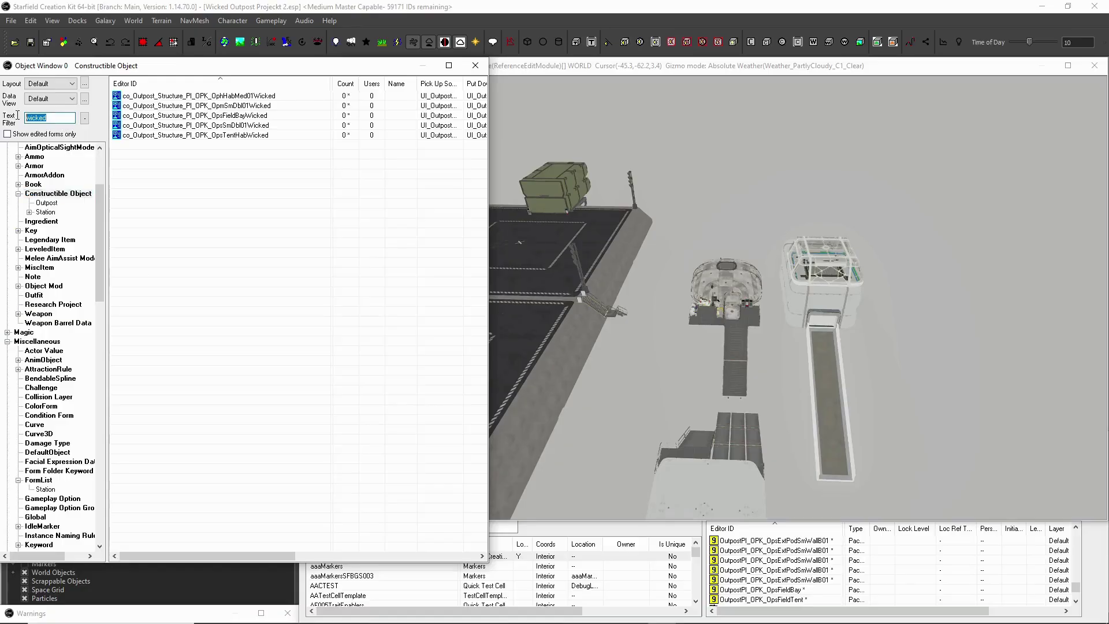
pyautogui.write('ops')
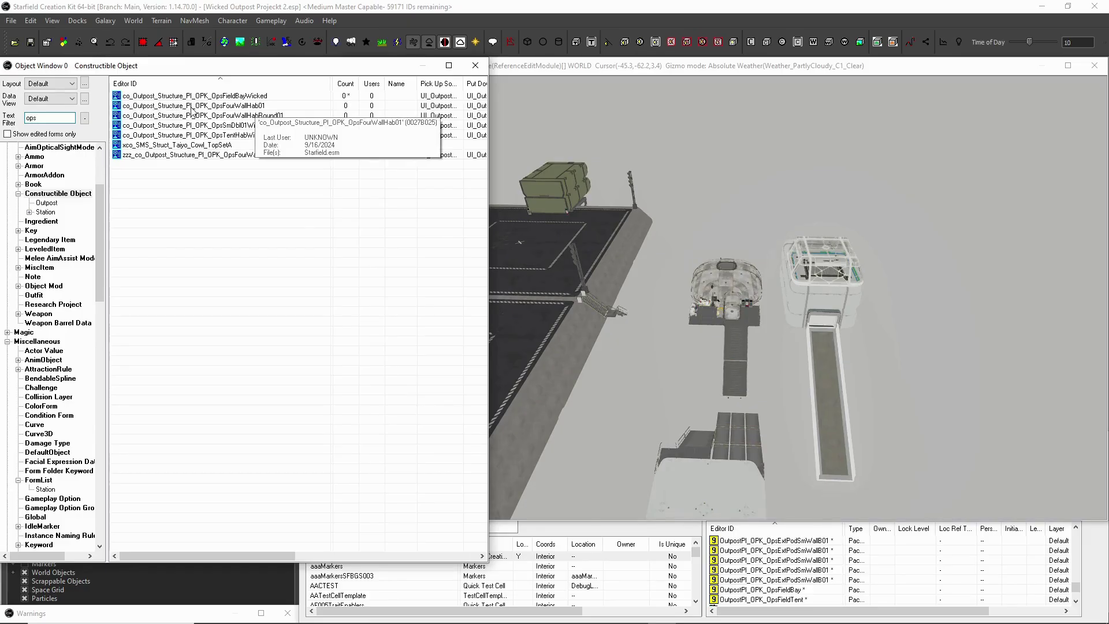
pyautogui.doubleClick(243, 106)
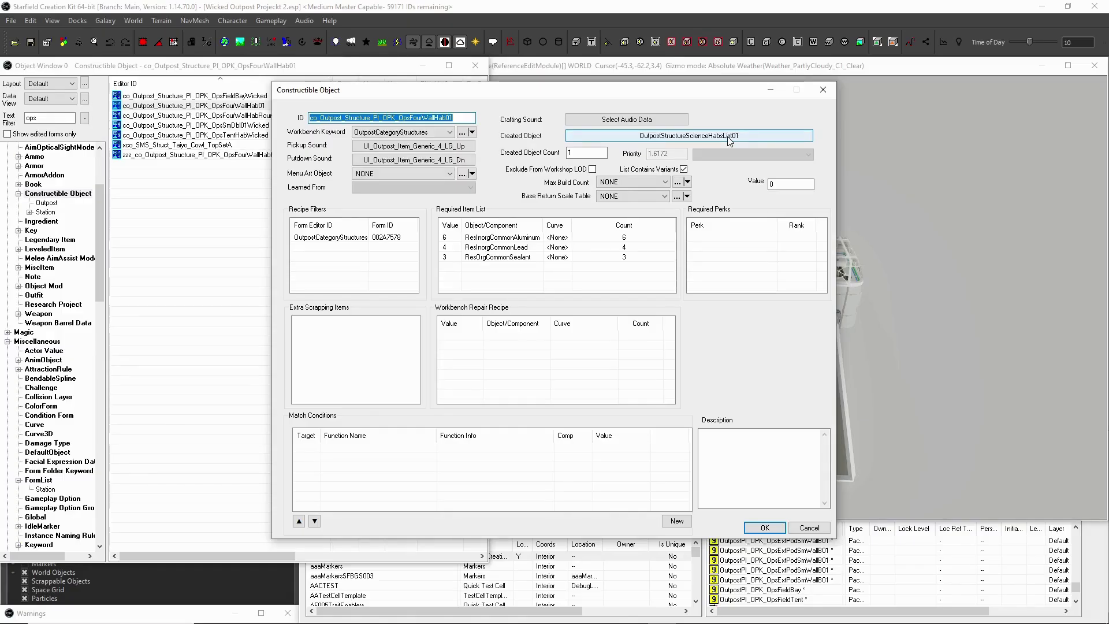
pyautogui.click(808, 530)
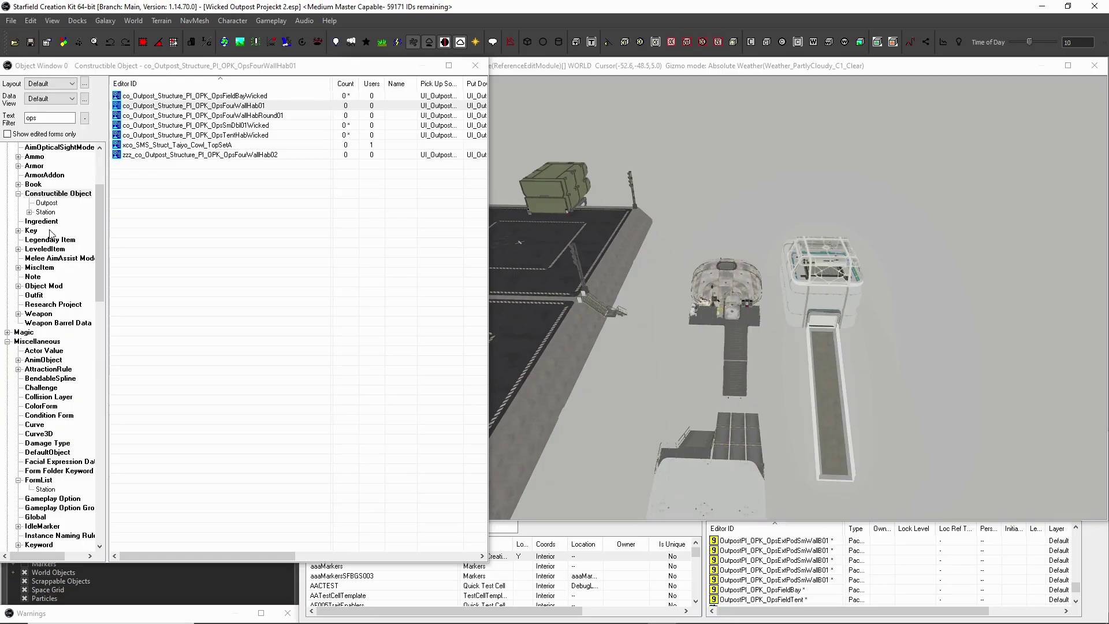
# Step: Filter all form lists by 'out', then open and cancel the science habs list
pyautogui.scroll(-2, 61, 364)
pyautogui.click(52, 435)
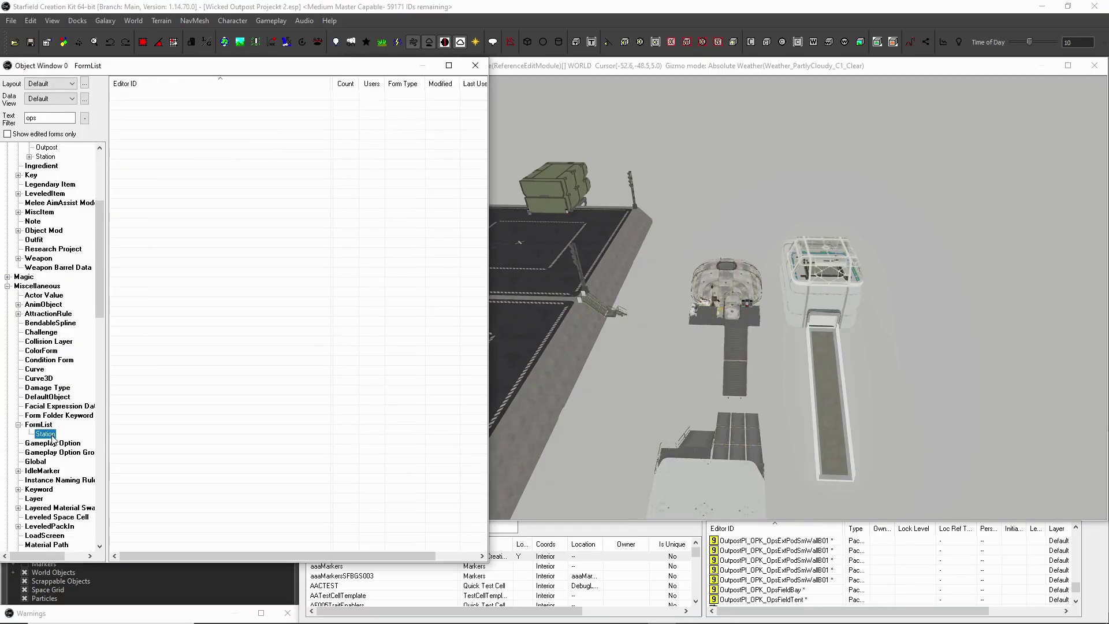
pyautogui.click(39, 424)
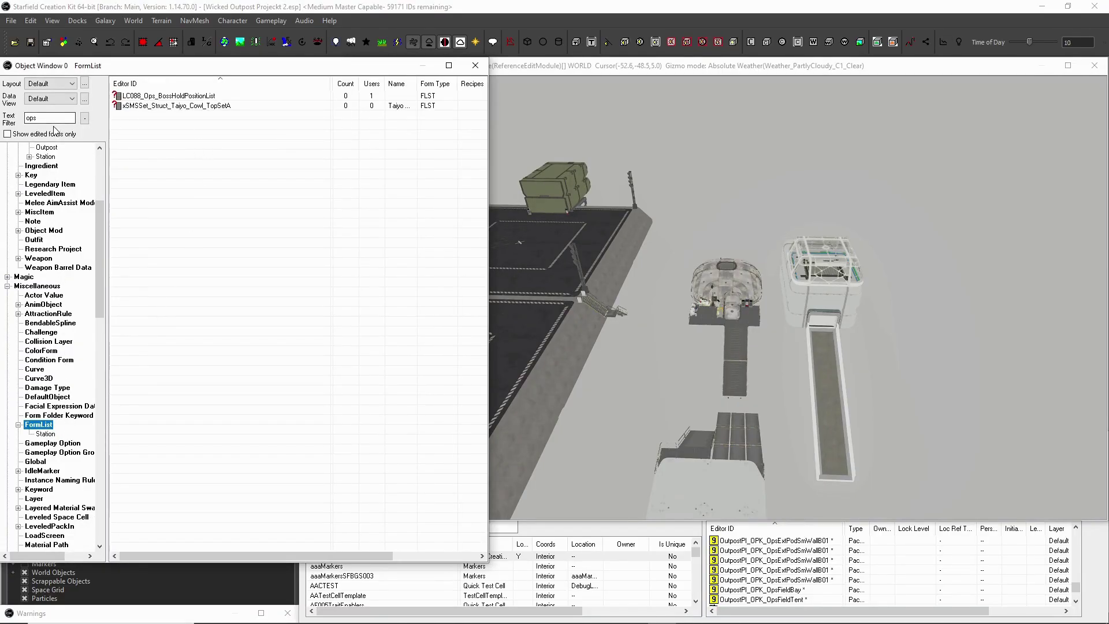
pyautogui.doubleClick(30, 118)
pyautogui.write('out*str')
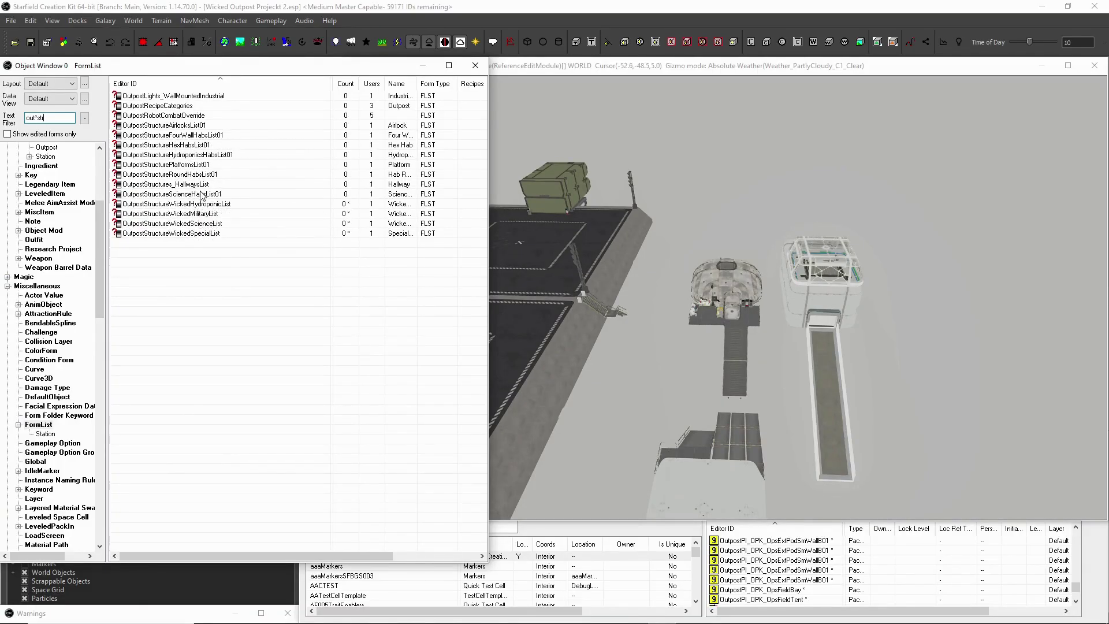
pyautogui.doubleClick(266, 195)
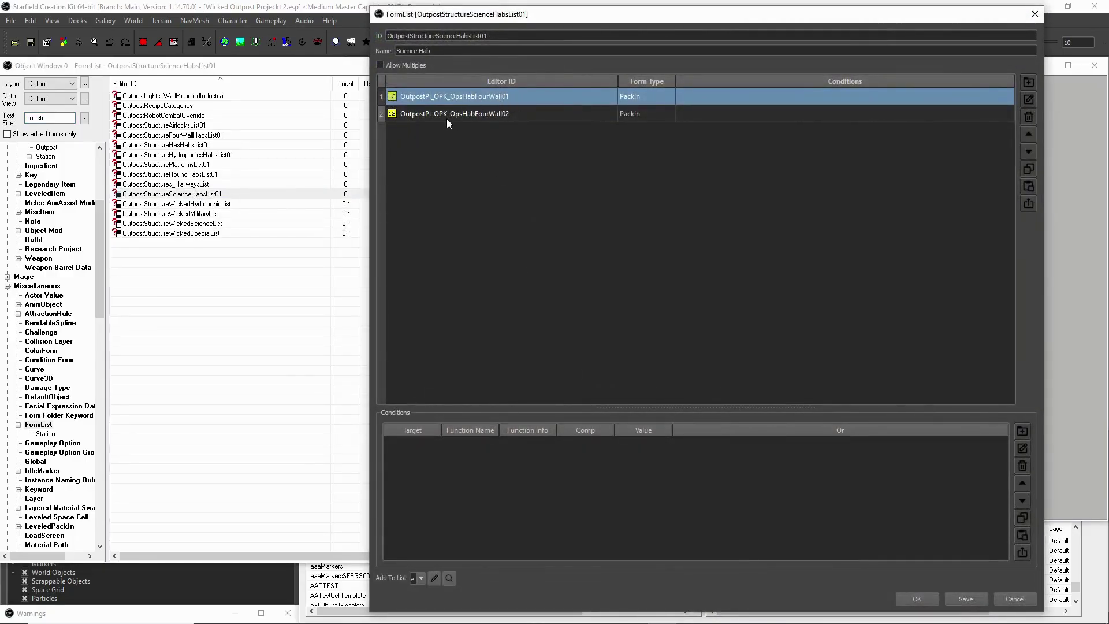
pyautogui.click(1013, 598)
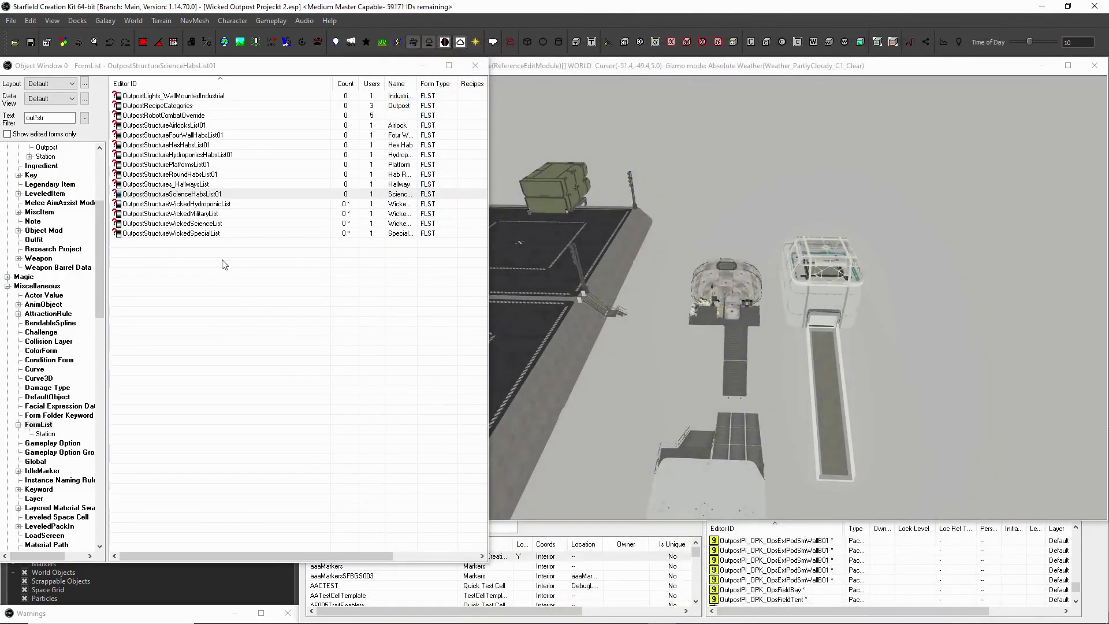
# Step: Open the Wicked science form list and refilter the Object Window by 'wi'
pyautogui.doubleClick(204, 224)
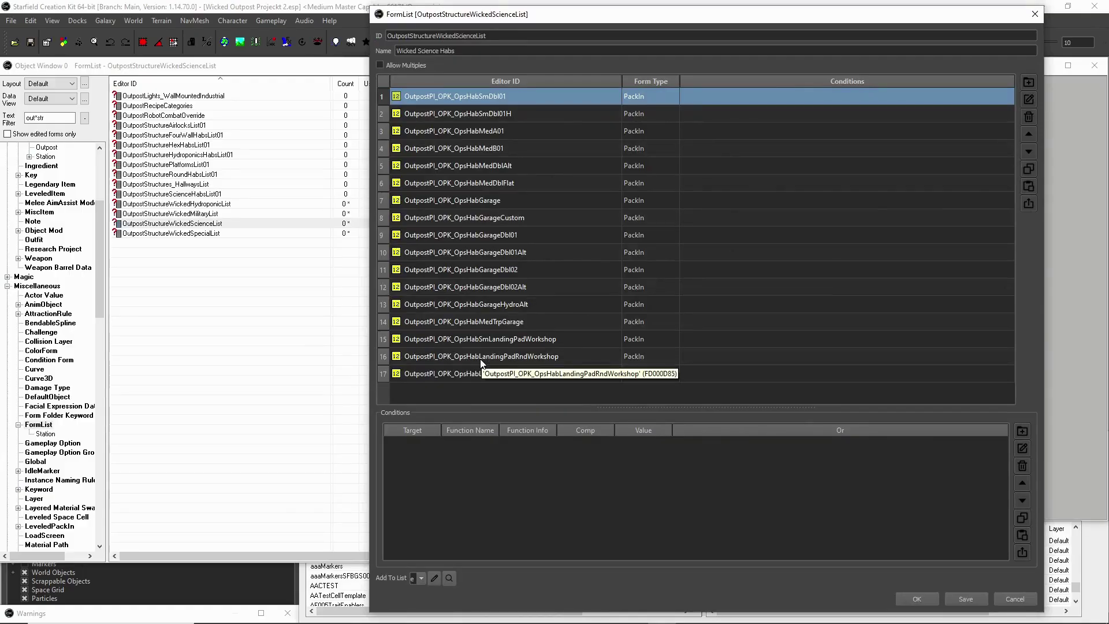
pyautogui.click(231, 346)
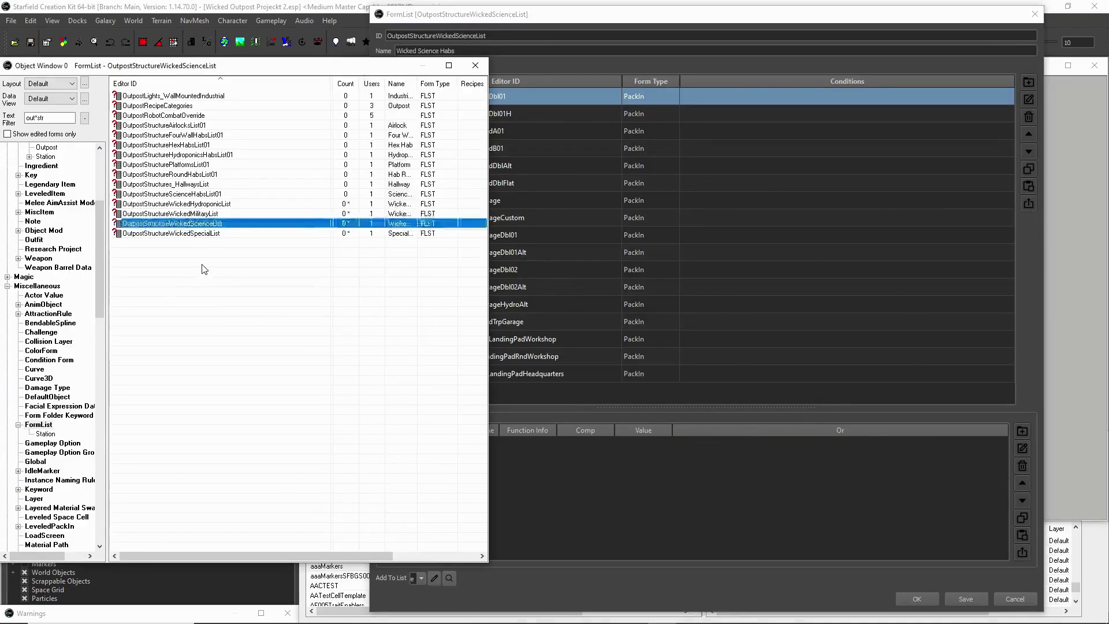
pyautogui.moveTo(46, 117); pyautogui.dragTo(17, 116)
pyautogui.write('wicked')
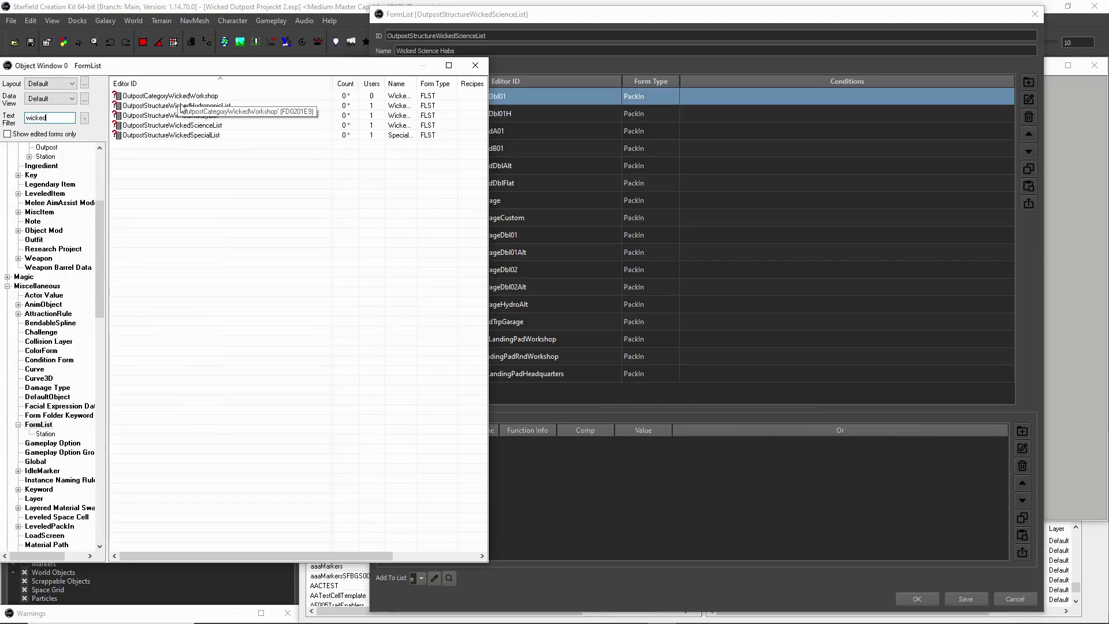
# Step: Open the OpsSmDbl01Wicked recipe from the Constructible Object list
pyautogui.scroll(-1, 69, 286)
pyautogui.scroll(3, 69, 285)
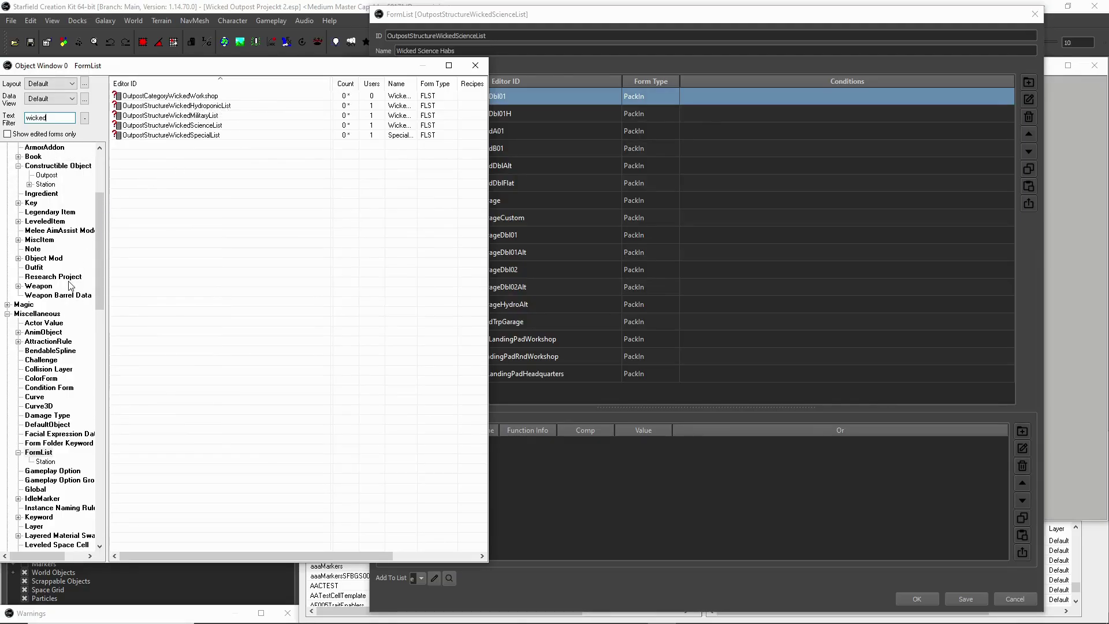
pyautogui.click(75, 194)
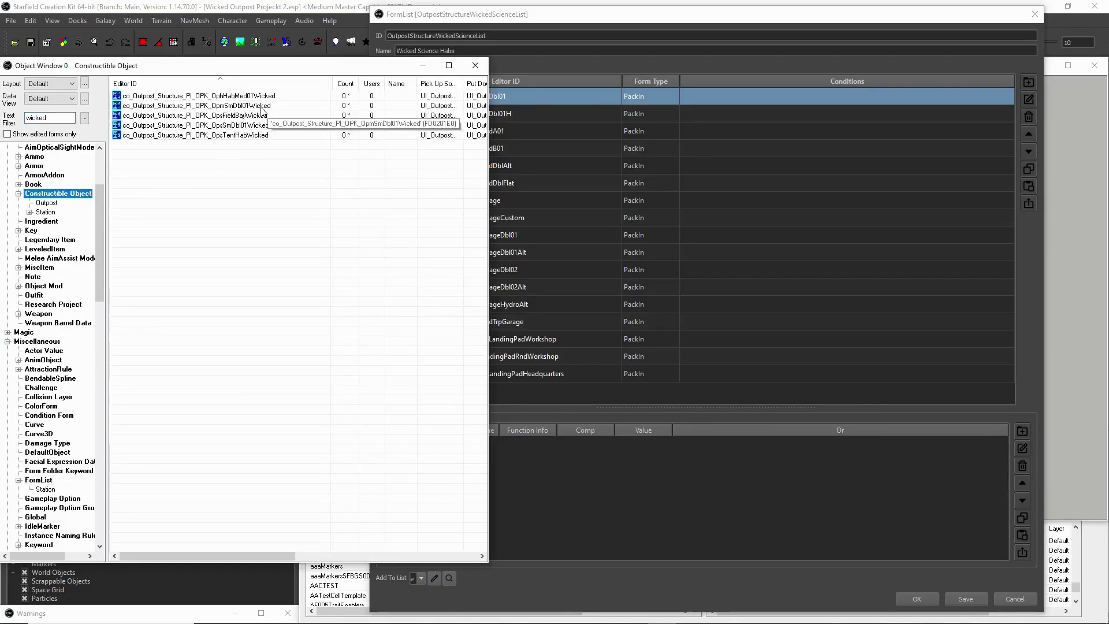
pyautogui.click(227, 126)
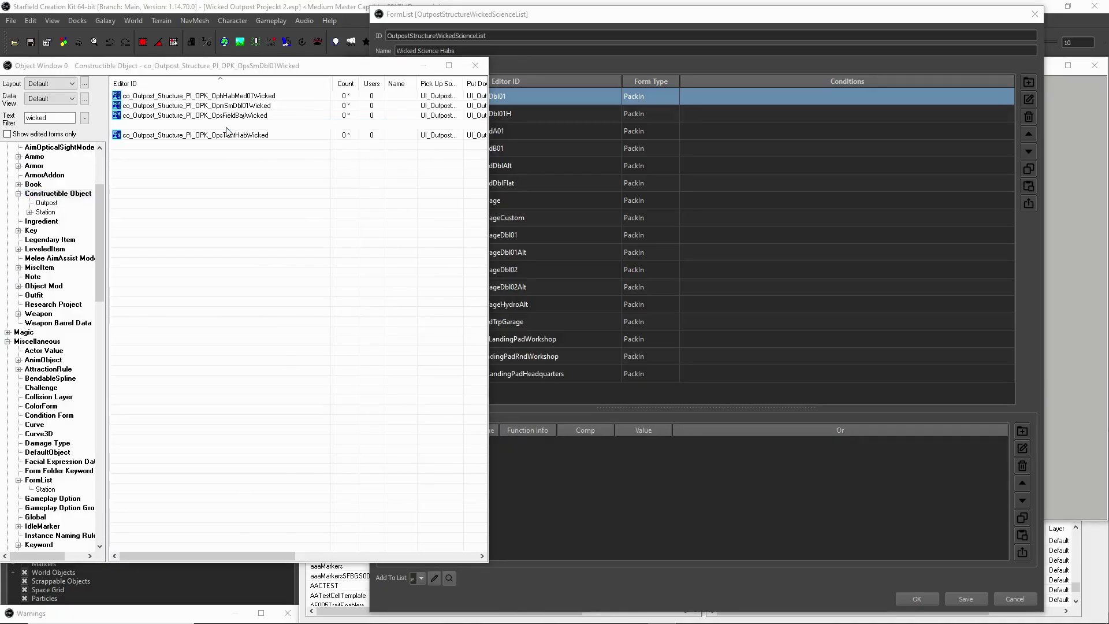
pyautogui.doubleClick(227, 126)
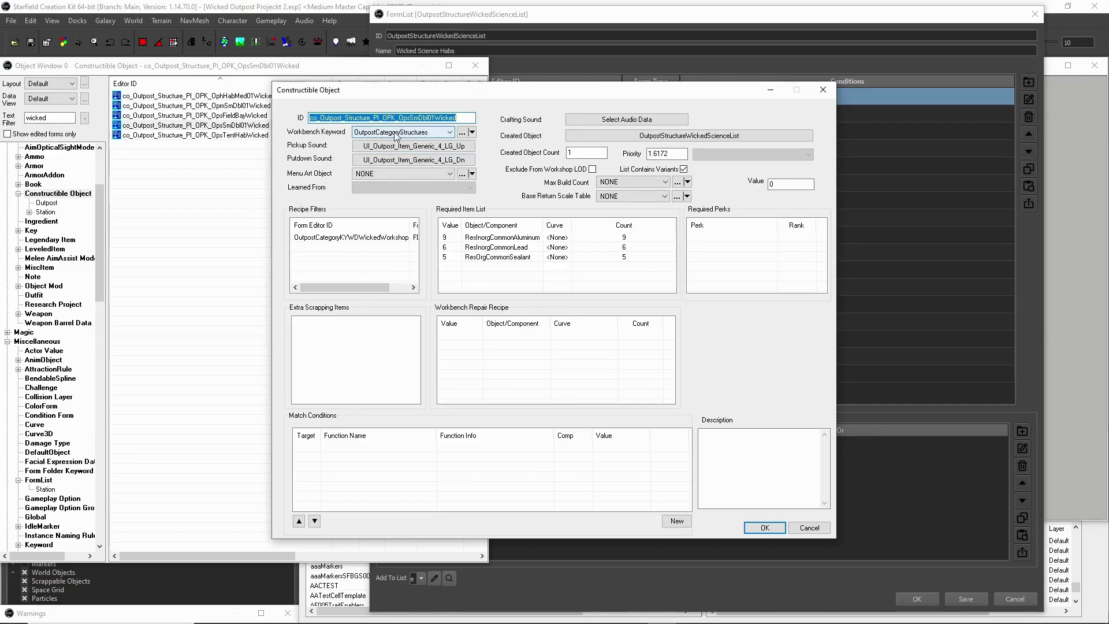
# Step: Keep OutpostCategoryStructures as the Workbench Keyword and move the recipe dialog aside
pyautogui.click(434, 133)
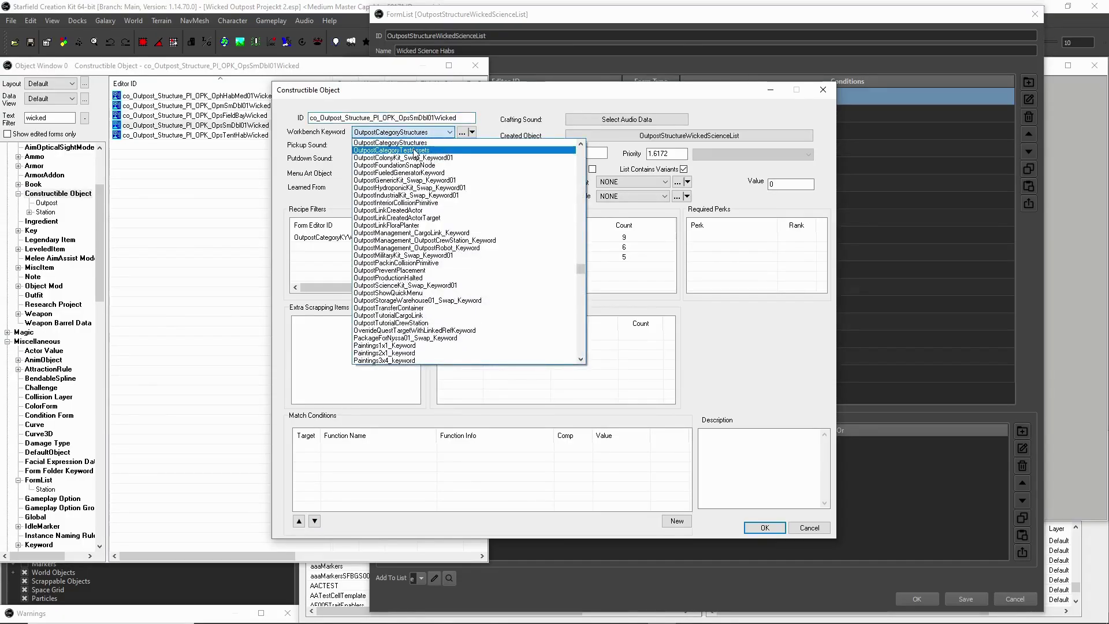
pyautogui.scroll(2, 415, 151)
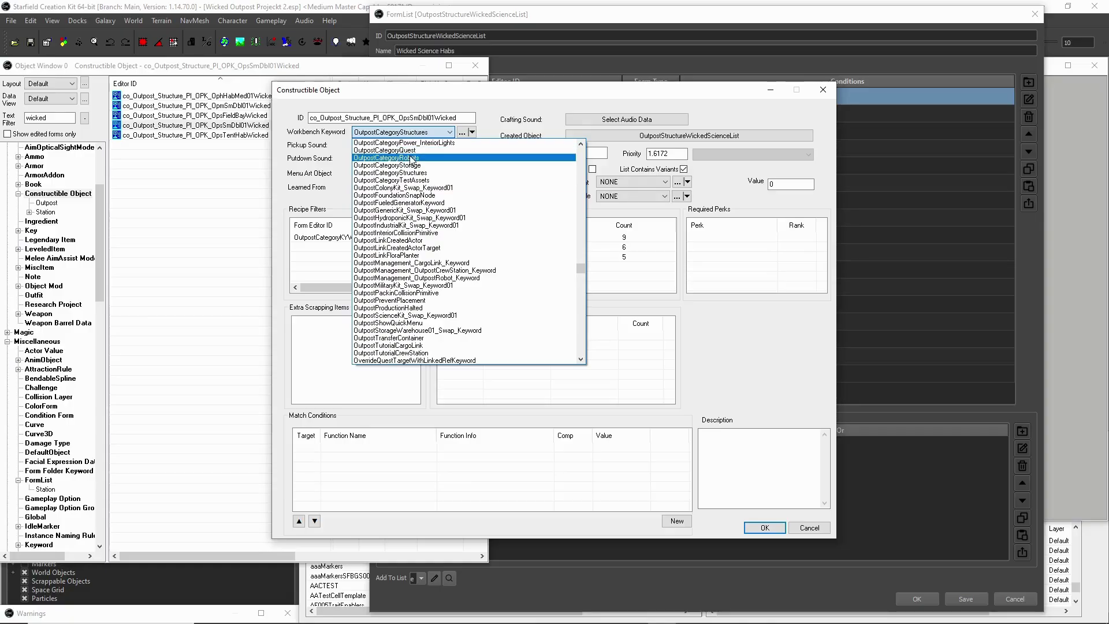
pyautogui.click(414, 173)
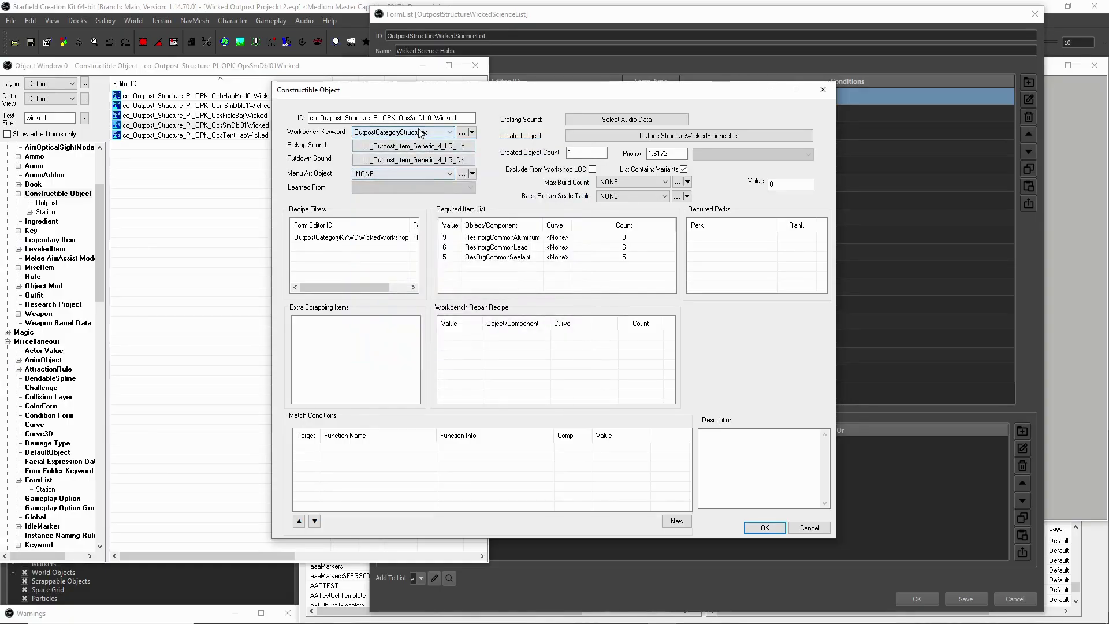
pyautogui.click(335, 244)
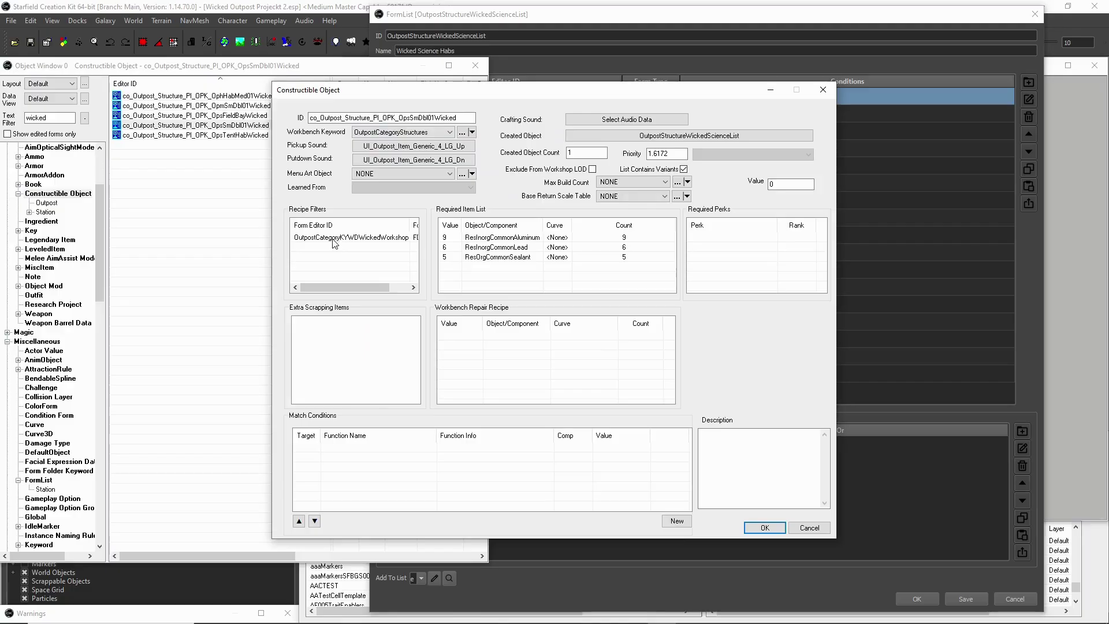
pyautogui.moveTo(325, 90); pyautogui.dragTo(426, 99)
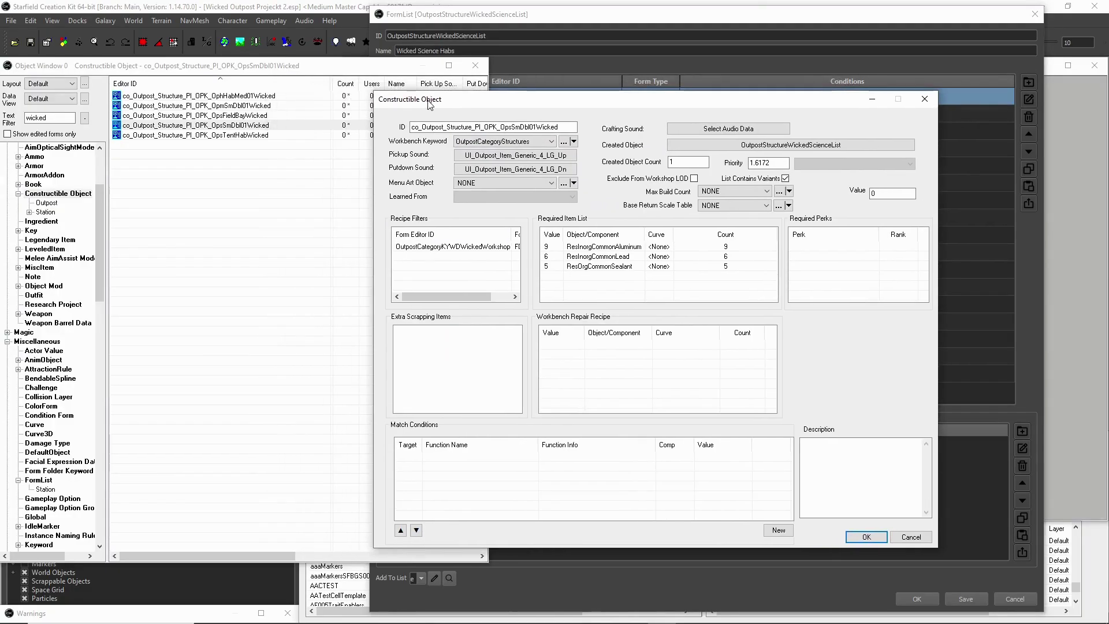
pyautogui.doubleClick(35, 118)
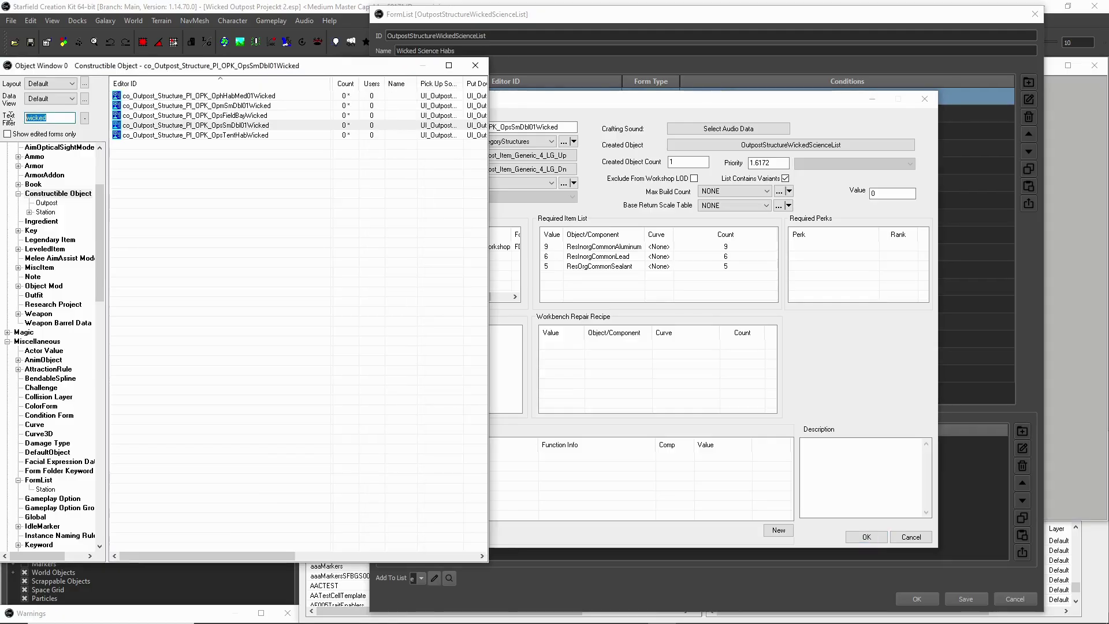
# Step: Filter by 'ops', compare the OpsFourWallHab01 recipe, then cancel it and the OpsSmDbl01Wicked recipe
pyautogui.write('ops')
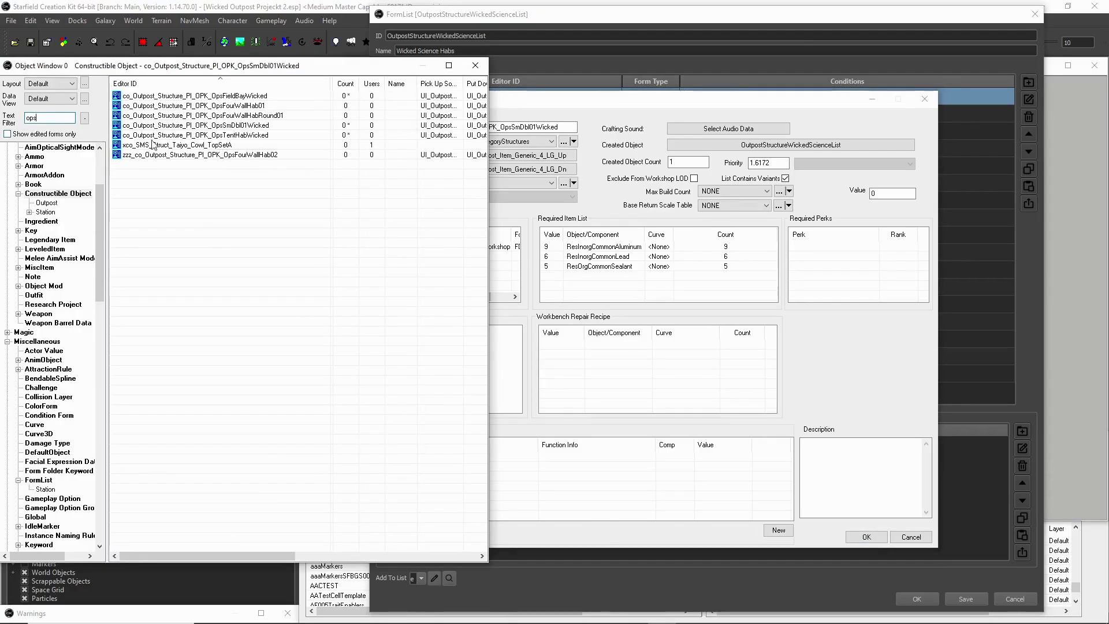
pyautogui.click(246, 106)
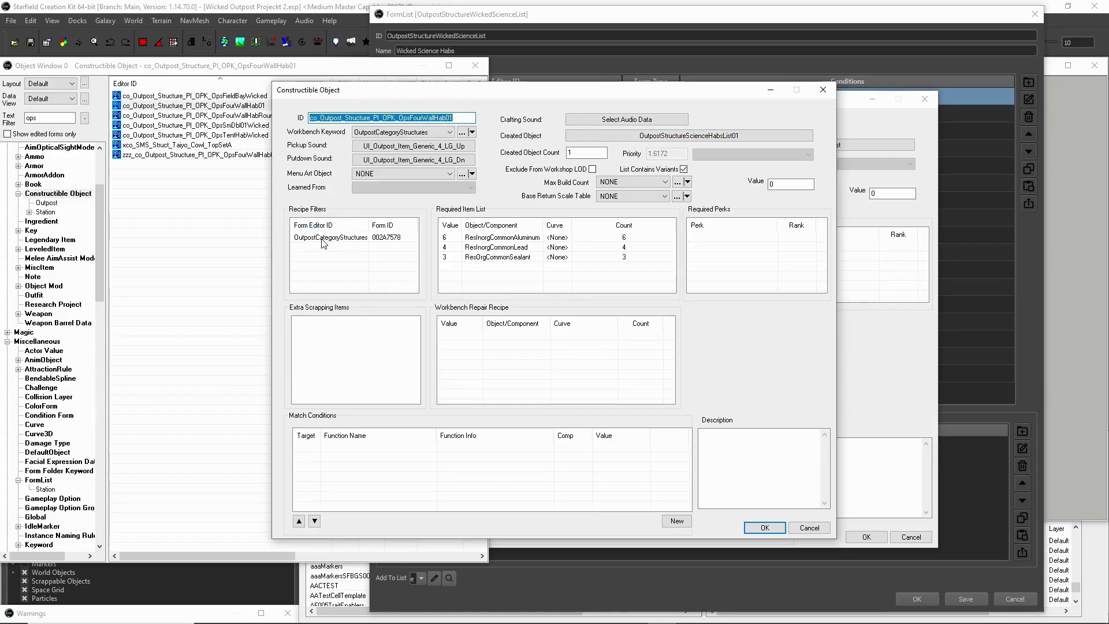
pyautogui.click(809, 527)
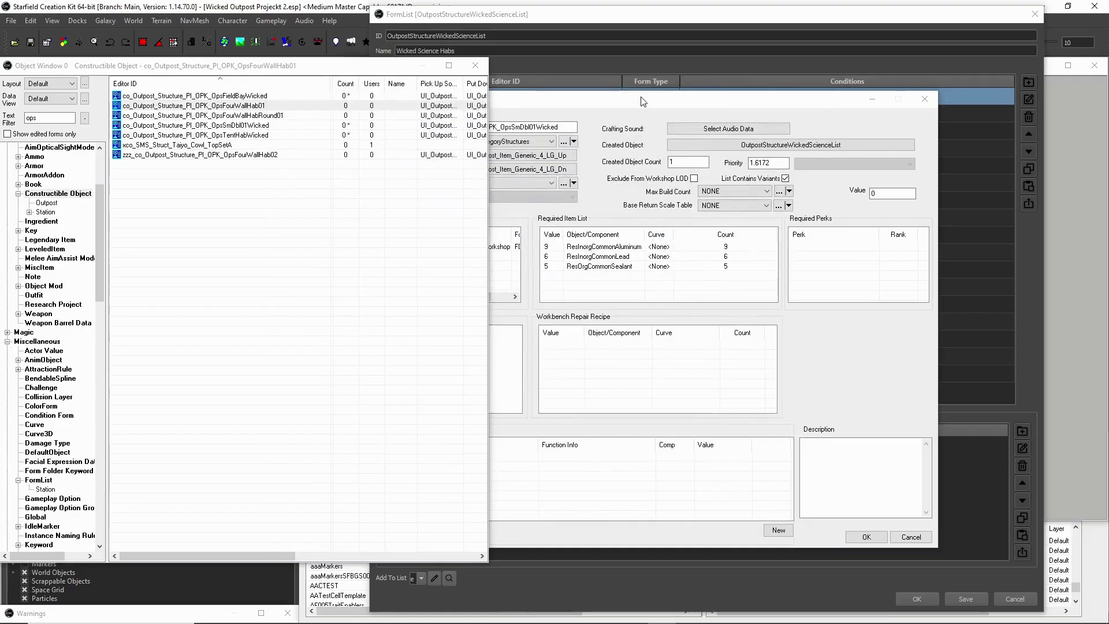
pyautogui.click(753, 160)
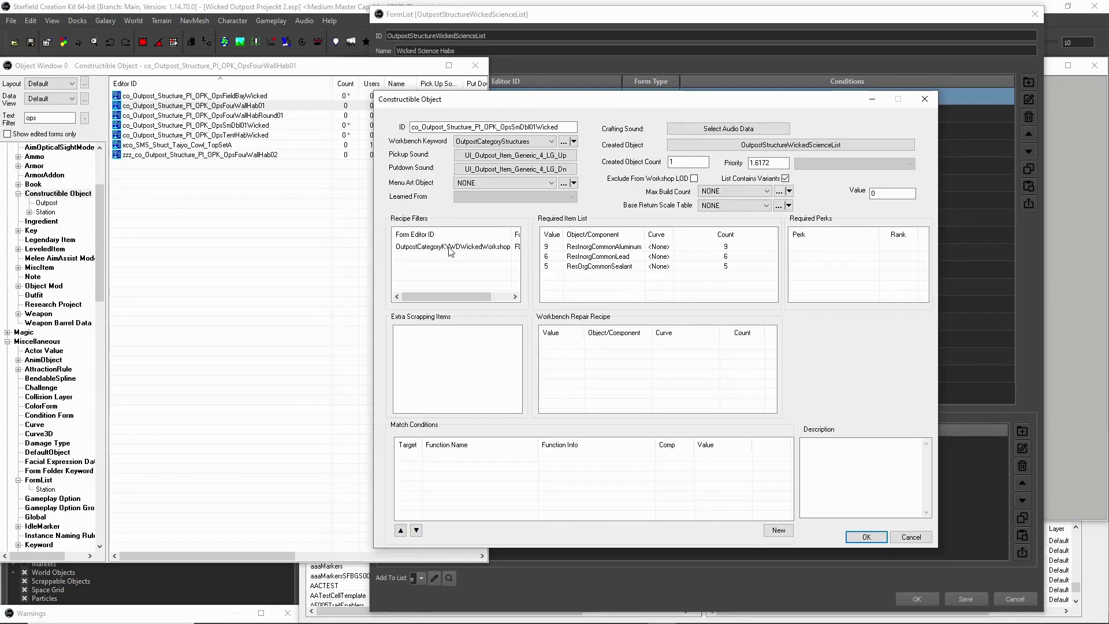
pyautogui.click(910, 537)
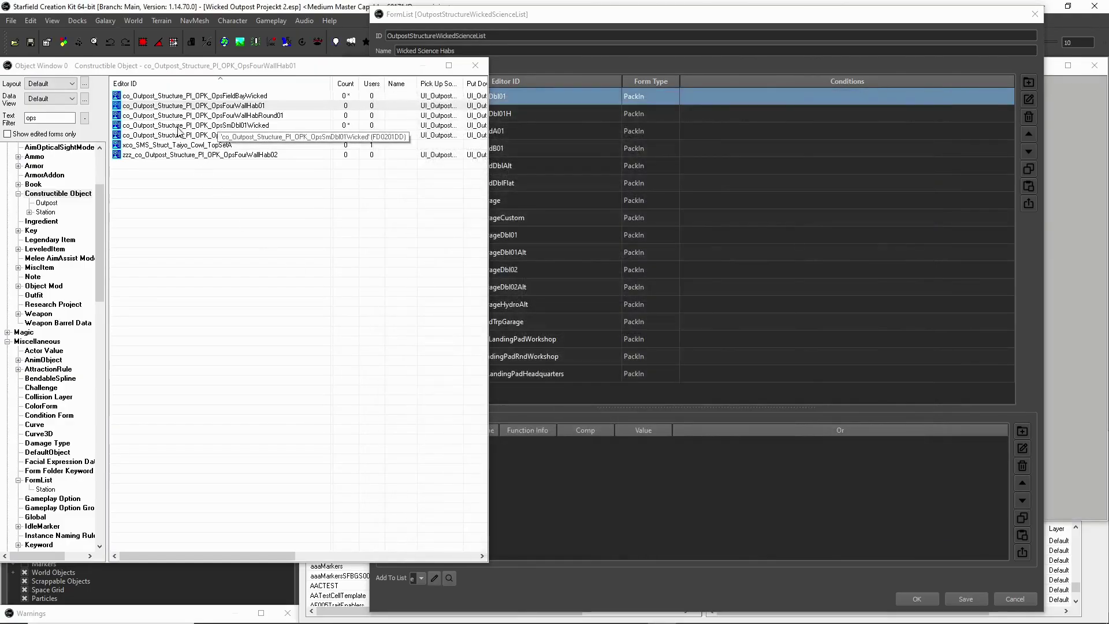
# Step: Filter for Wicked objects, confirm OpsTentHabWicked creates OutpostStructureWickedSpecialList, then show the Wicked form lists
pyautogui.doubleClick(38, 118)
pyautogui.write('wicked')
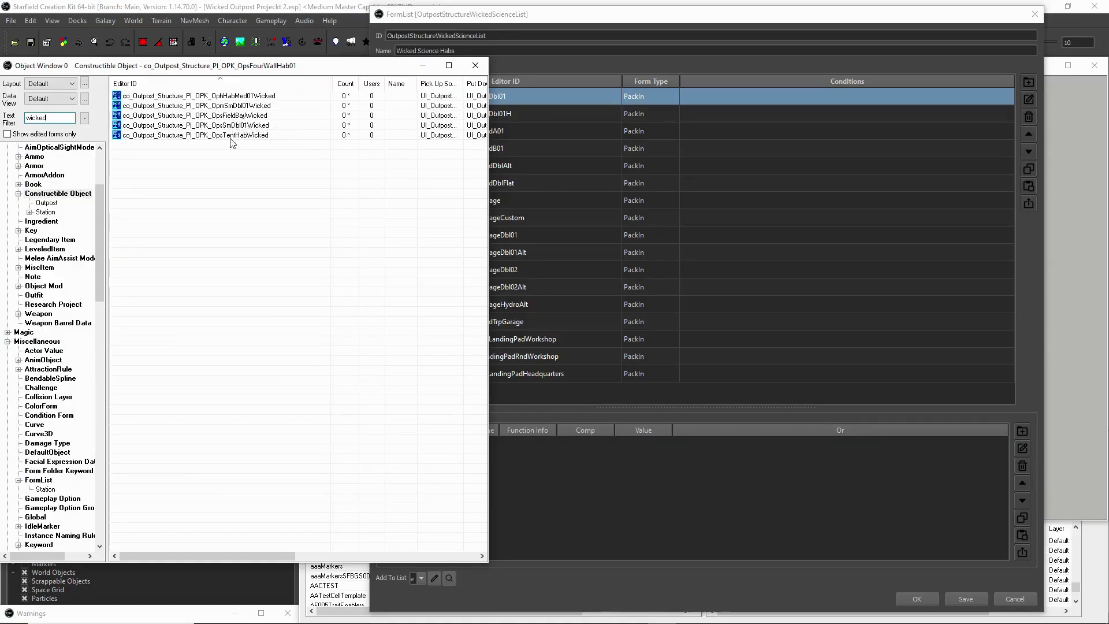
pyautogui.doubleClick(233, 135)
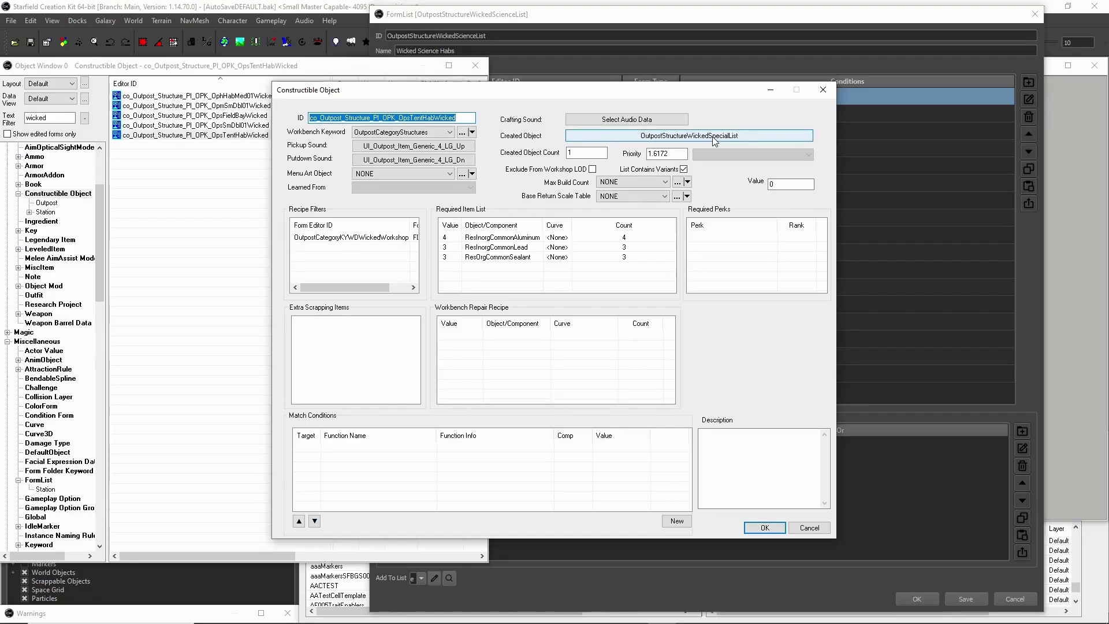
pyautogui.click(806, 529)
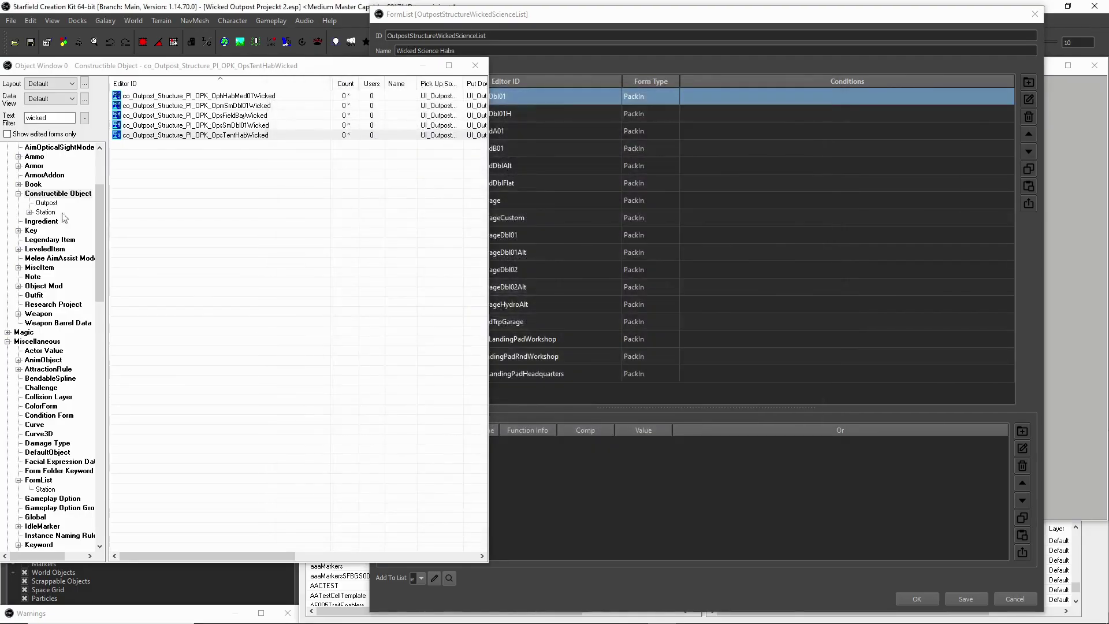
pyautogui.scroll(-2, 56, 376)
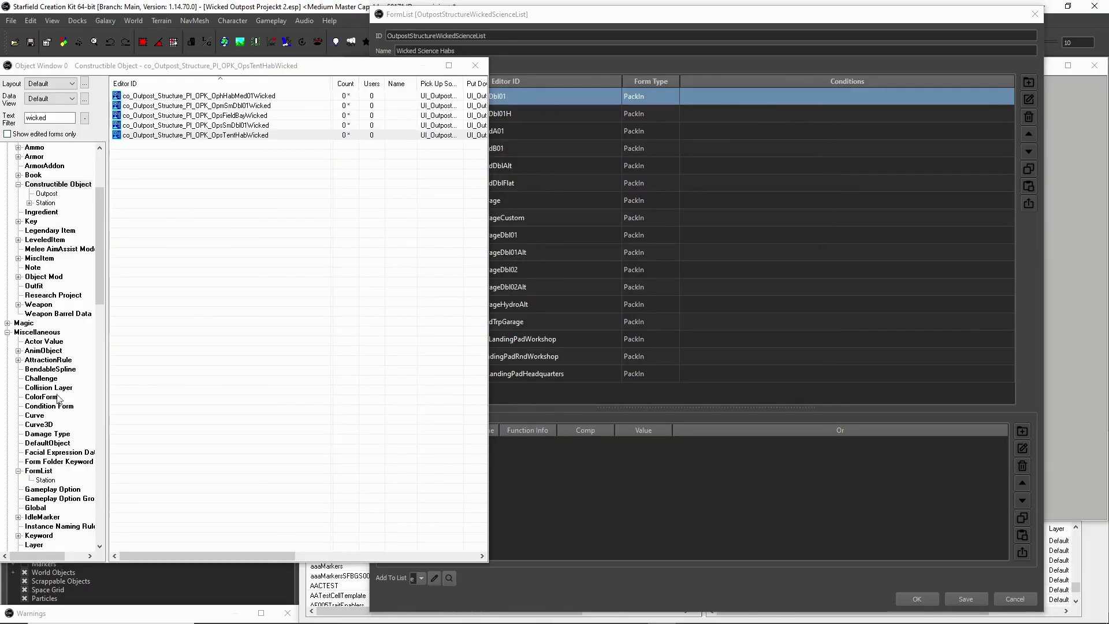
pyautogui.click(51, 442)
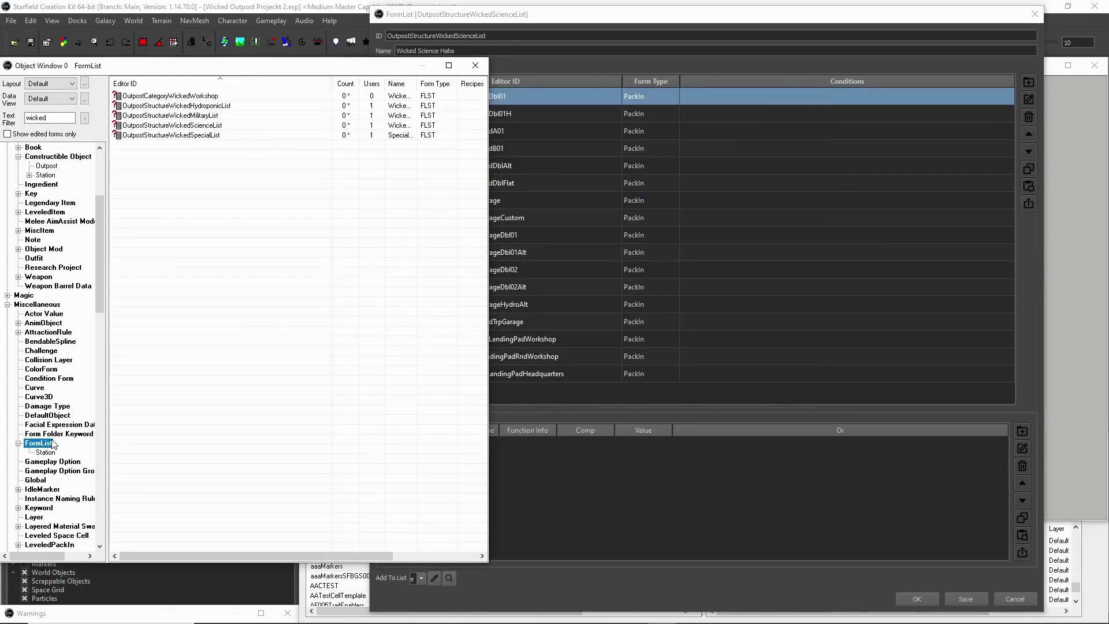
# Step: Review the Special Structures list (OpsFieldTent, OpsFieldBay) and the Wicked Science Habs list, closing each
pyautogui.doubleClick(209, 136)
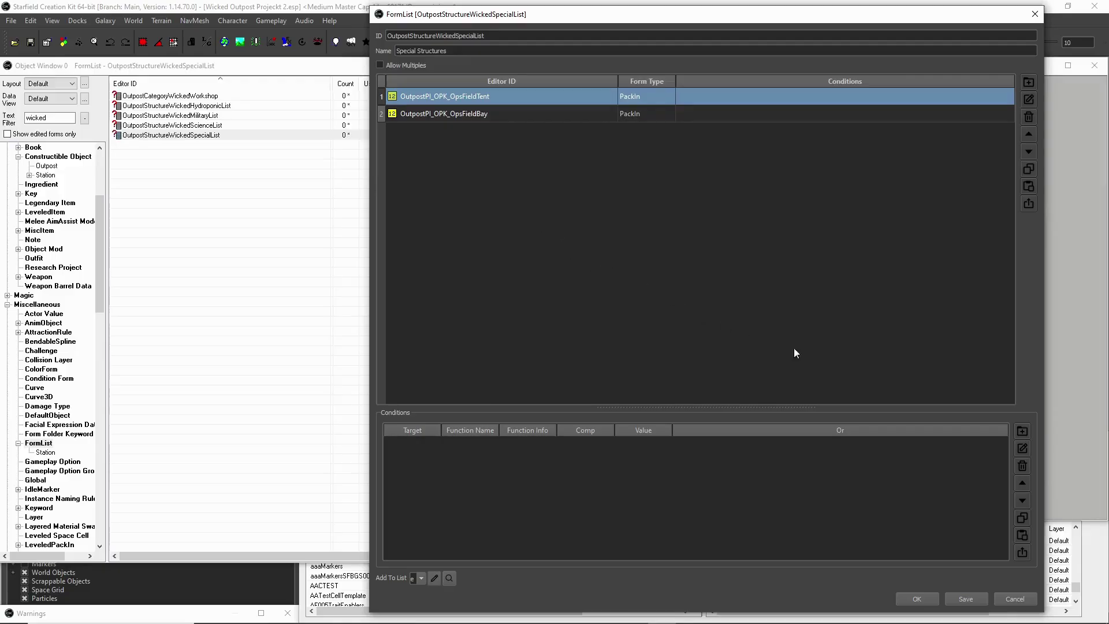
pyautogui.click(1012, 599)
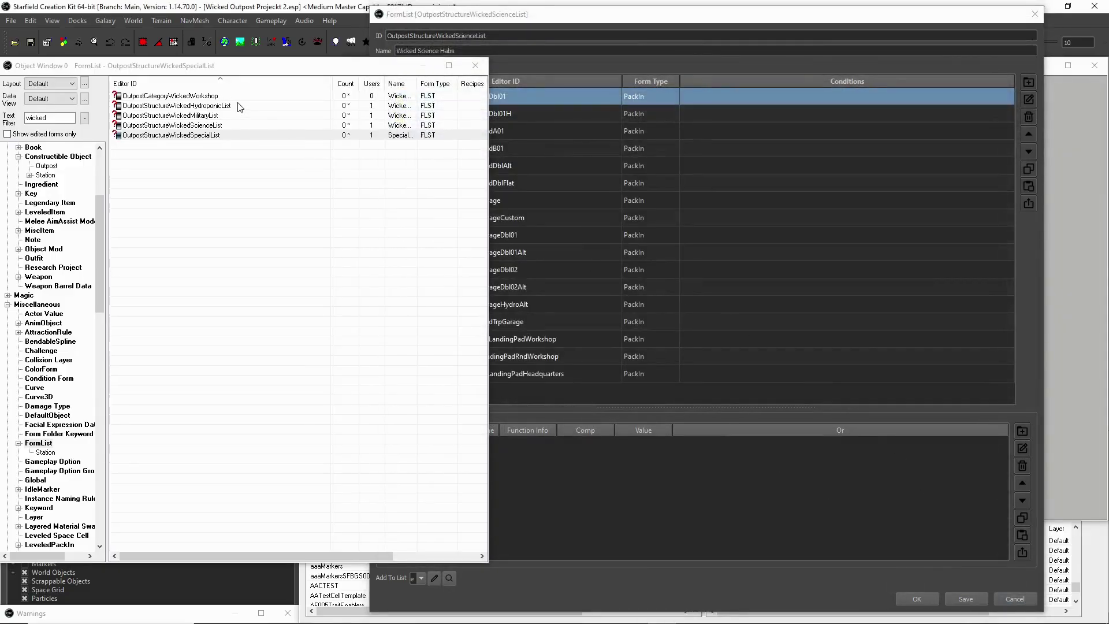
pyautogui.doubleClick(207, 125)
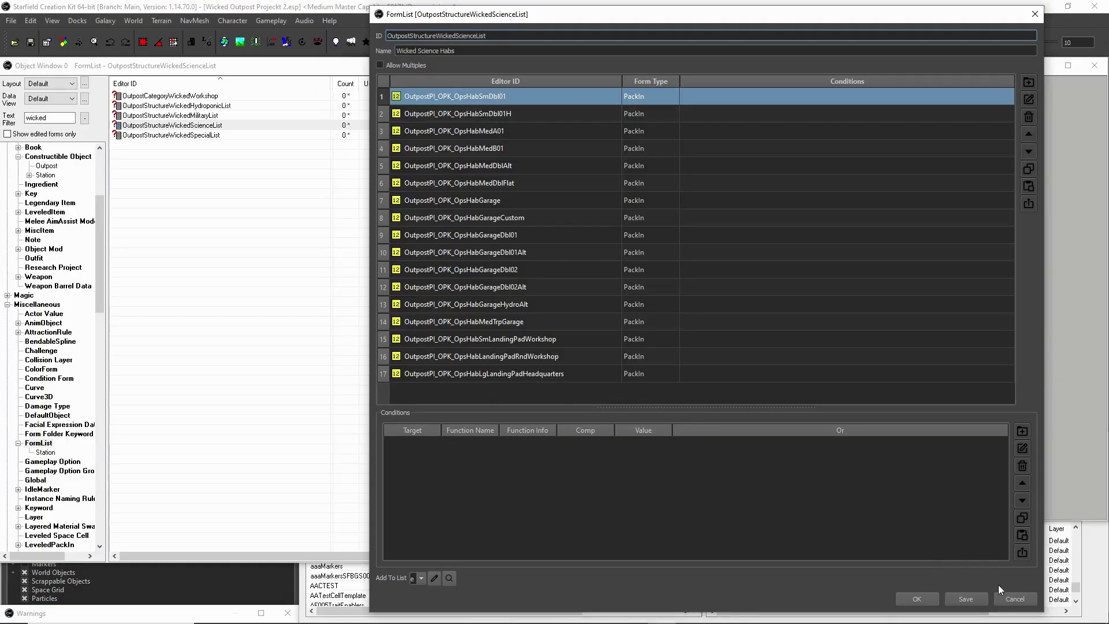
pyautogui.click(1008, 598)
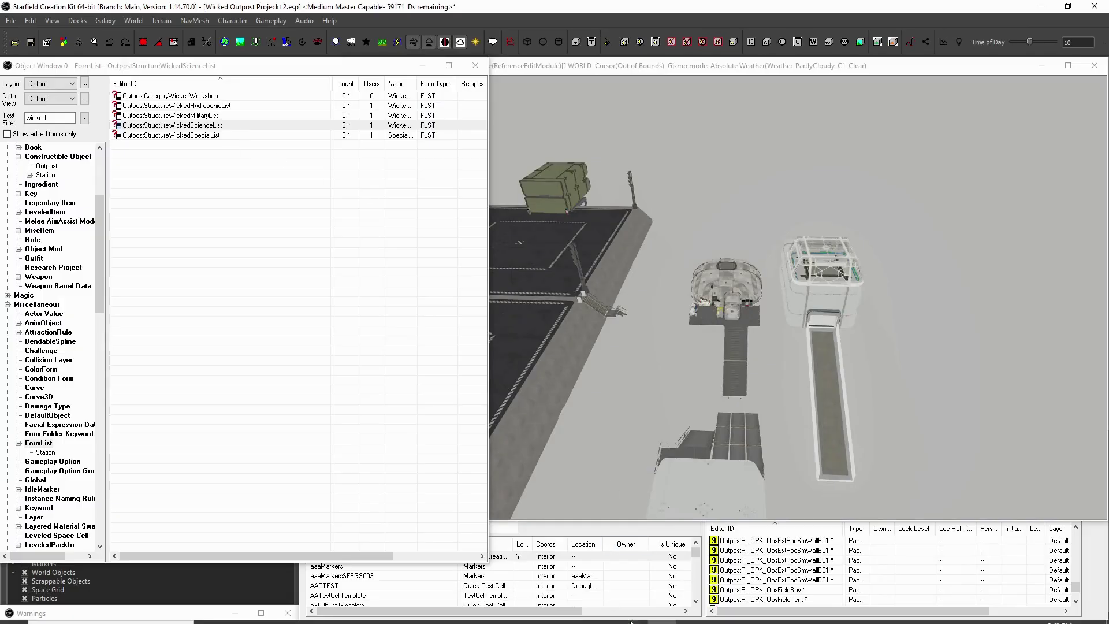
pyautogui.click(718, 613)
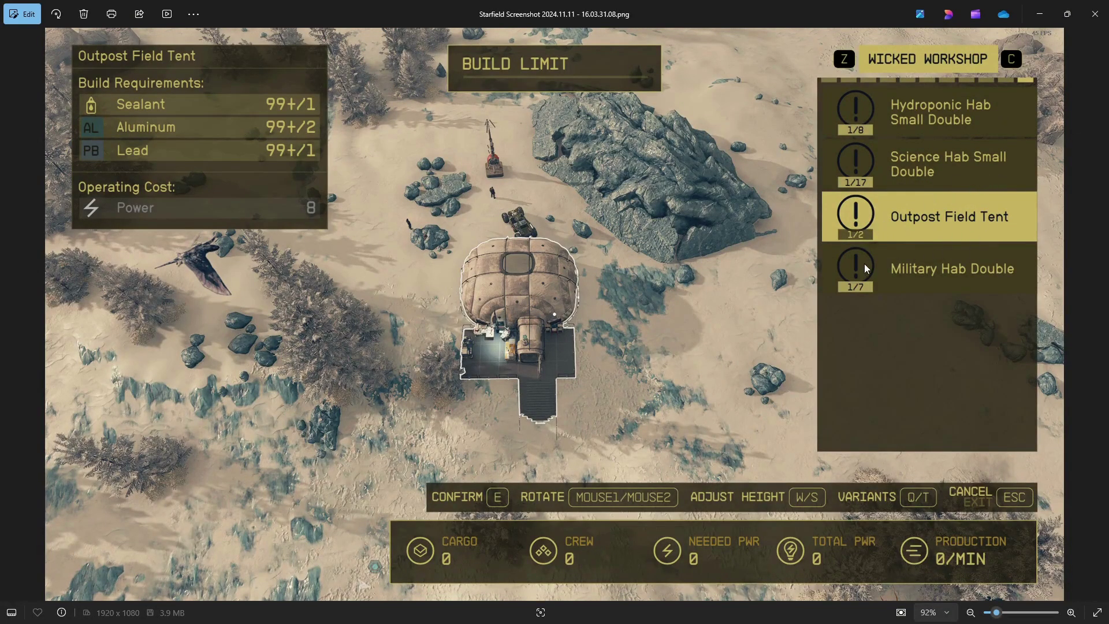
pyautogui.click(1039, 14)
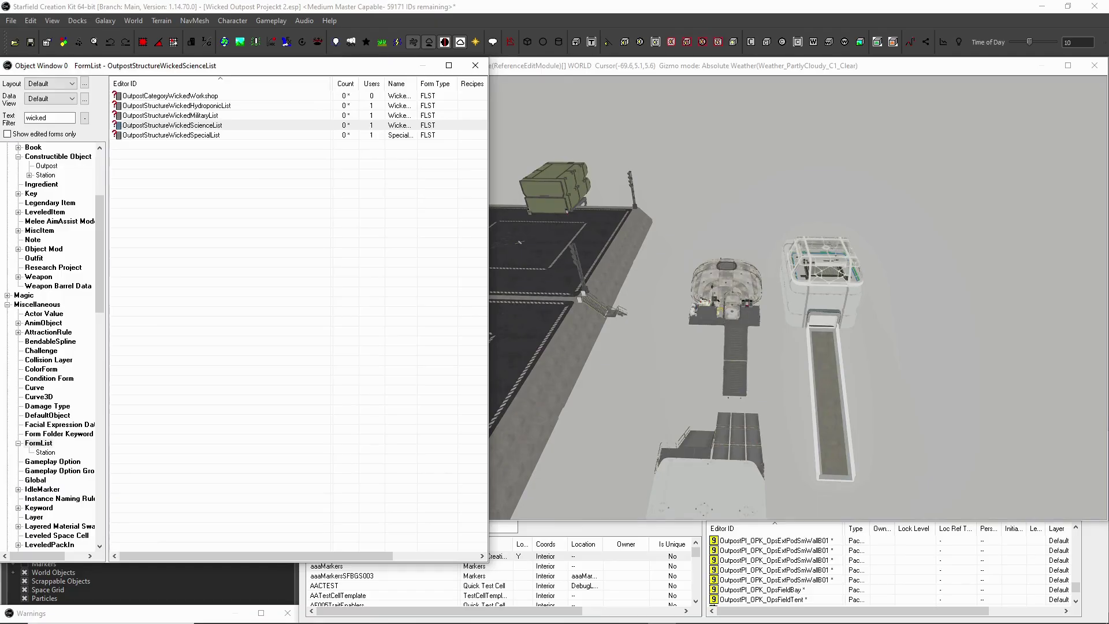
# Step: List the Constructible Object recipes and inspect co_Outpost_Structure_PI_OPK_OpsTentHabWicked, closing it unchanged
pyautogui.scroll(2, 62, 199)
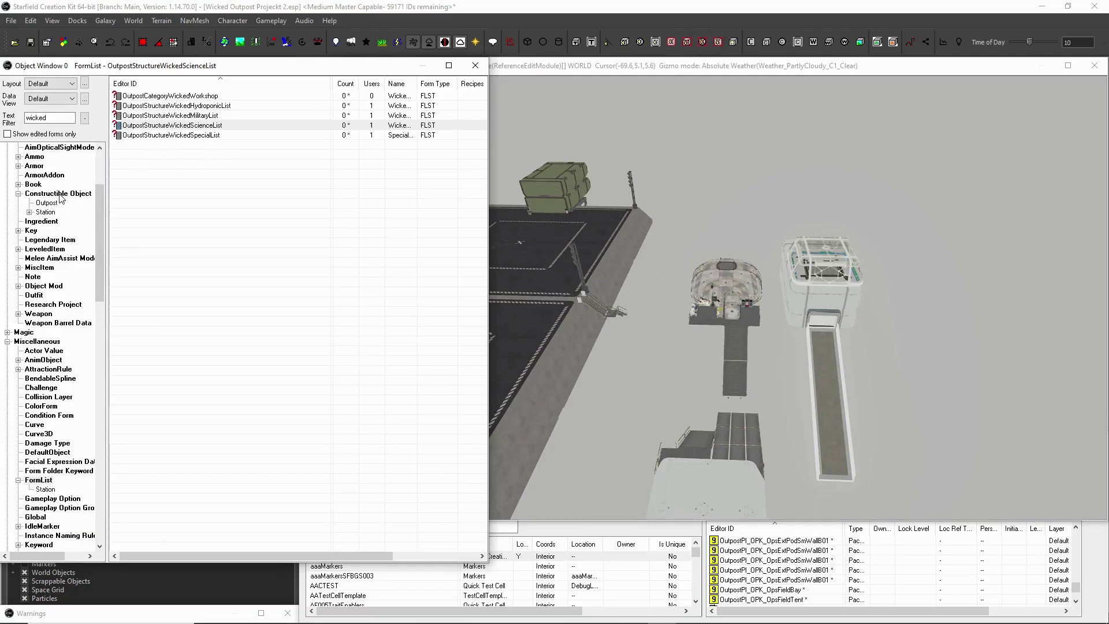
pyautogui.click(64, 202)
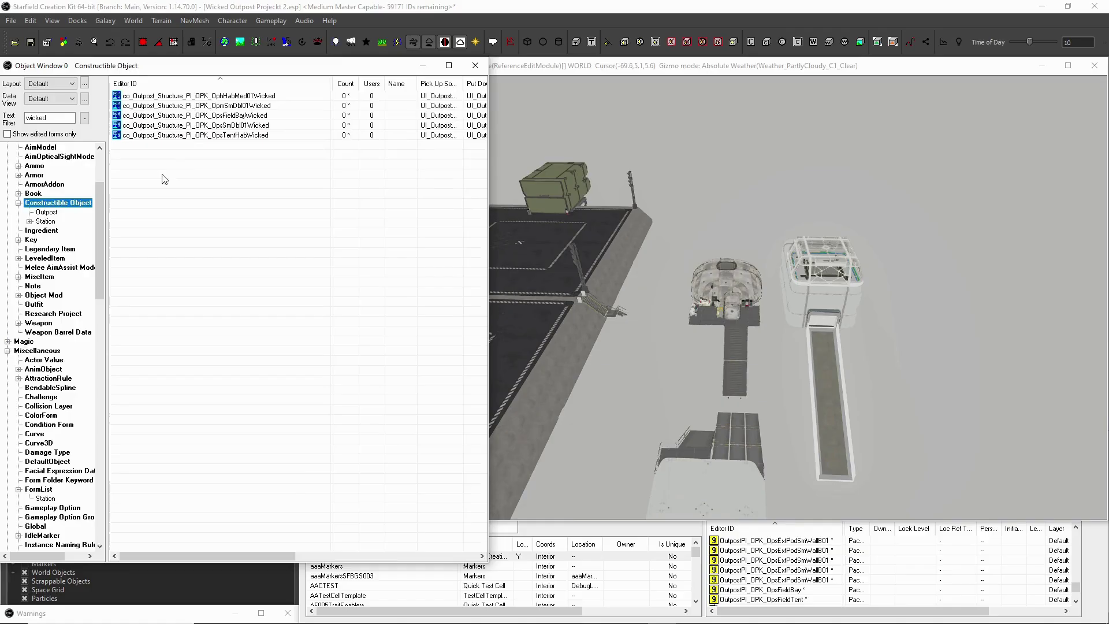
pyautogui.doubleClick(243, 136)
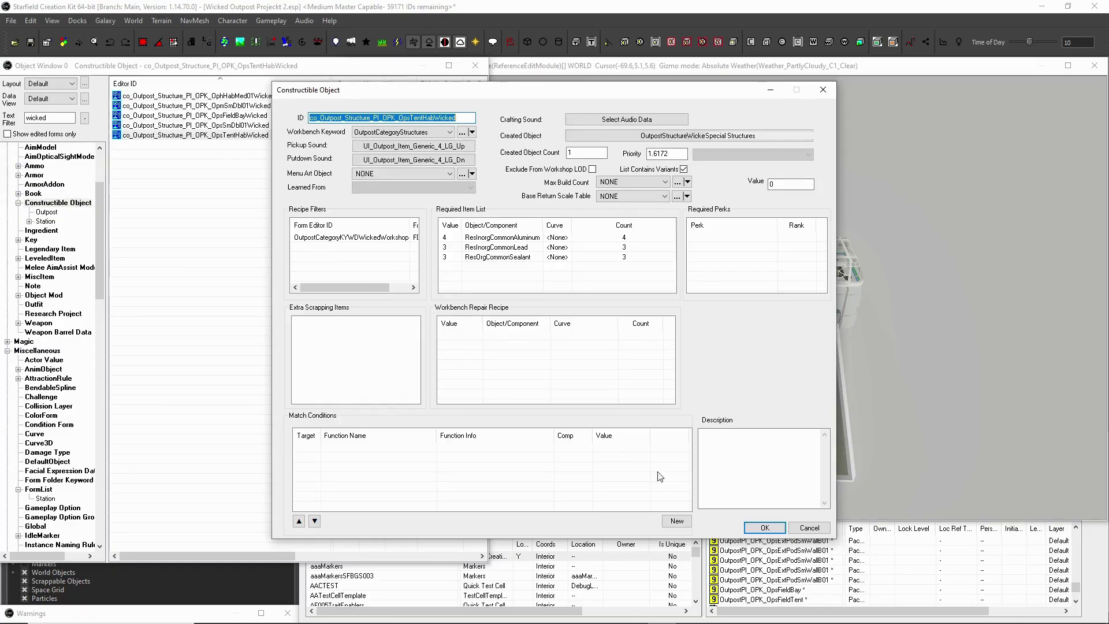
pyautogui.click(811, 528)
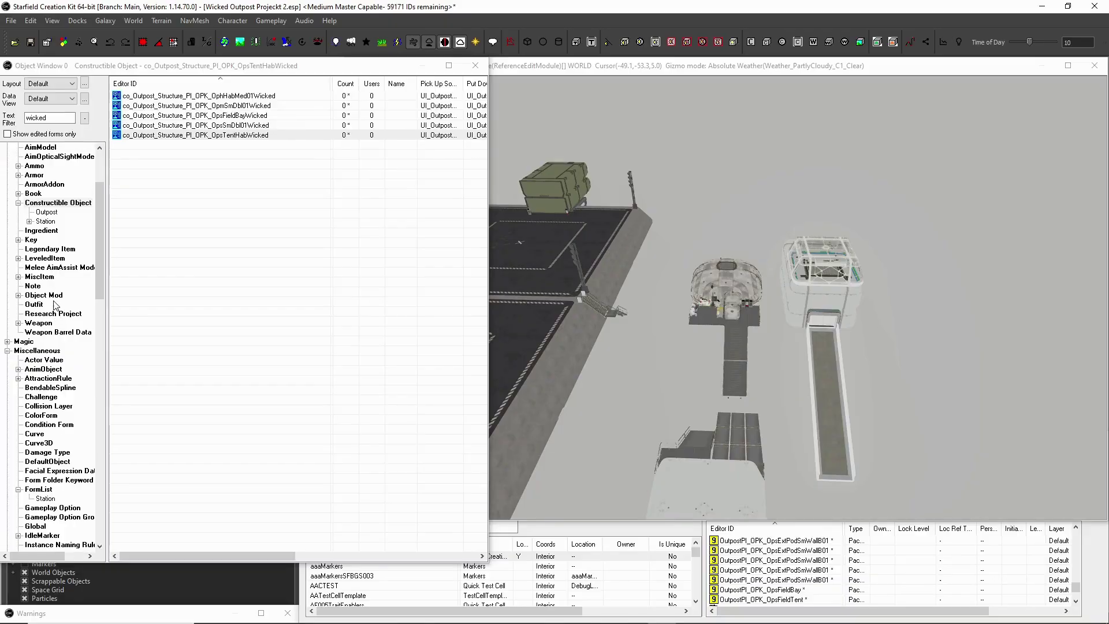
# Step: Show the OutpostCategoryKYWDWickedWorkshop keyword in the Keyword list
pyautogui.scroll(2, 53, 294)
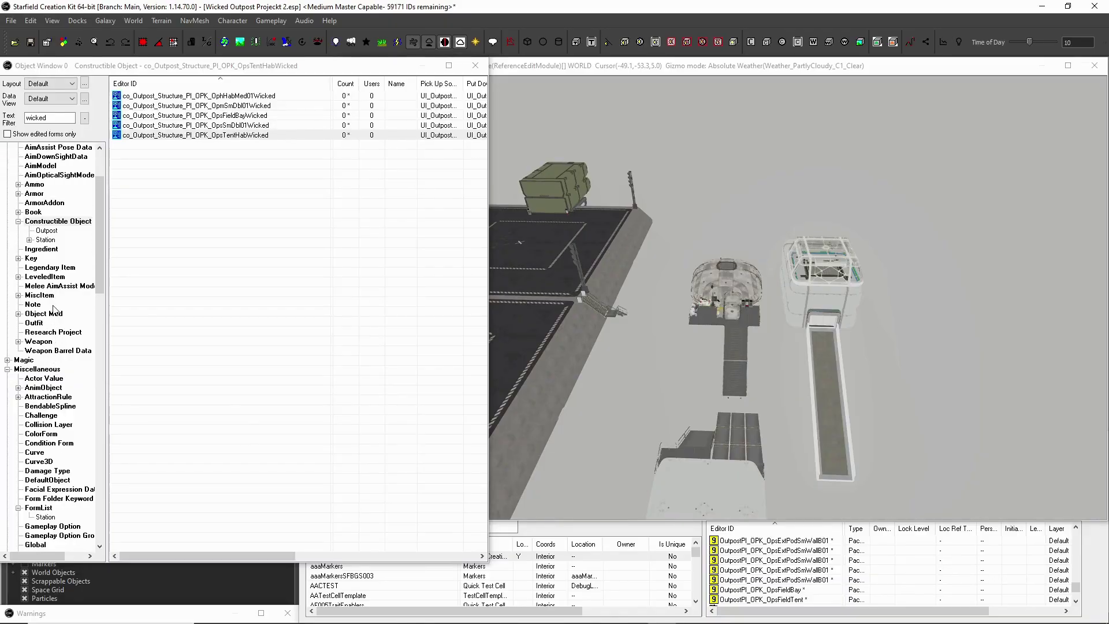
pyautogui.scroll(-4, 53, 312)
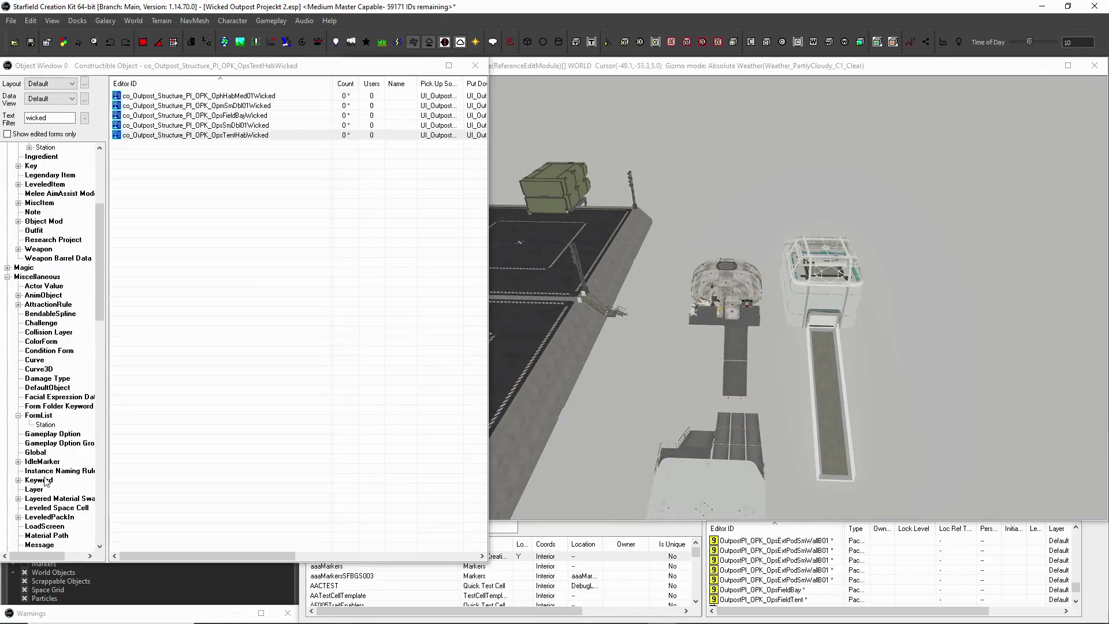
pyautogui.click(45, 481)
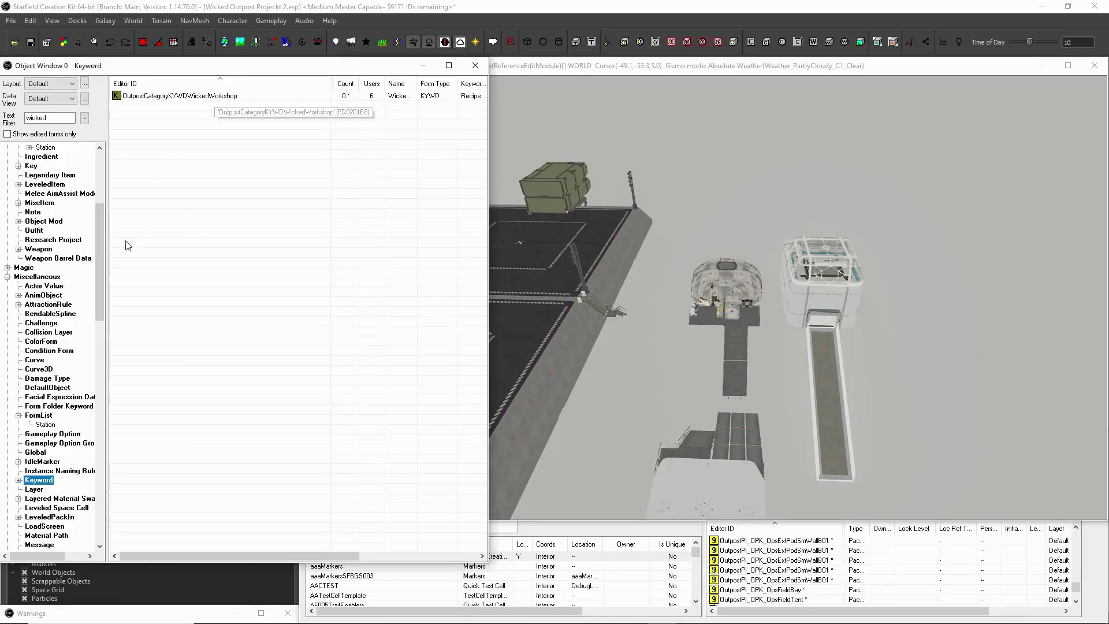
# Step: Filter the form lists by 'out*recipe' and open OutpostRecipeCategories
pyautogui.scroll(3, 52, 280)
pyautogui.scroll(2, 52, 277)
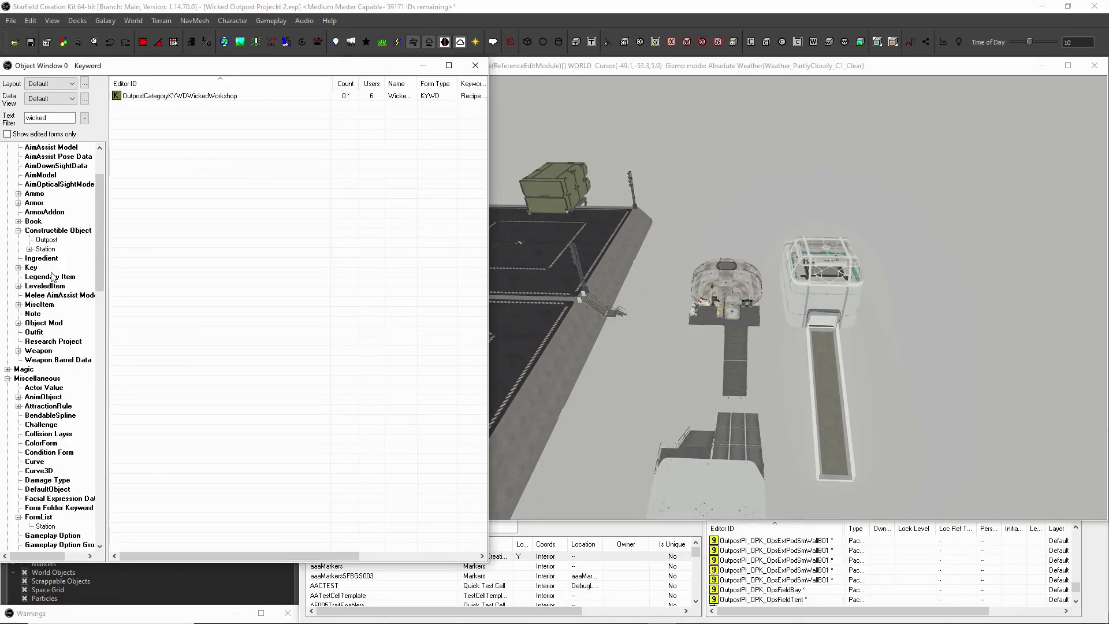
pyautogui.scroll(-4, 46, 347)
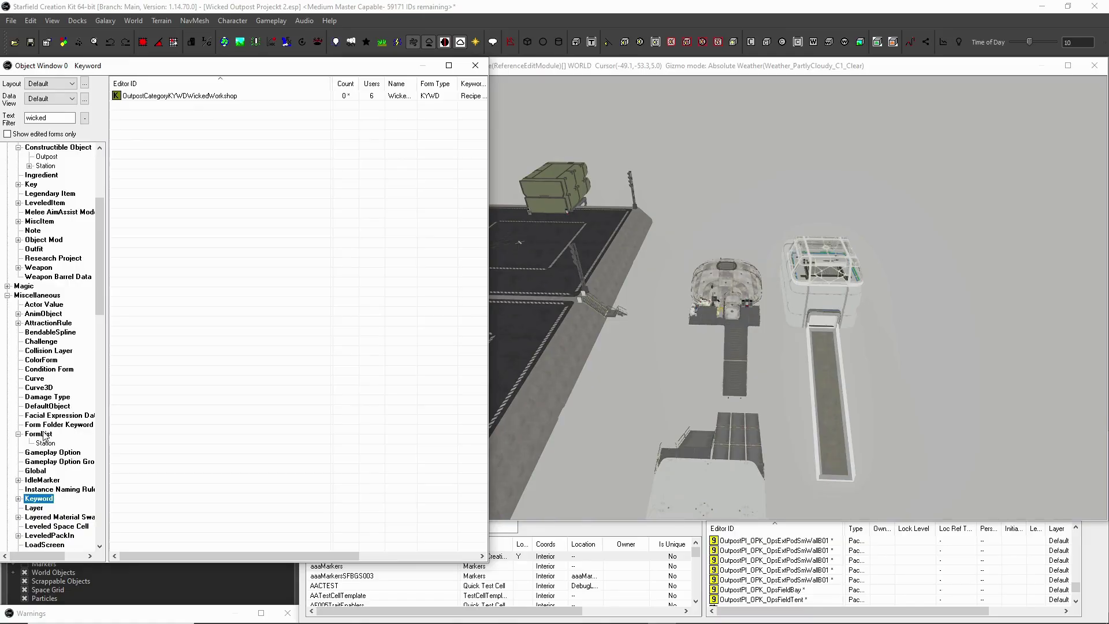
pyautogui.click(39, 433)
pyautogui.moveTo(55, 118); pyautogui.dragTo(22, 118)
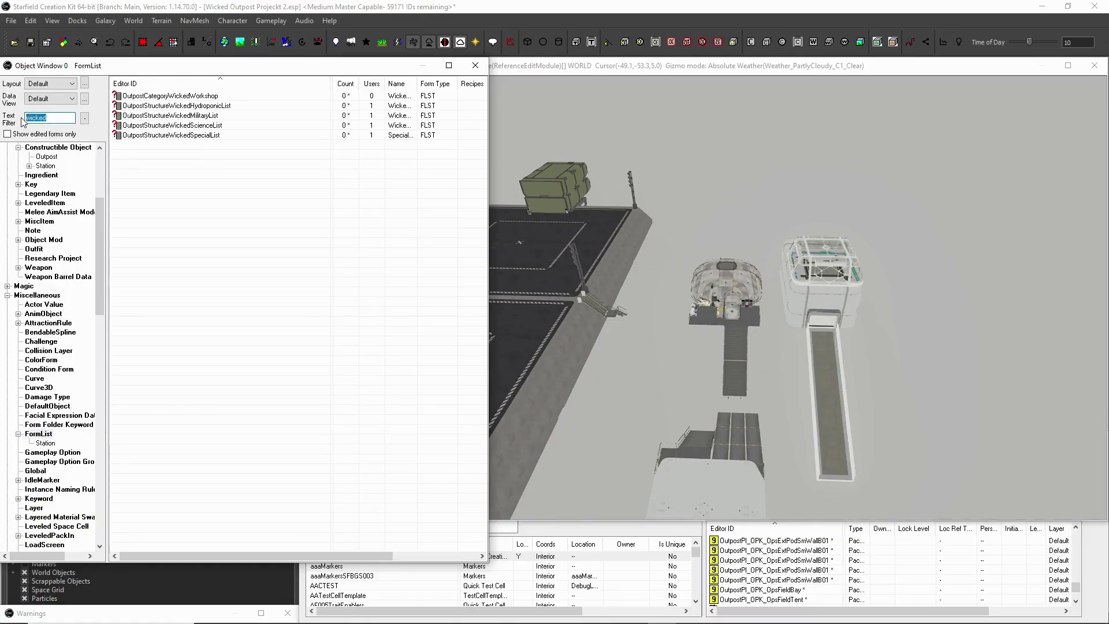
pyautogui.write('recipe')
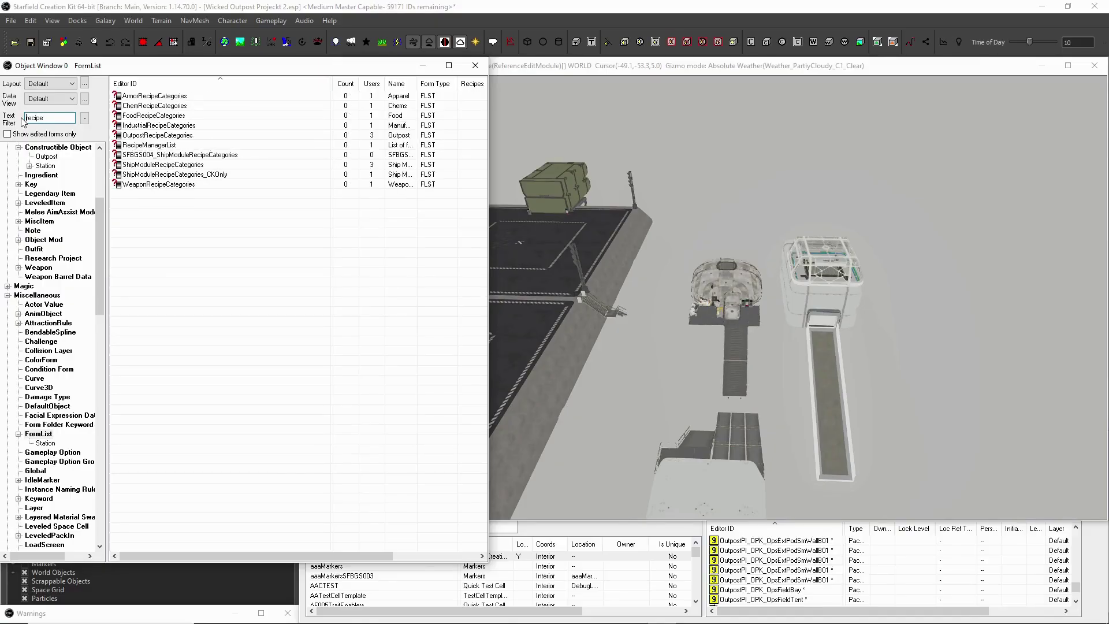
pyautogui.write('out*')
pyautogui.doubleClick(157, 96)
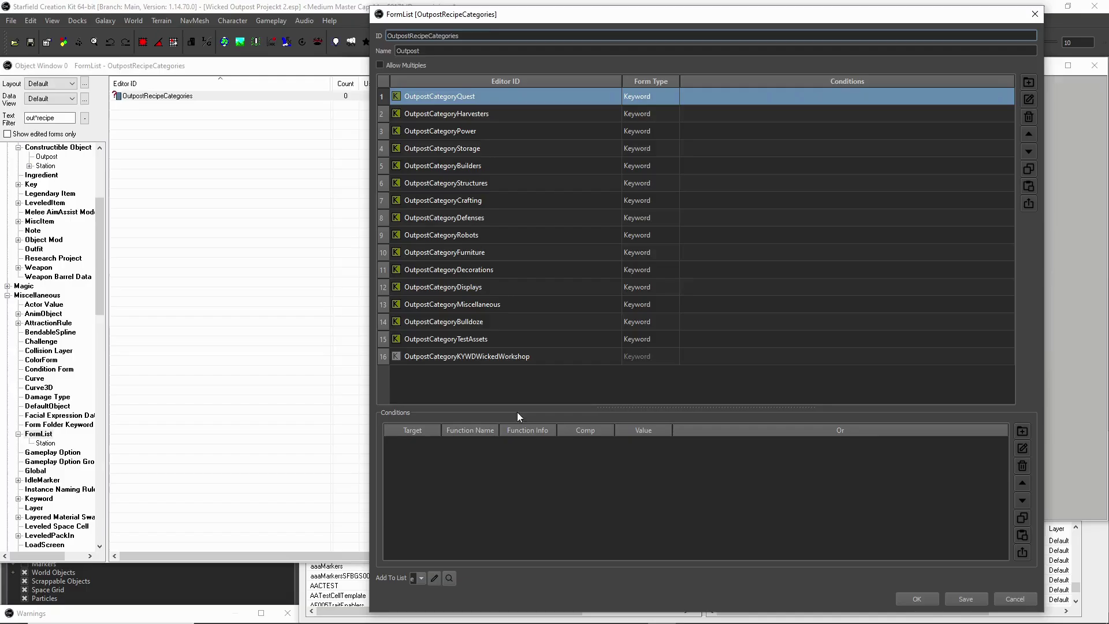
# Step: Close OutpostRecipeCategories and set the Text Filter back to 'wicked'
pyautogui.click(1016, 600)
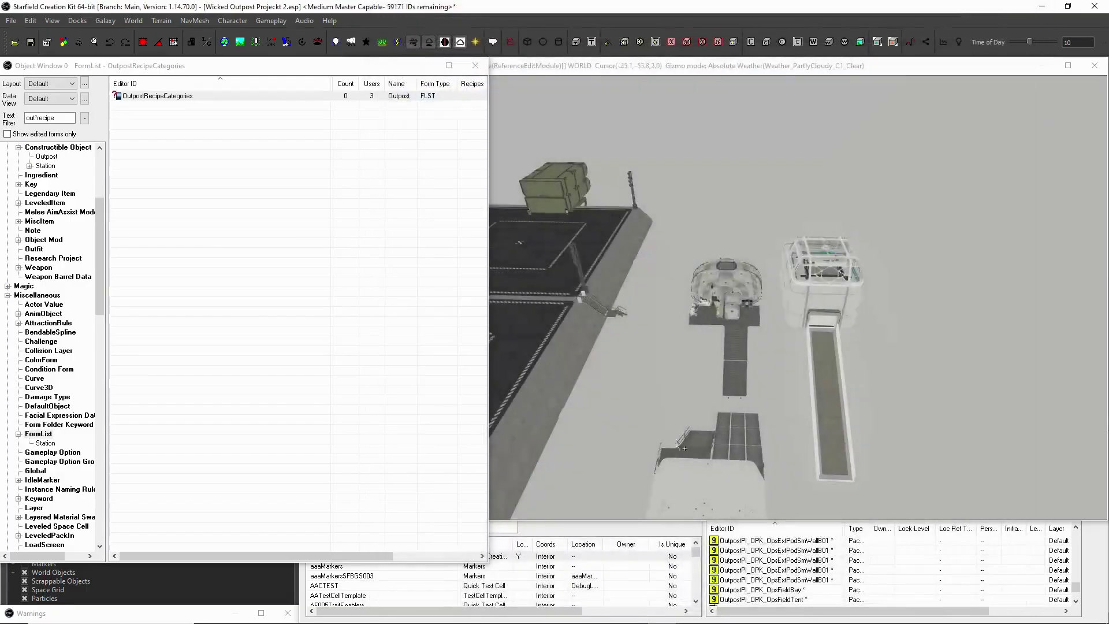
pyautogui.scroll(-1, 78, 330)
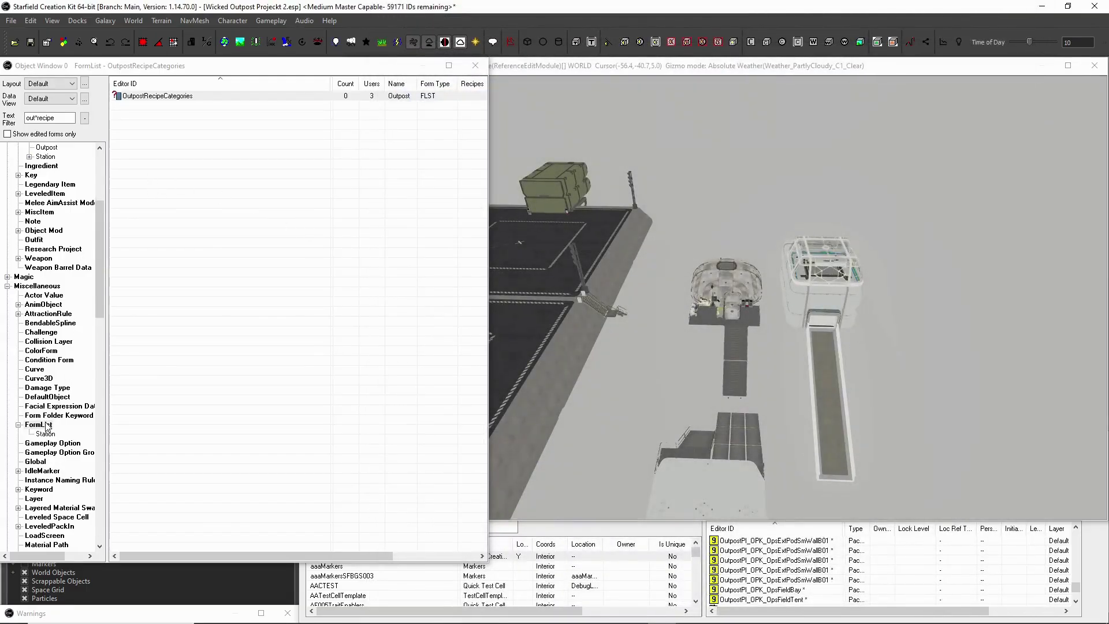
pyautogui.doubleClick(49, 118)
pyautogui.write('w')
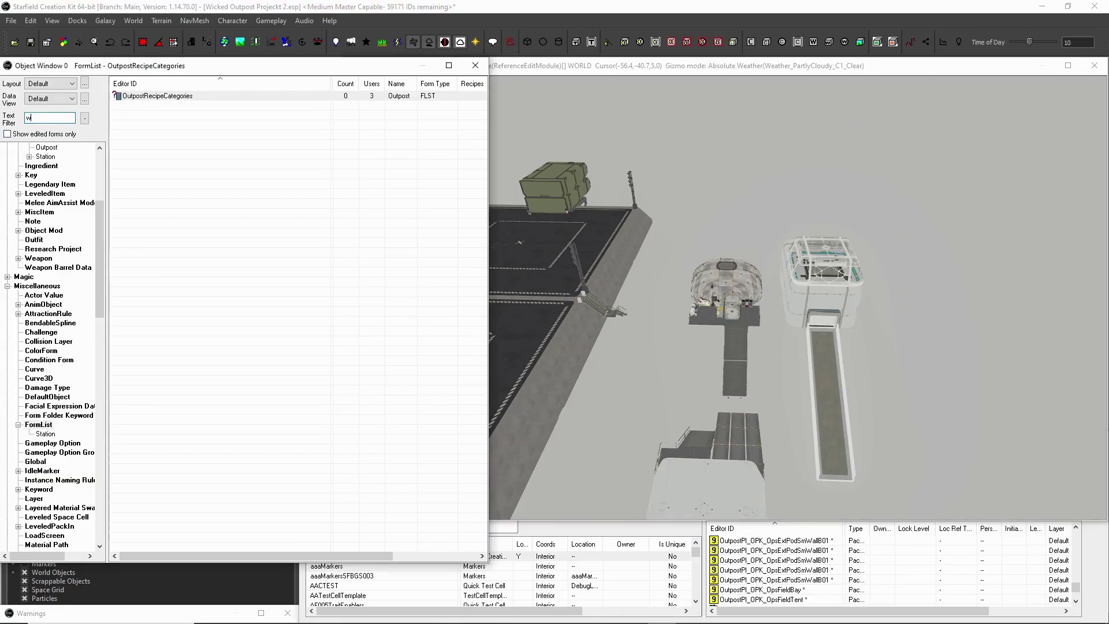
pyautogui.write('icked')
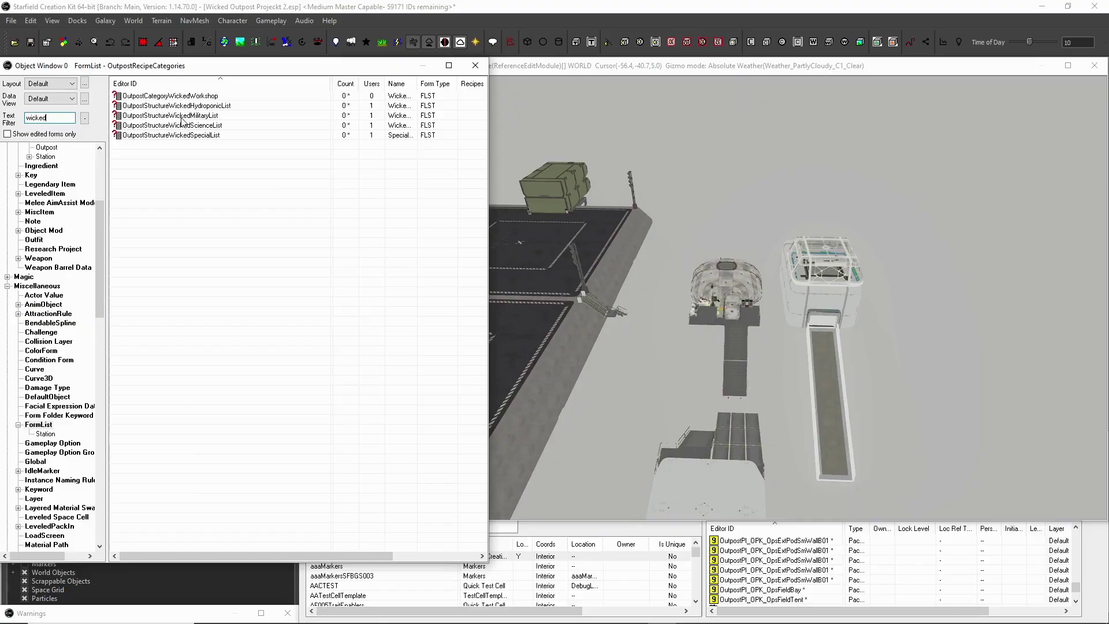
# Step: Open OutpostCategoryWickedWorkshop, check its Add To List dropdown, and close it unchanged
pyautogui.click(187, 97)
pyautogui.doubleClick(186, 96)
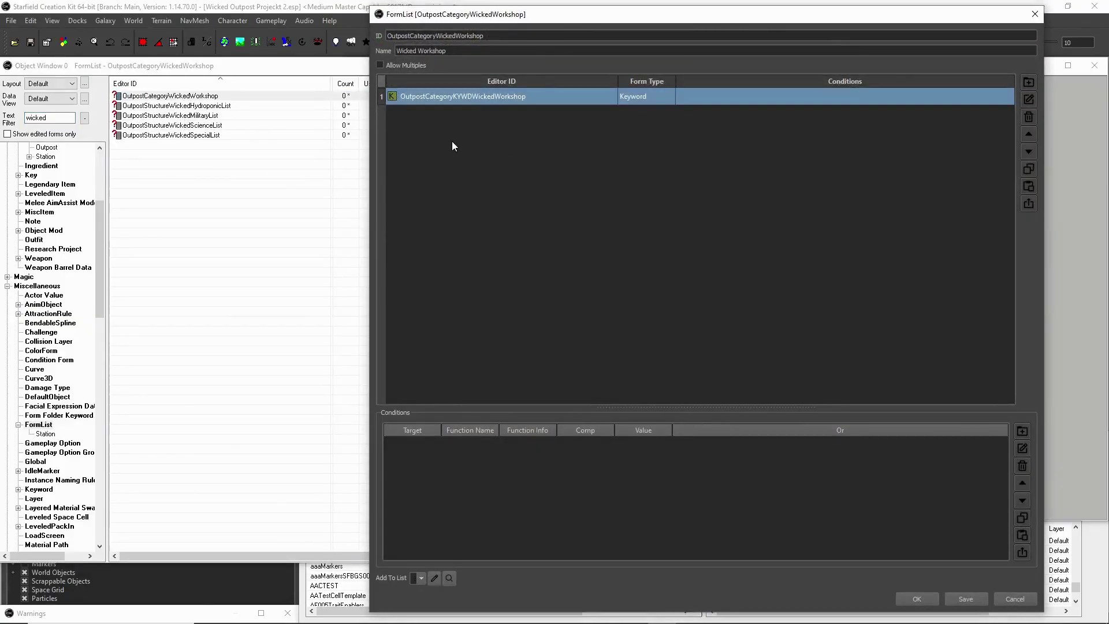
pyautogui.click(1010, 598)
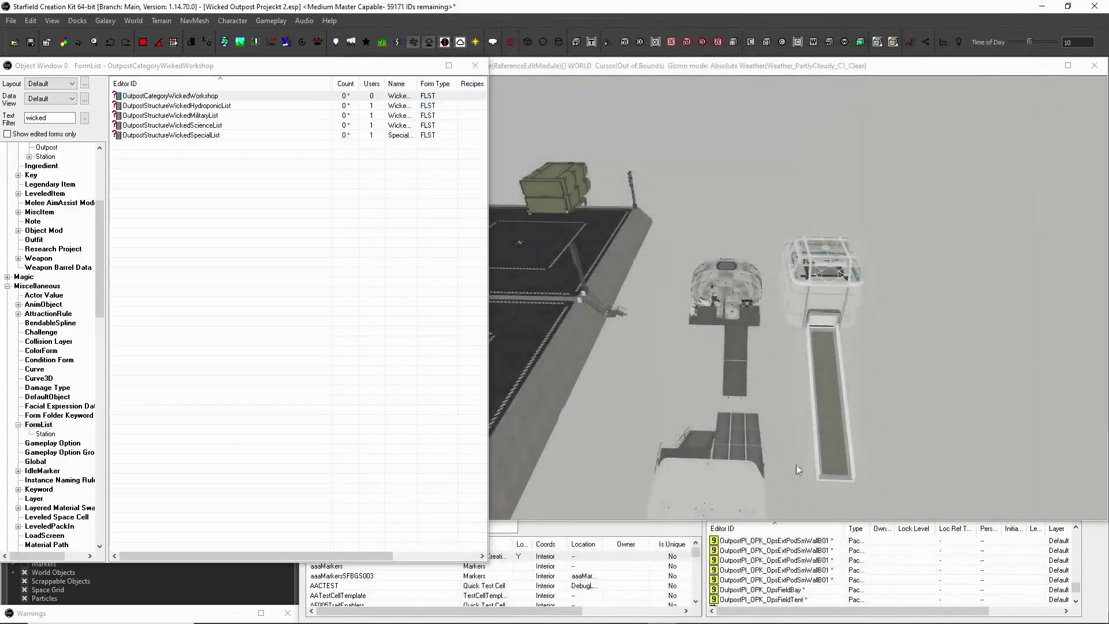
pyautogui.doubleClick(193, 96)
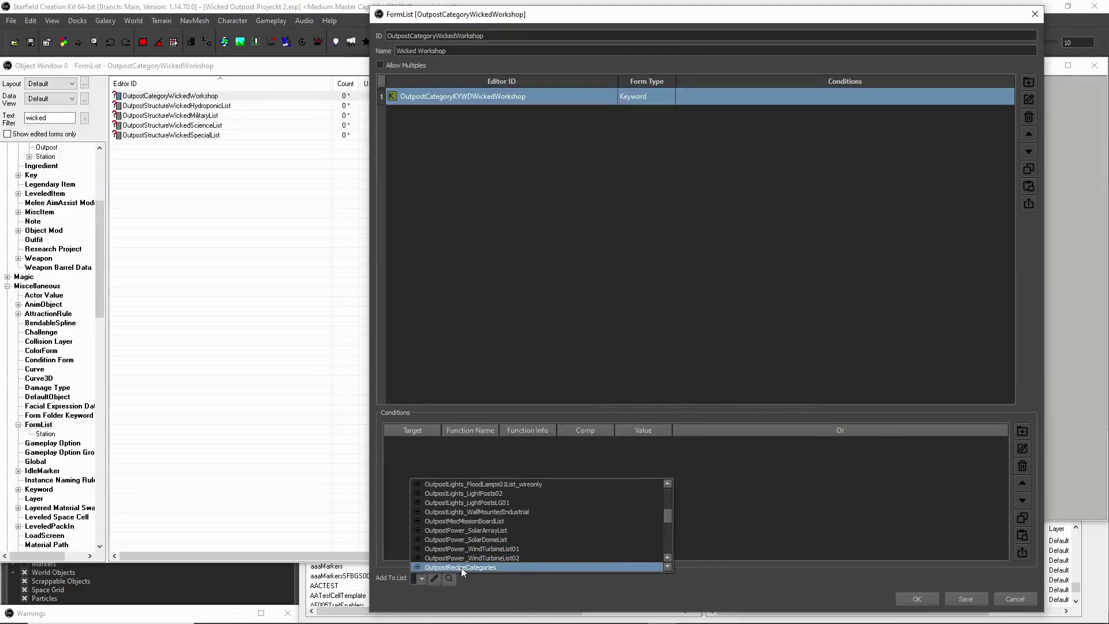
pyautogui.click(461, 567)
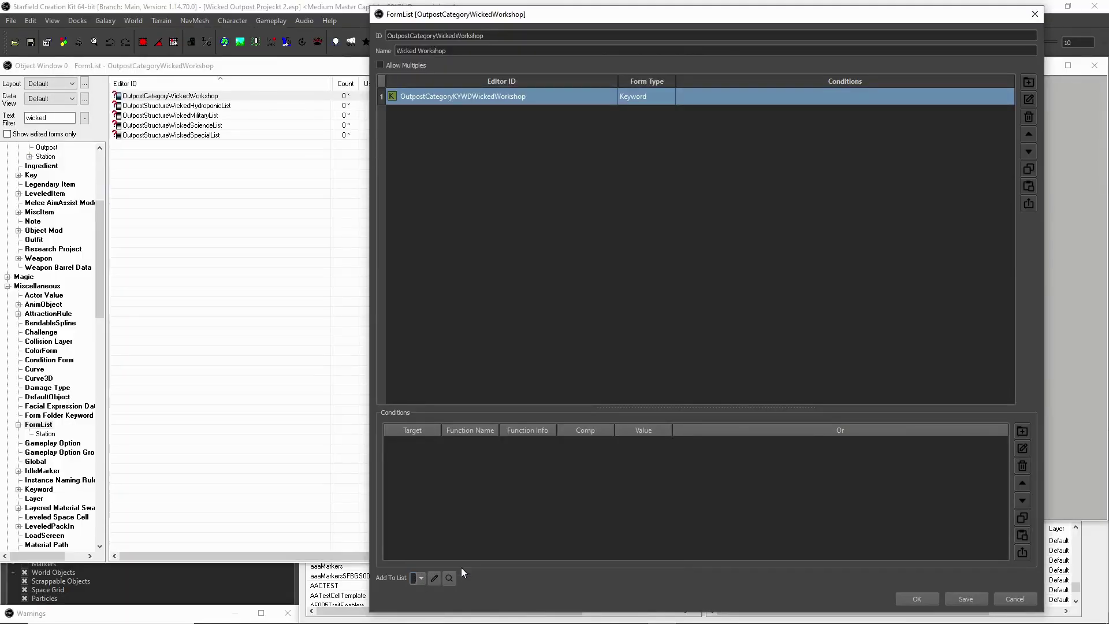
pyautogui.click(1010, 599)
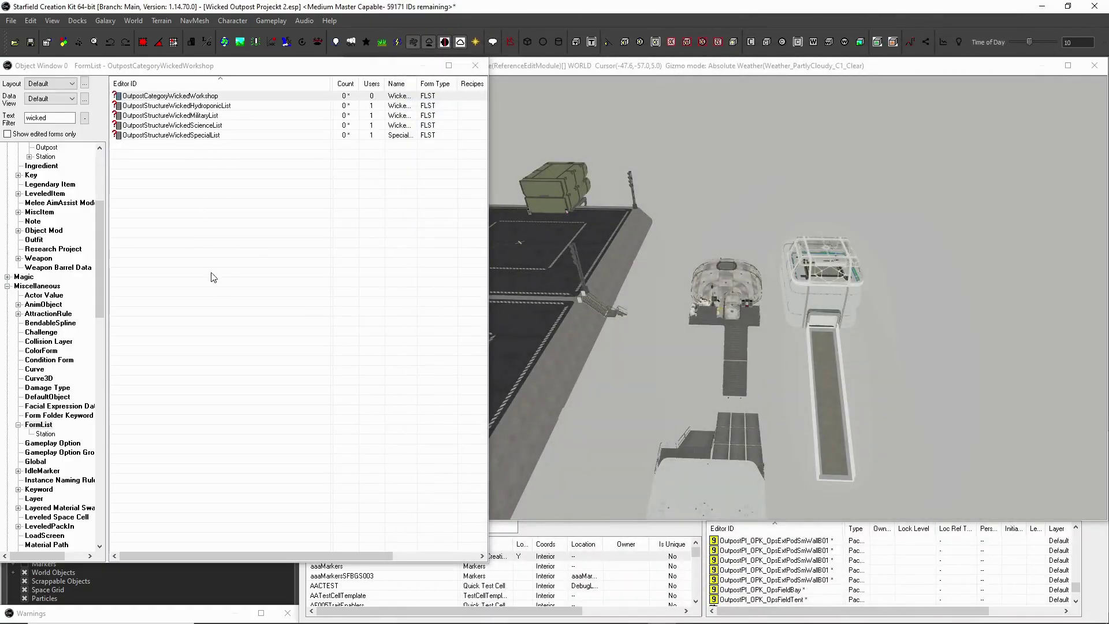
# Step: Minimize the Creation Kit, close Starfield's console, and bring up the hand scanner
pyautogui.click(1042, 6)
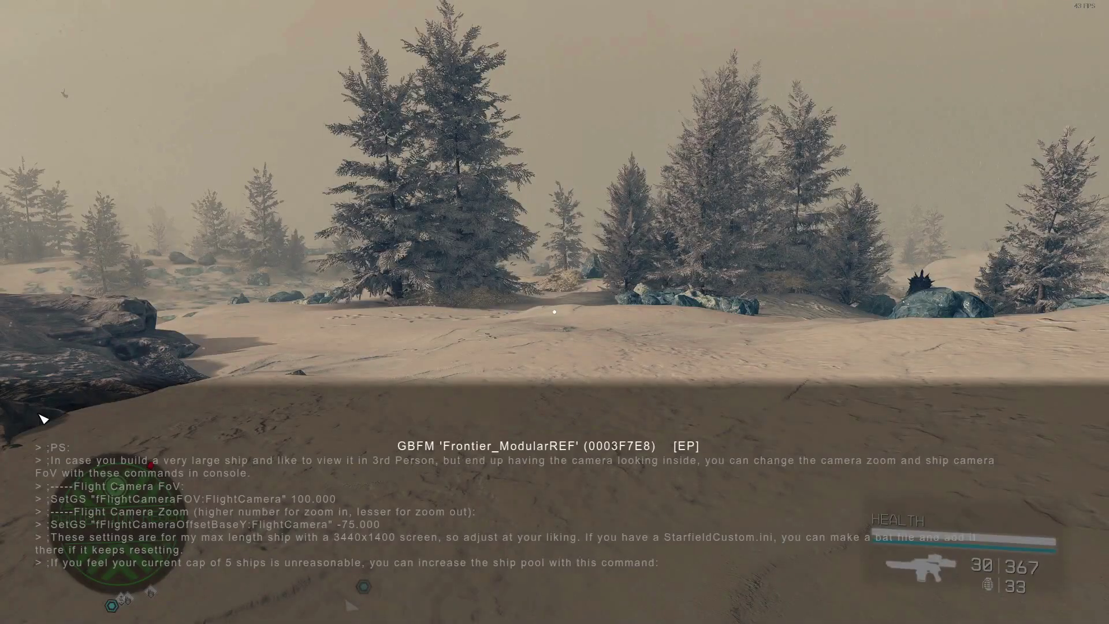
pyautogui.press('`')
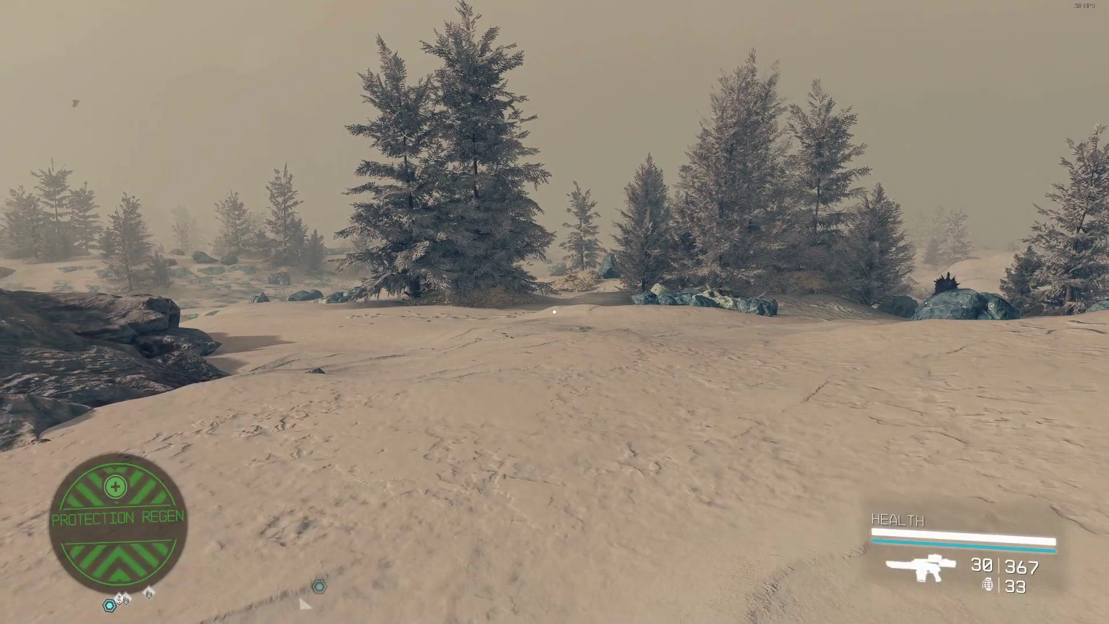
pyautogui.press('f')
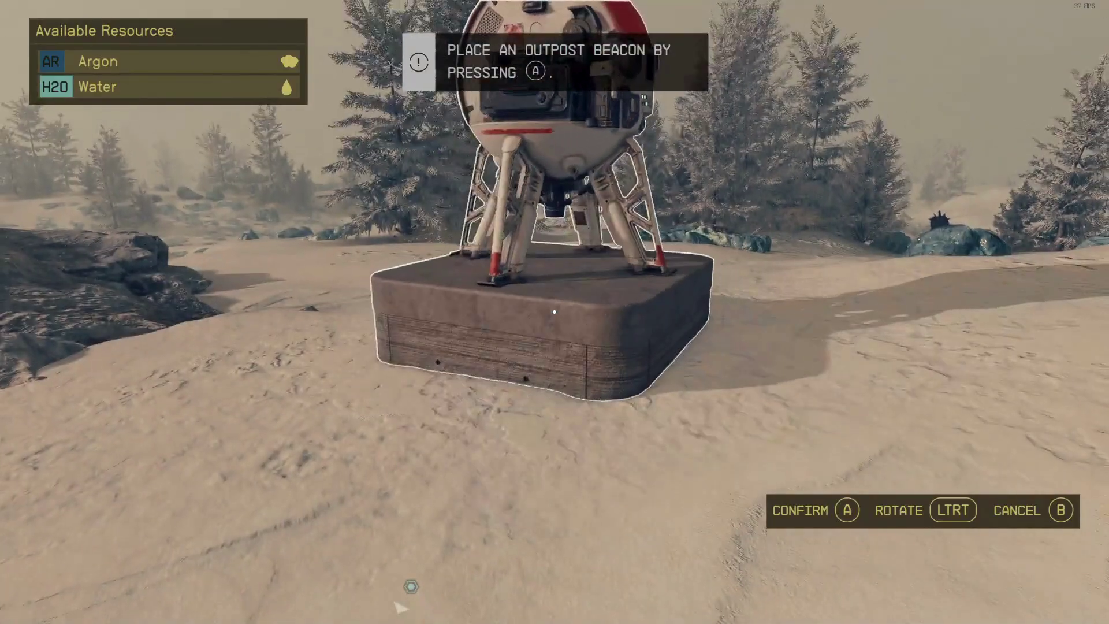
# Step: Place the outpost beacon and dismiss the build-mode tutorial tips
pyautogui.press('e')
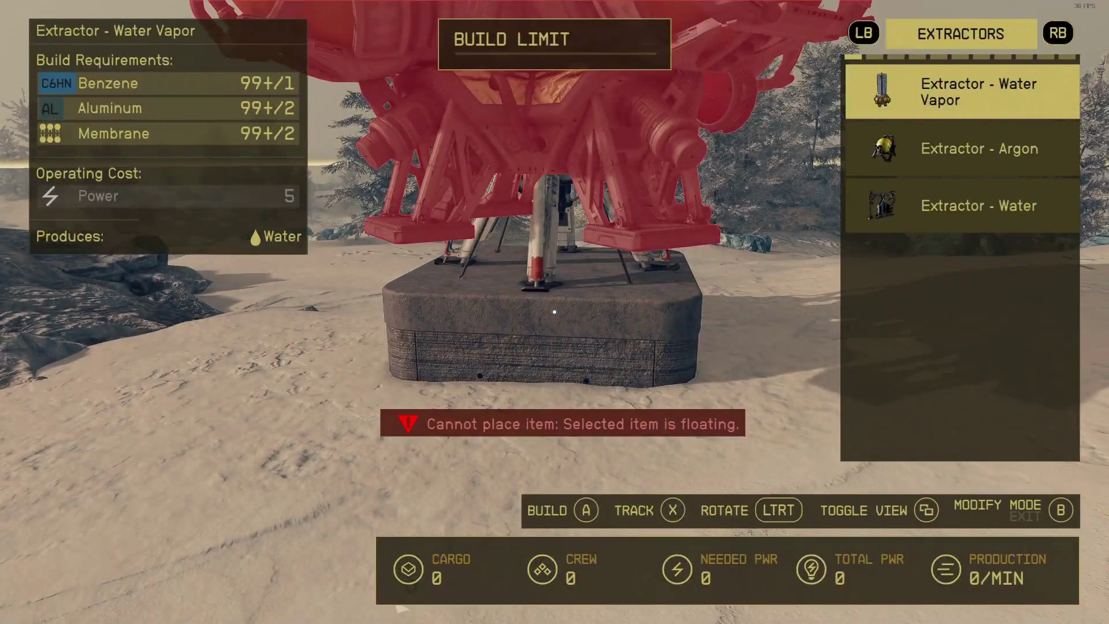
pyautogui.press('e')
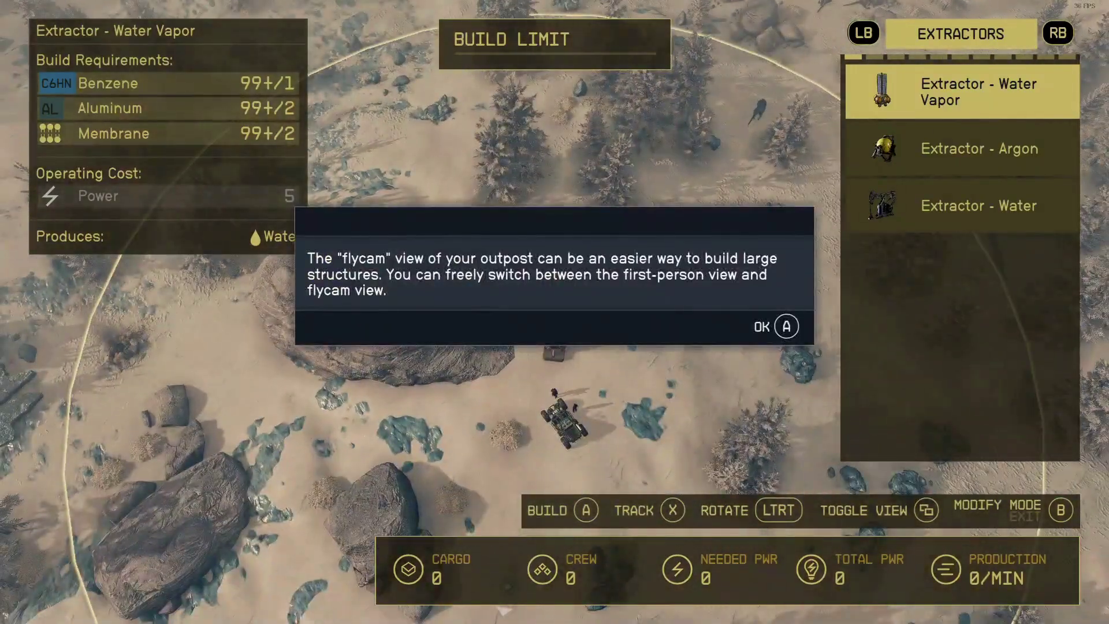
pyautogui.press('e')
pyautogui.press('w')
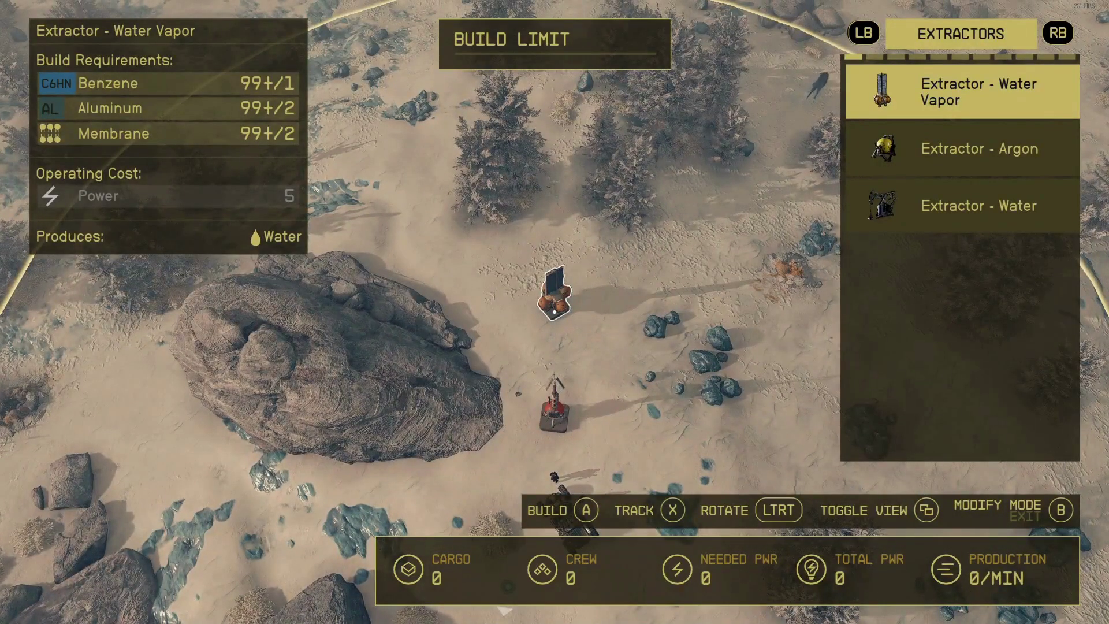
# Step: Browse the Structures build category, from Gold Tent with Foundation through Military Hab
pyautogui.press('e')
pyautogui.press('e')
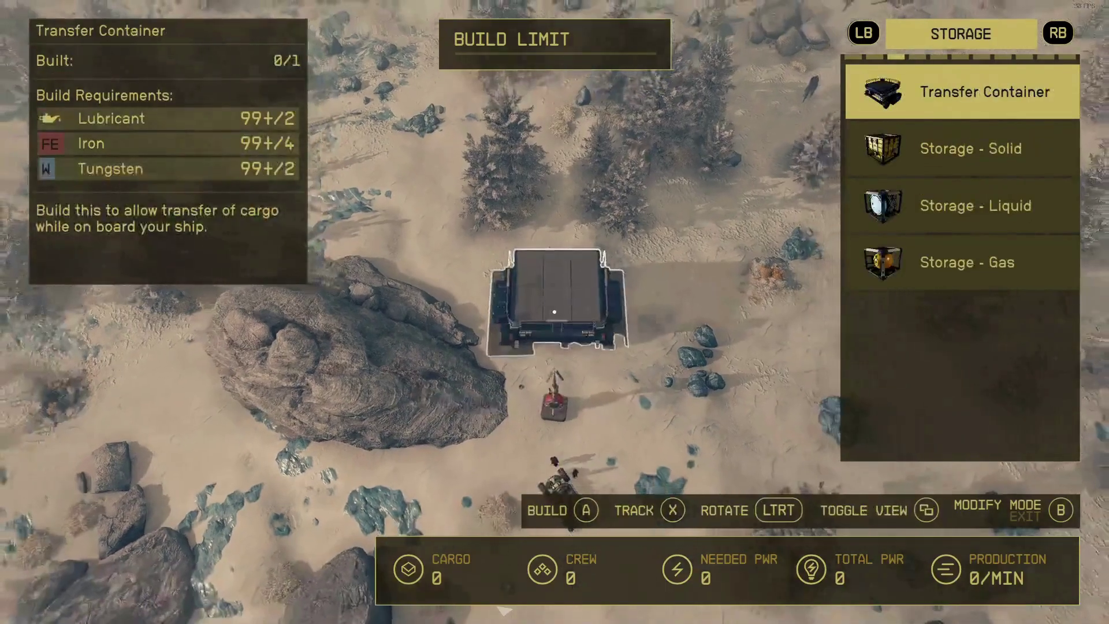
pyautogui.press('e')
pyautogui.press('Down')
pyautogui.press('Down')
pyautogui.press('Down')
pyautogui.press('Down')
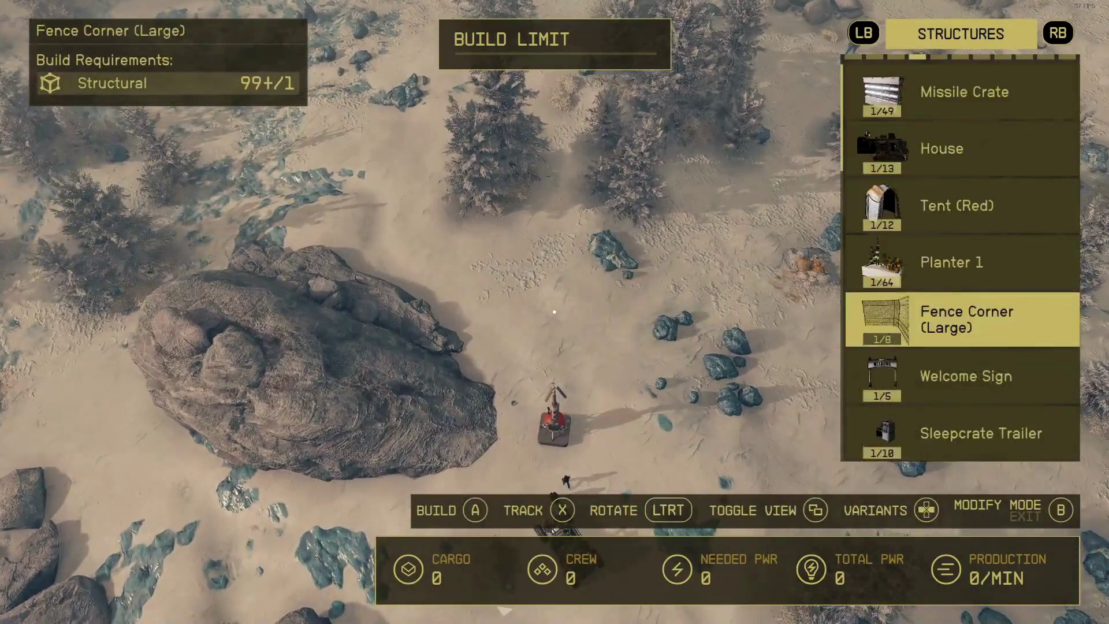
pyautogui.press('Down')
pyautogui.press('Down')
pyautogui.press('Down')
pyautogui.press('Down')
pyautogui.press('Down')
pyautogui.press('Down')
pyautogui.press('Down')
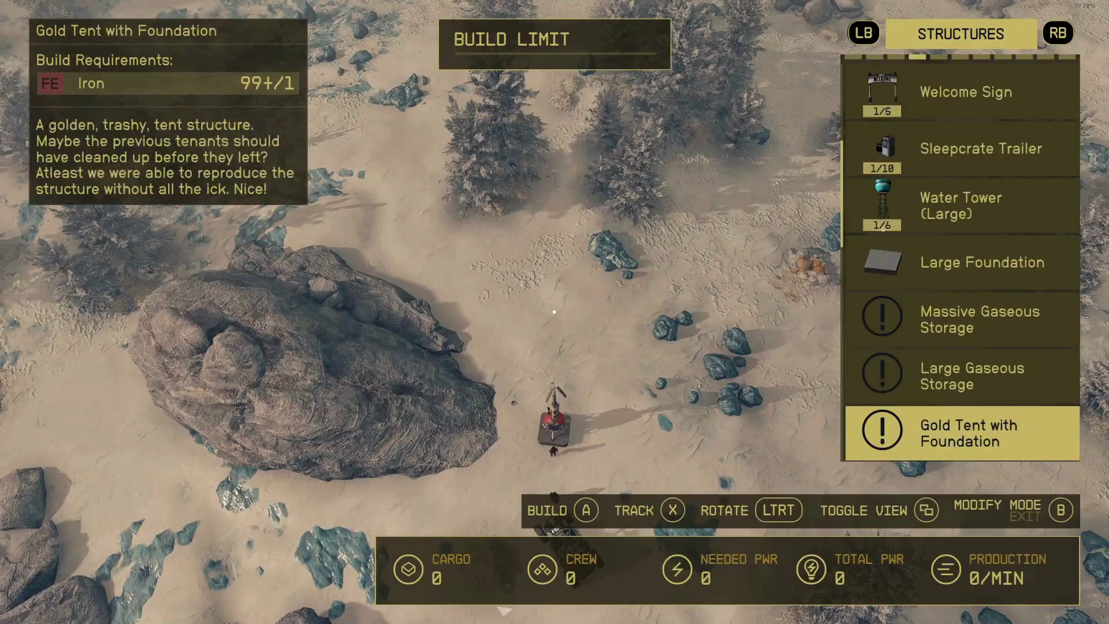
pyautogui.press('Down')
pyautogui.press('Down')
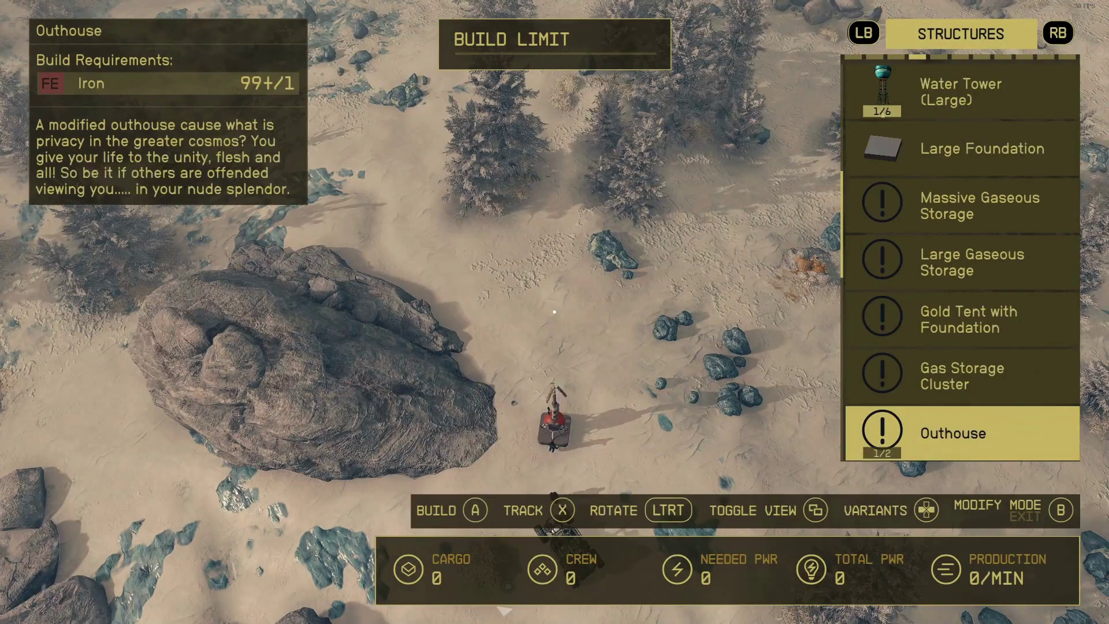
pyautogui.press('Down')
pyautogui.press('Down')
pyautogui.press('Down')
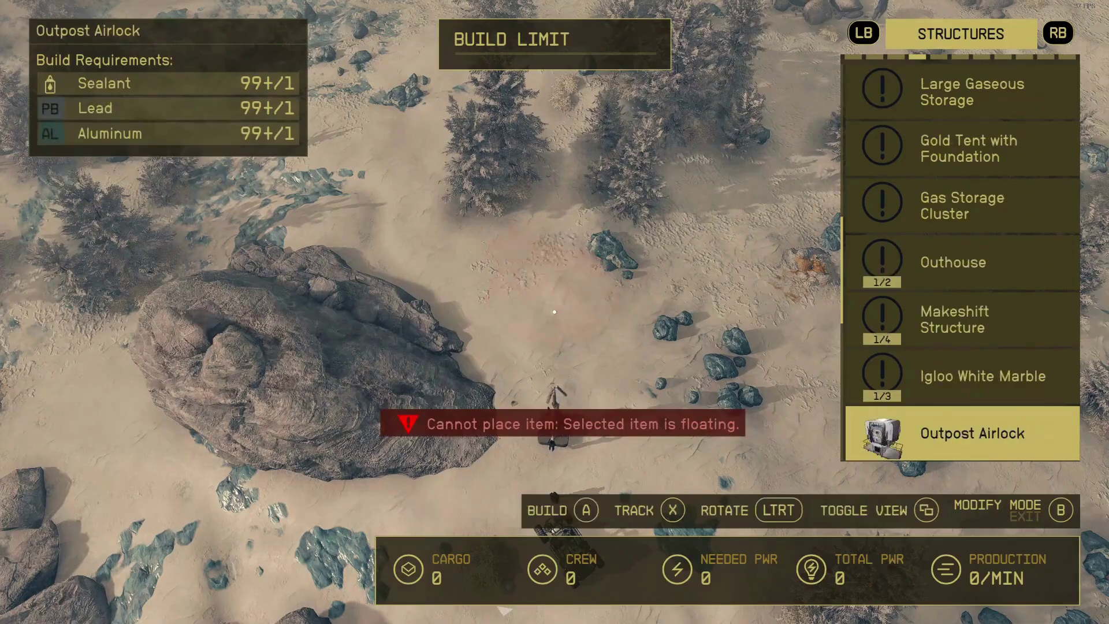
pyautogui.press('Down')
pyautogui.press('Down')
pyautogui.press('Down')
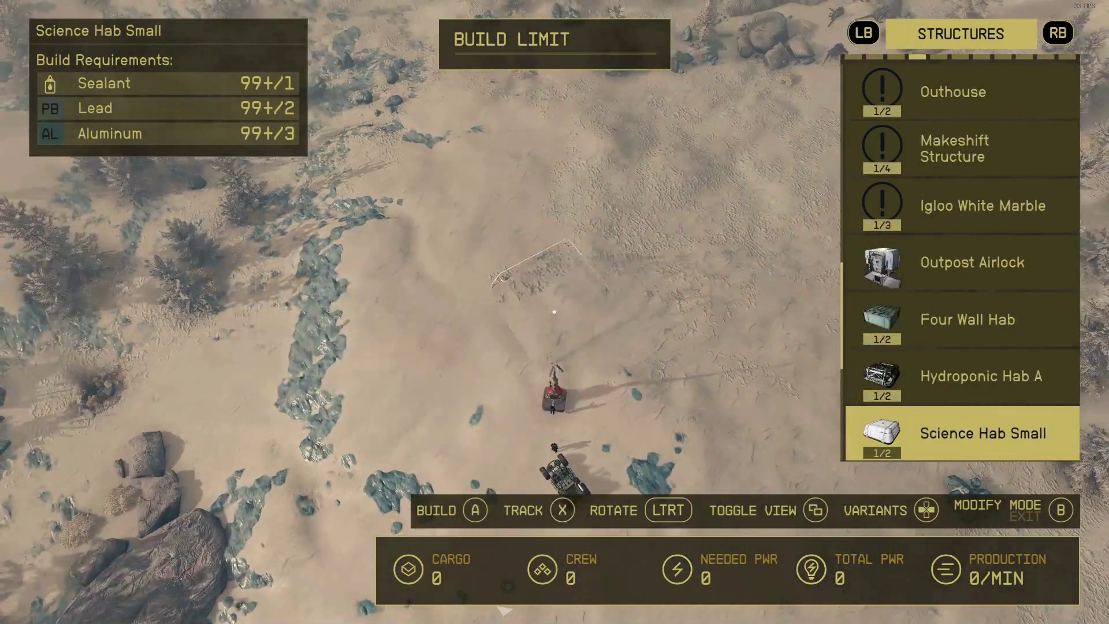
pyautogui.press('Down')
pyautogui.press('Down')
pyautogui.press('Up')
pyautogui.press('Up')
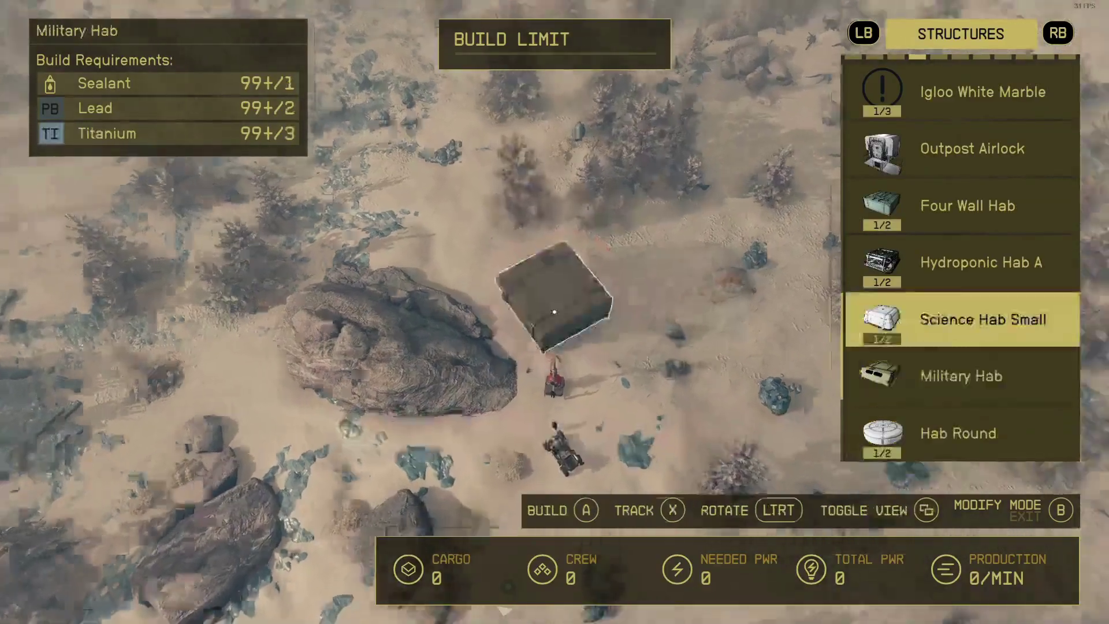
pyautogui.press('Up')
pyautogui.press('Down')
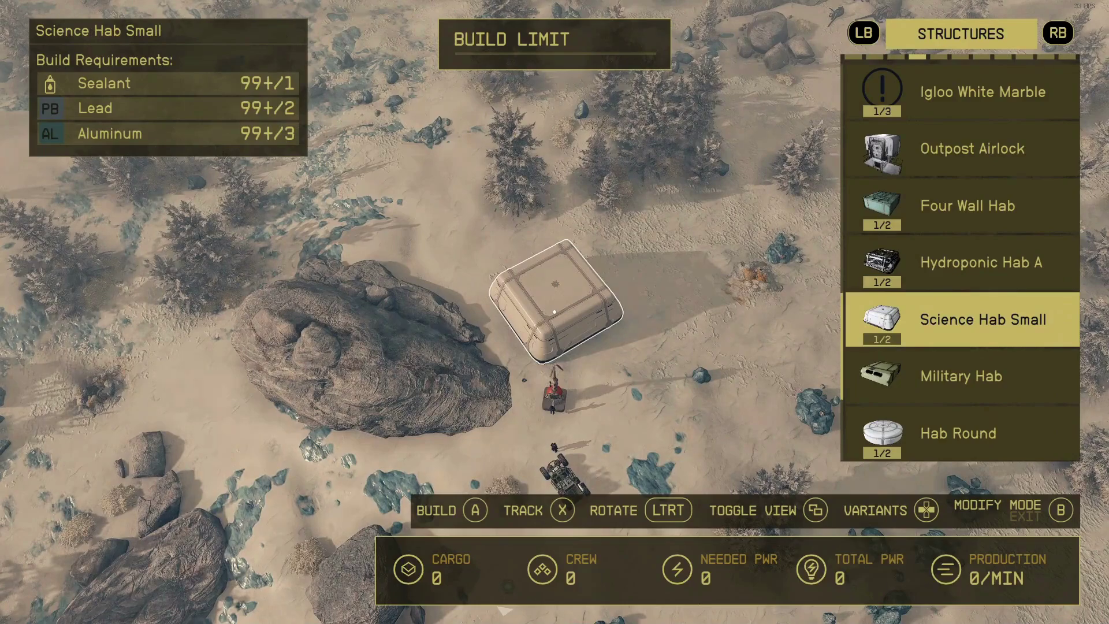
# Step: Switch to the Wicked Workshop category and select the Outpost Field Tent
pyautogui.press('q')
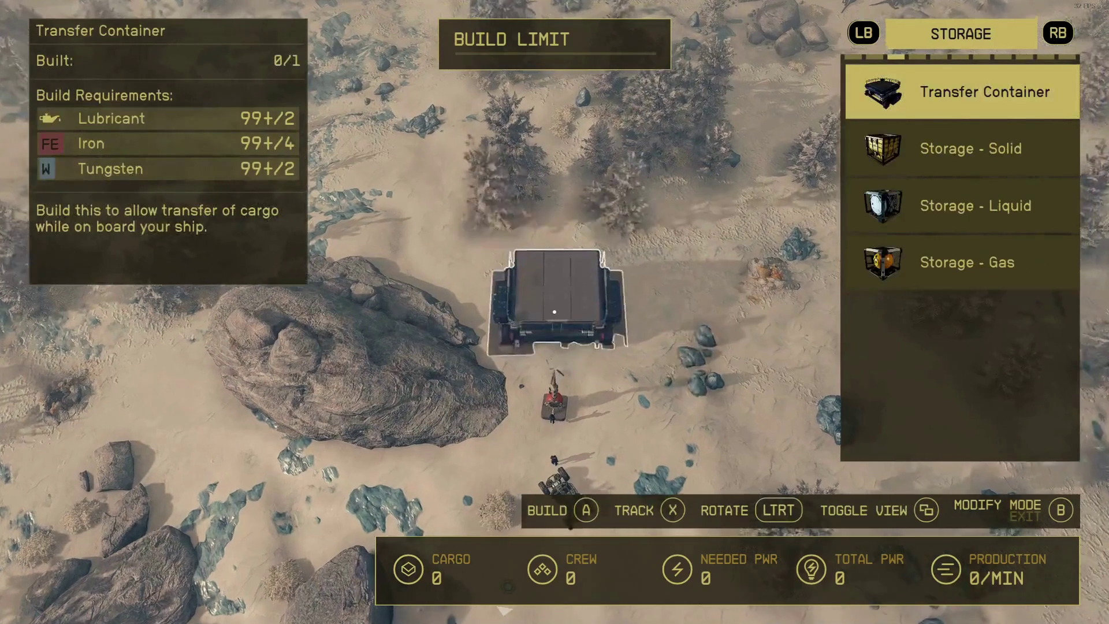
pyautogui.press('q')
pyautogui.press('q')
pyautogui.press('q')
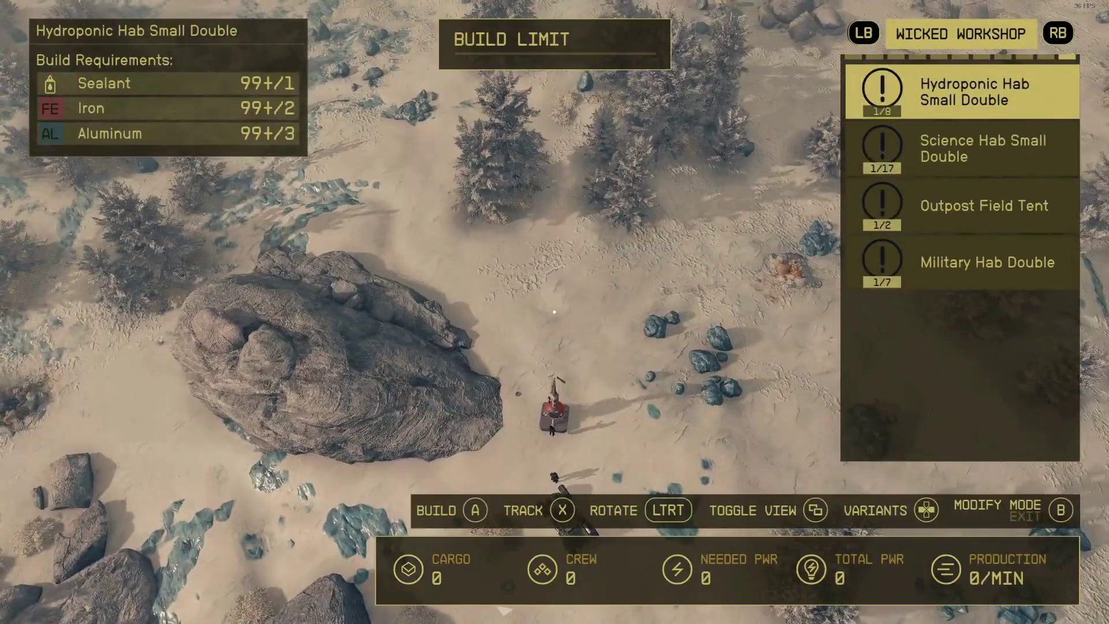
pyautogui.press('z')
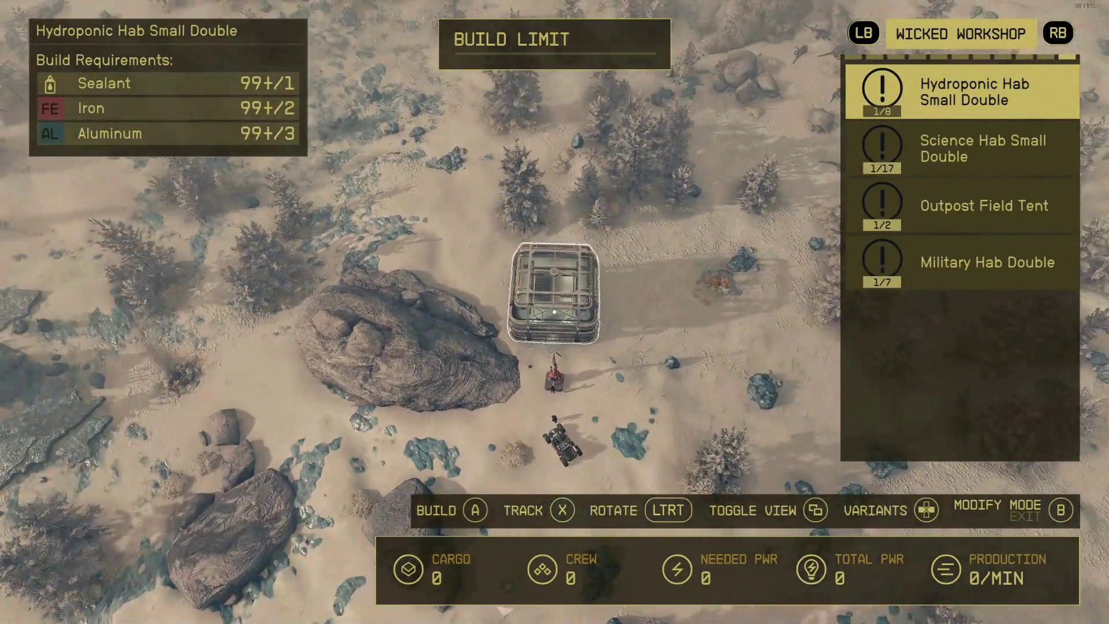
pyautogui.press('w')
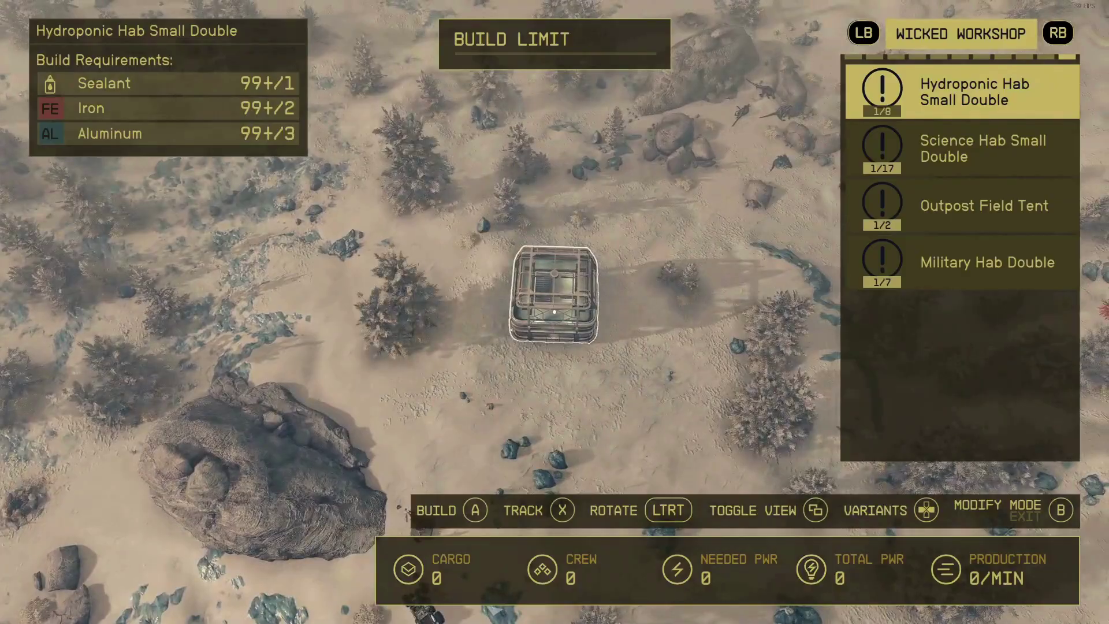
pyautogui.press('Down')
pyautogui.press('Up')
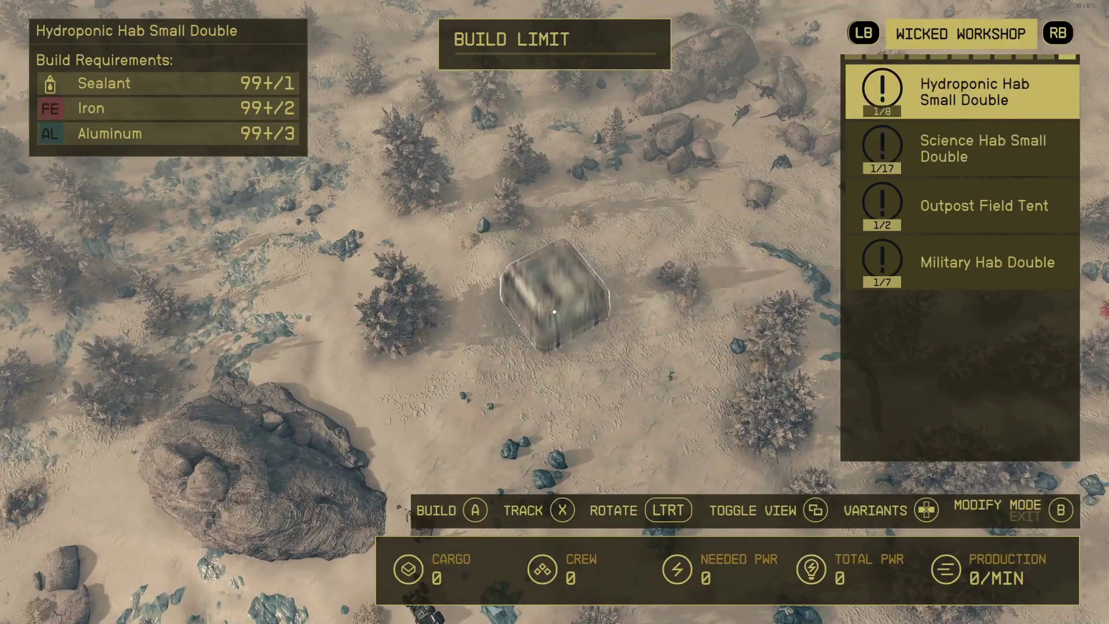
pyautogui.press('Down')
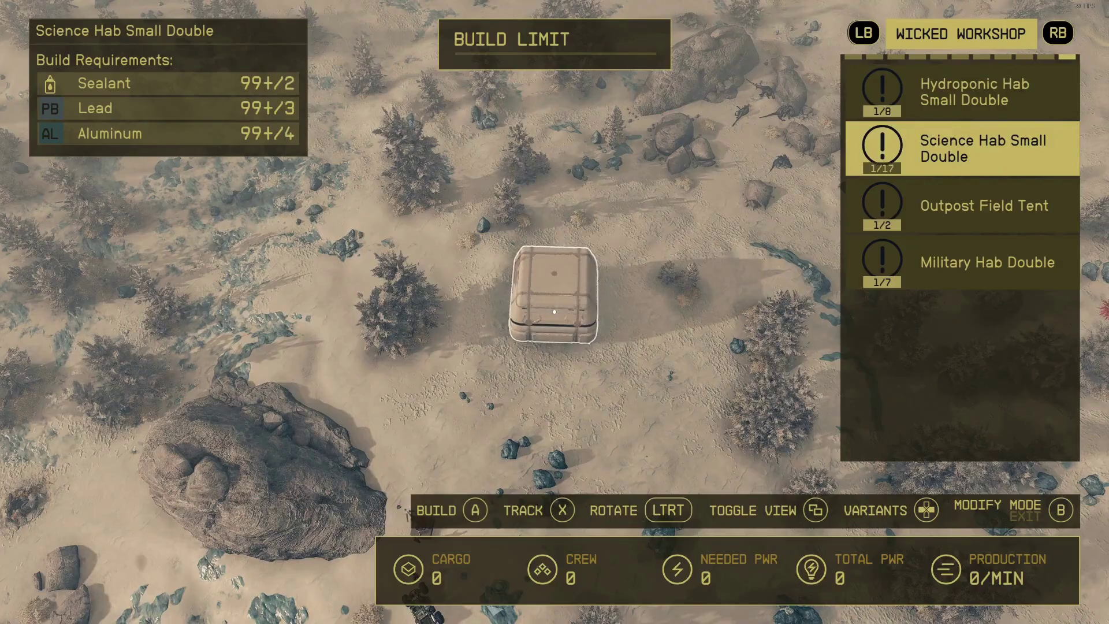
pyautogui.press('Down')
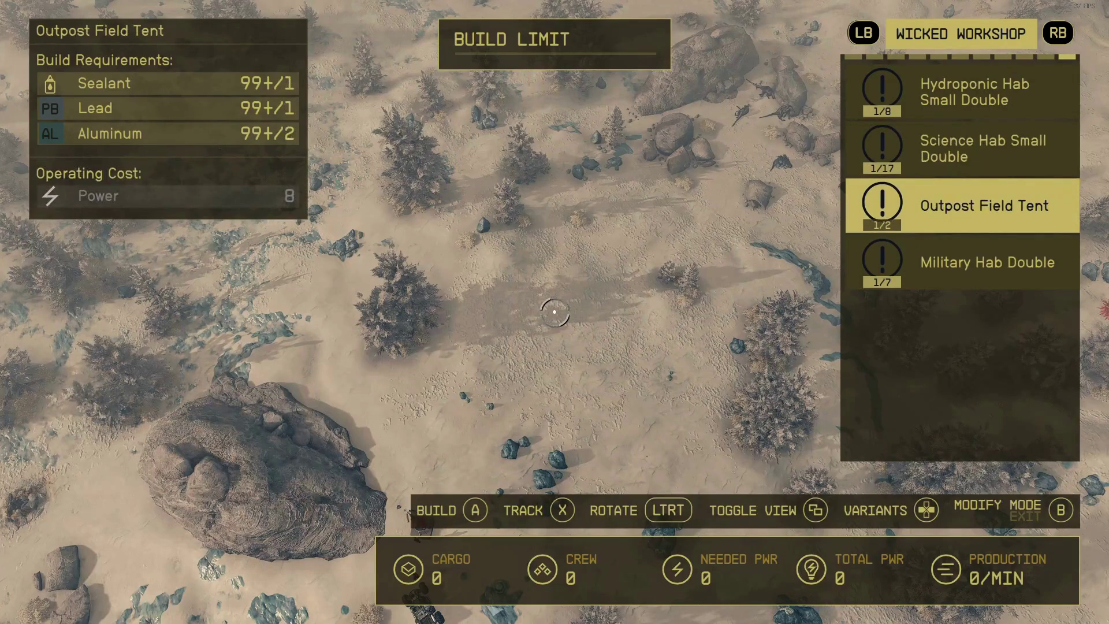
# Step: Move the Outpost Field Tent preview onto open ground and build it
pyautogui.press('s')
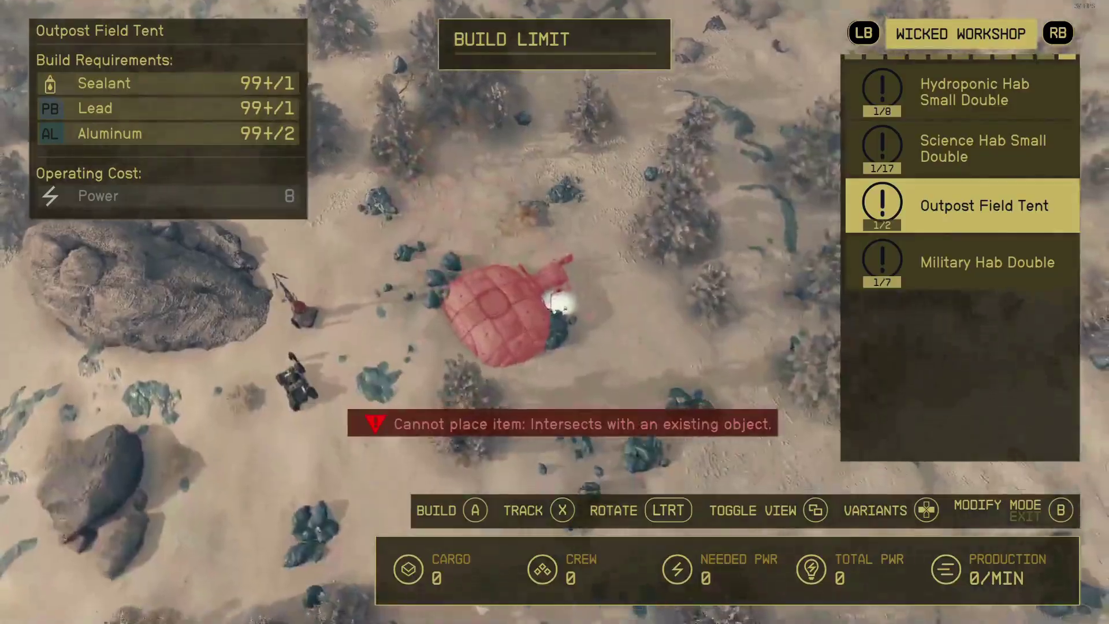
pyautogui.press('d')
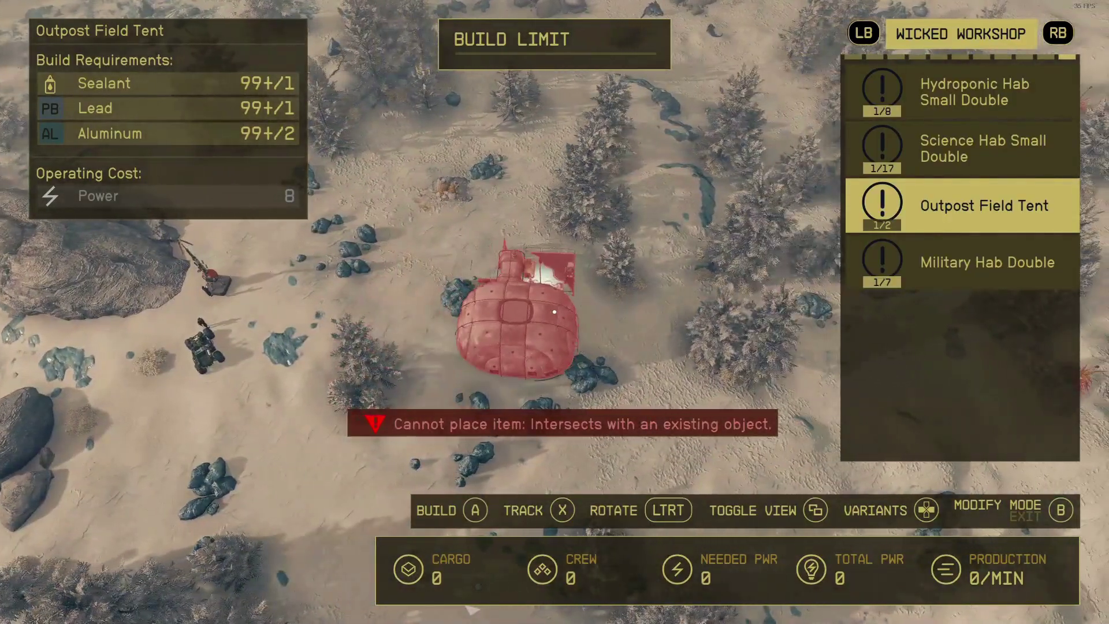
pyautogui.press('s')
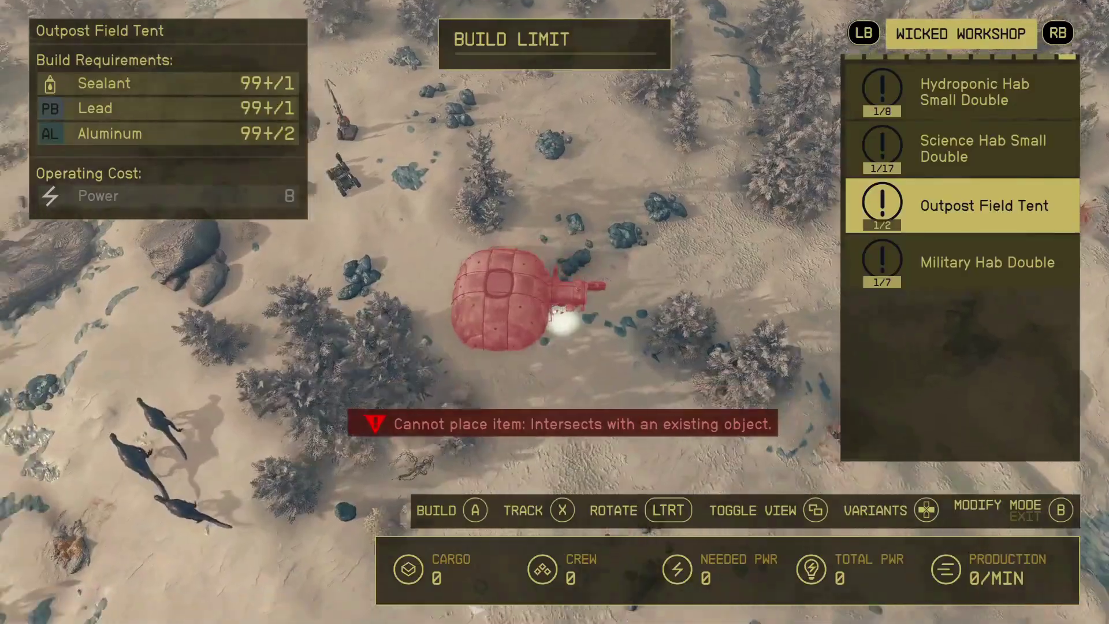
pyautogui.press('a')
pyautogui.press('s')
pyautogui.press('e')
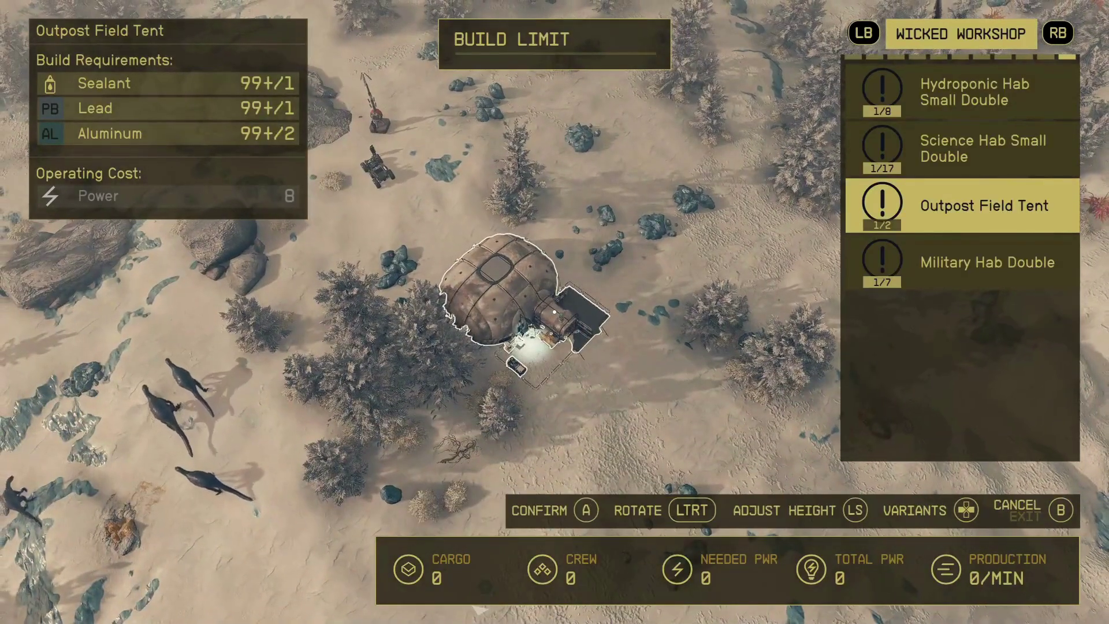
pyautogui.press('e')
# Step: Position an Outpost Field Bay on a clear spot beside the tent and place it
pyautogui.press('w')
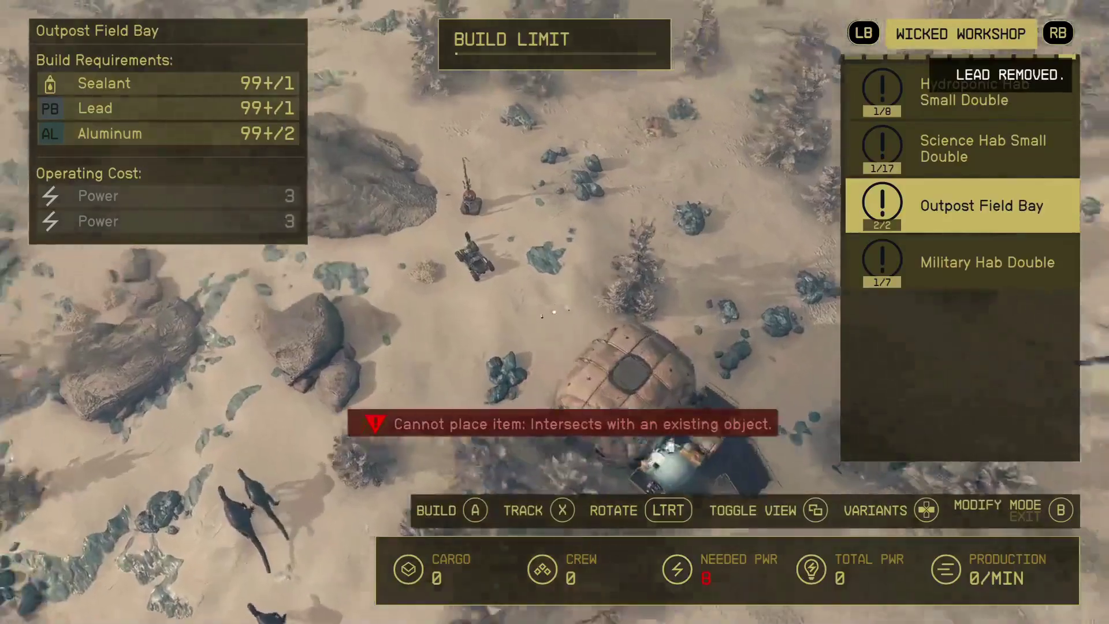
pyautogui.press('w')
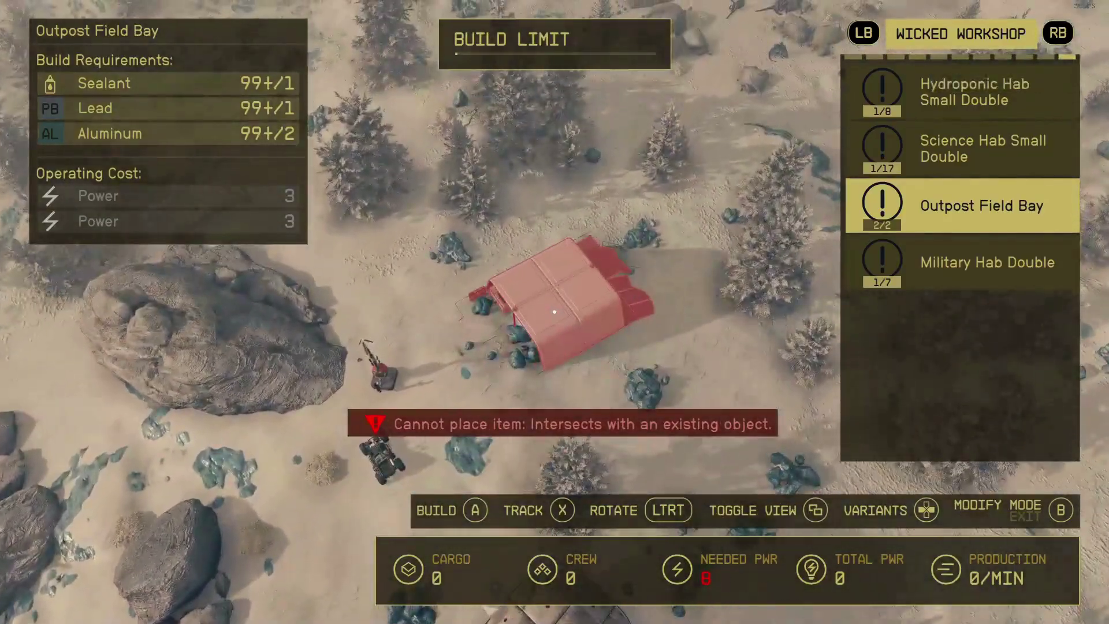
pyautogui.press('w')
pyautogui.press('d')
pyautogui.press('w')
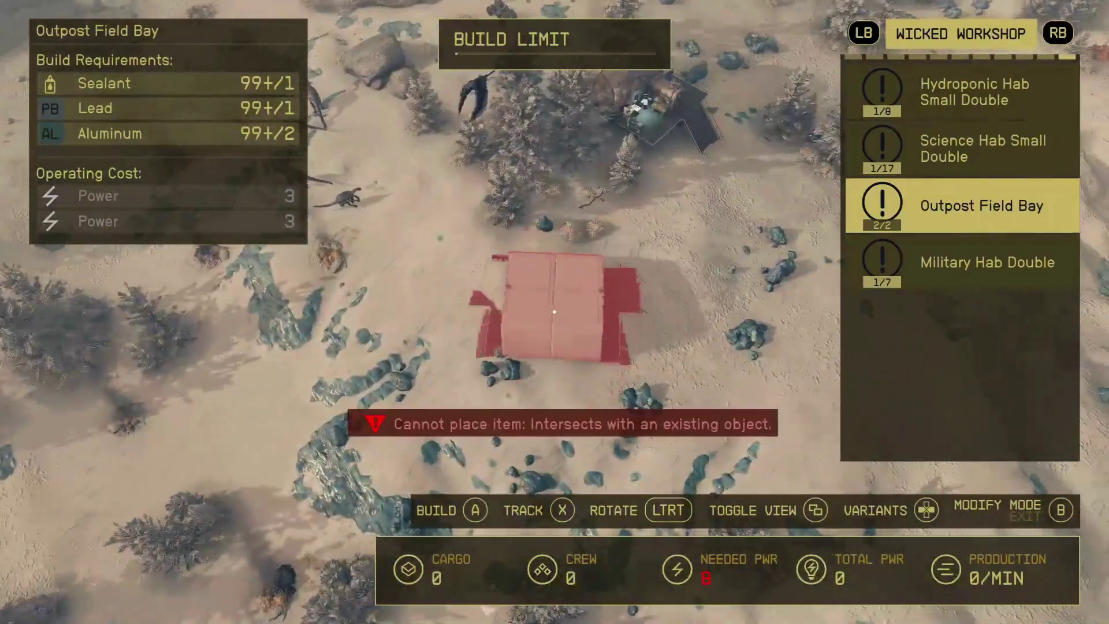
pyautogui.press('d')
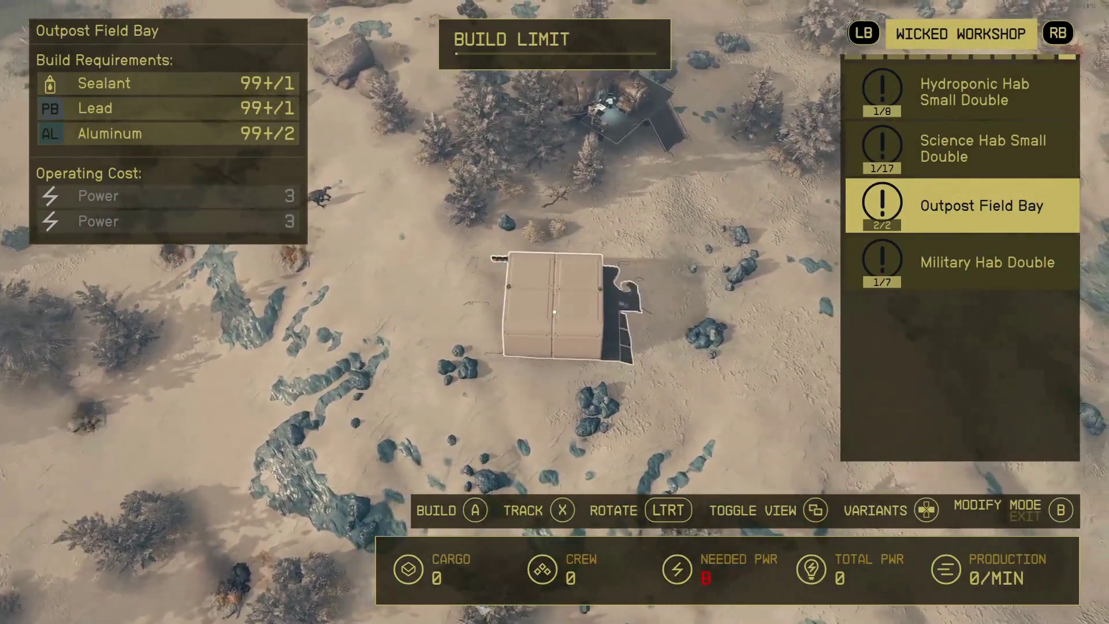
pyautogui.press('s')
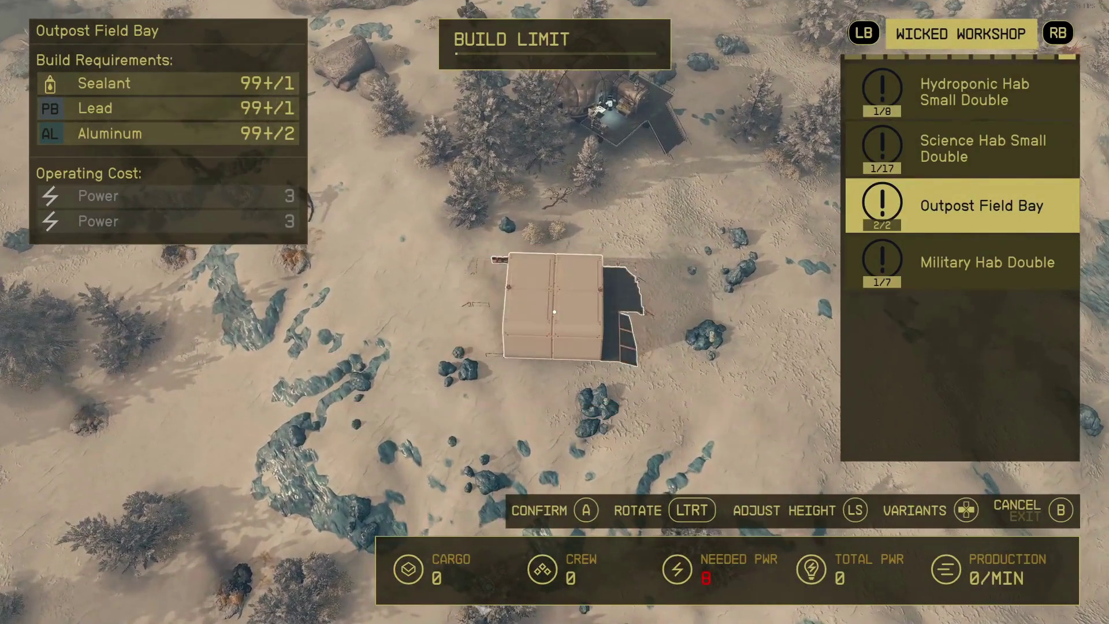
pyautogui.press('e')
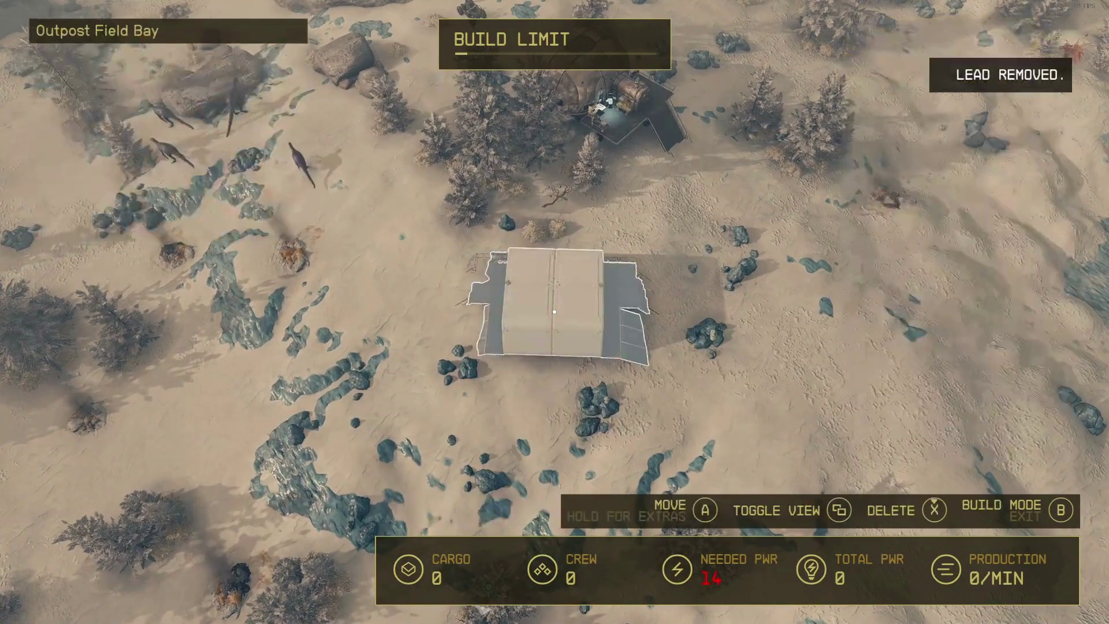
# Step: Walk the ground-level view through the trees onto the tent platform, then bring up Start
pyautogui.press('v')
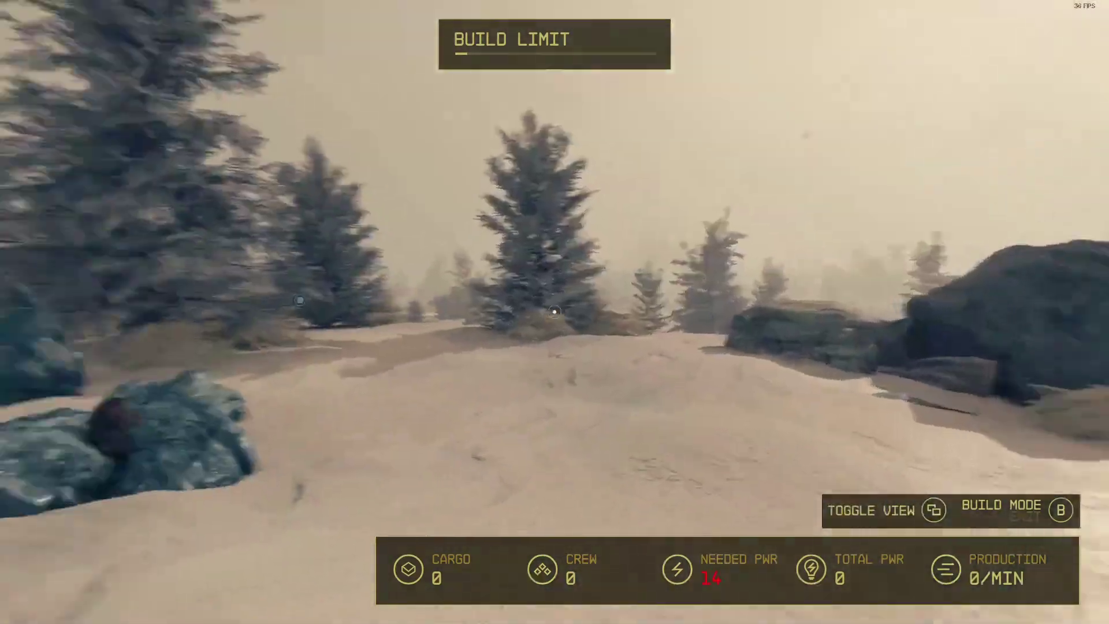
pyautogui.press('w')
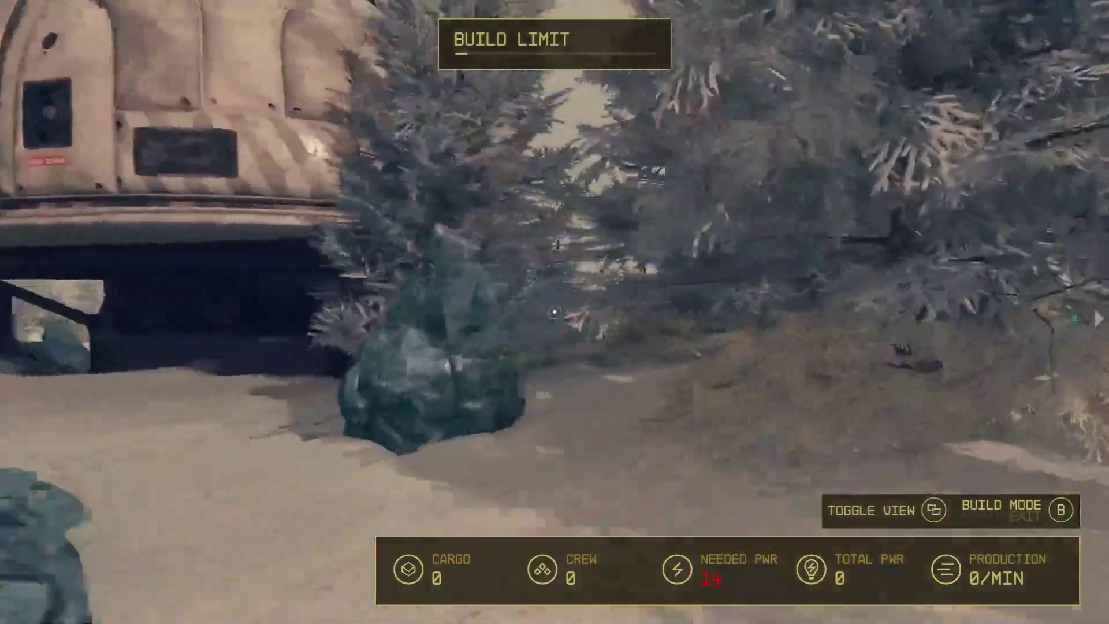
pyautogui.press('w')
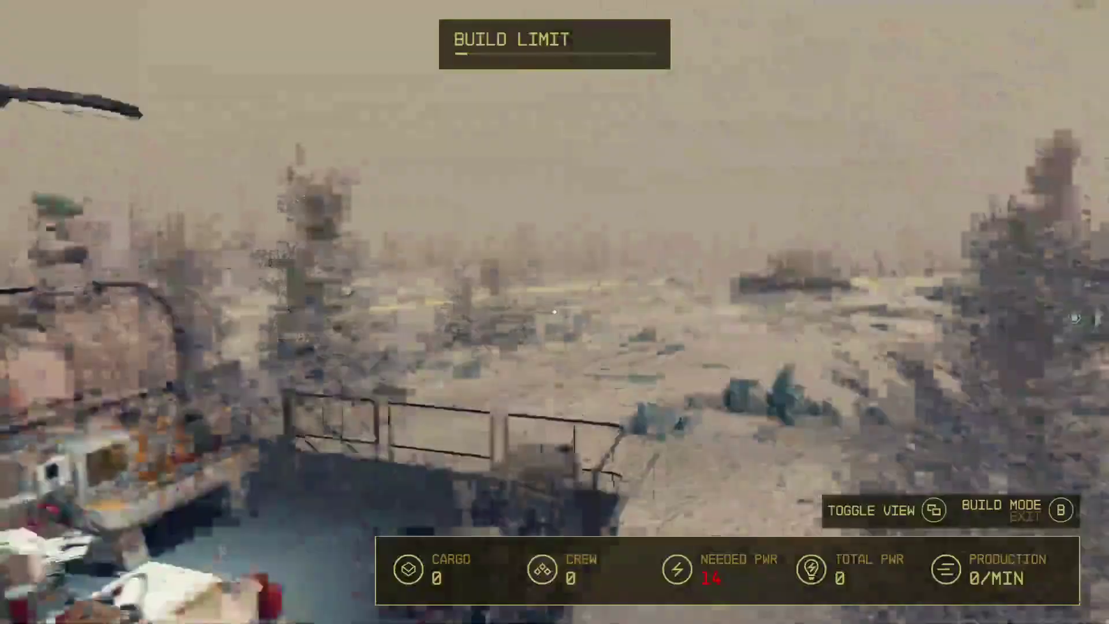
pyautogui.press('w')
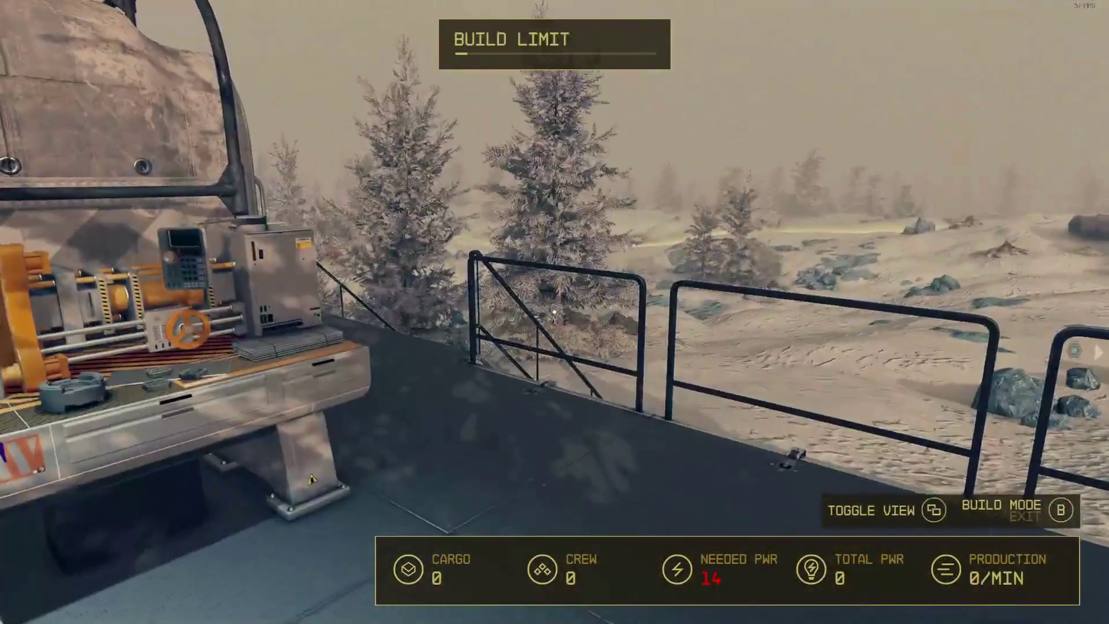
pyautogui.press('super')
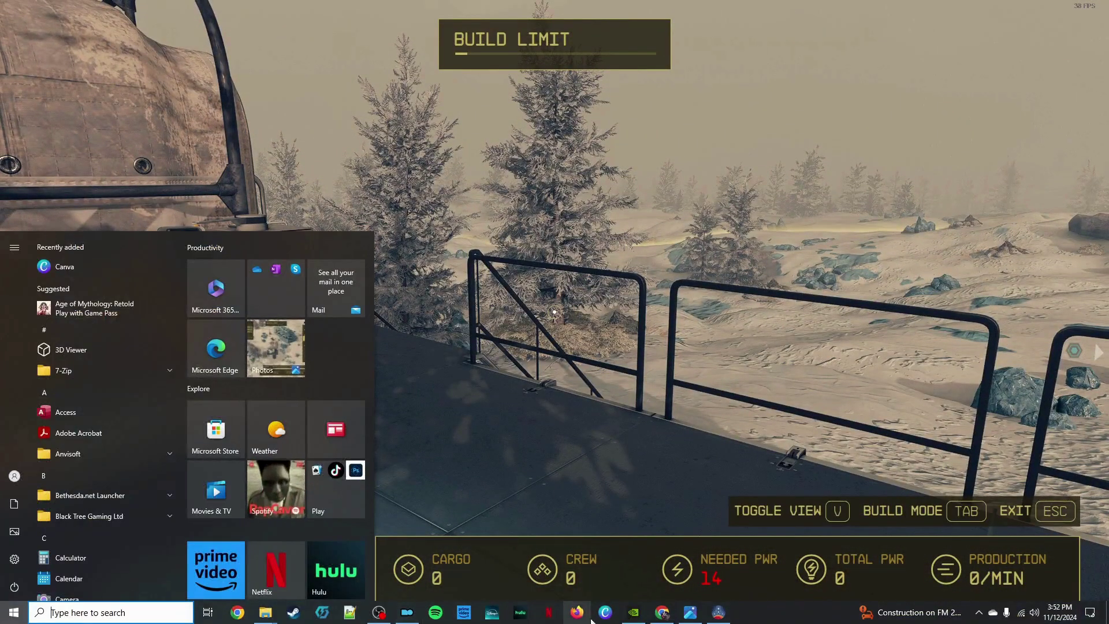
# Step: Bring the browser with the Nexus Mods page forward and maximize it over the game
pyautogui.click(718, 613)
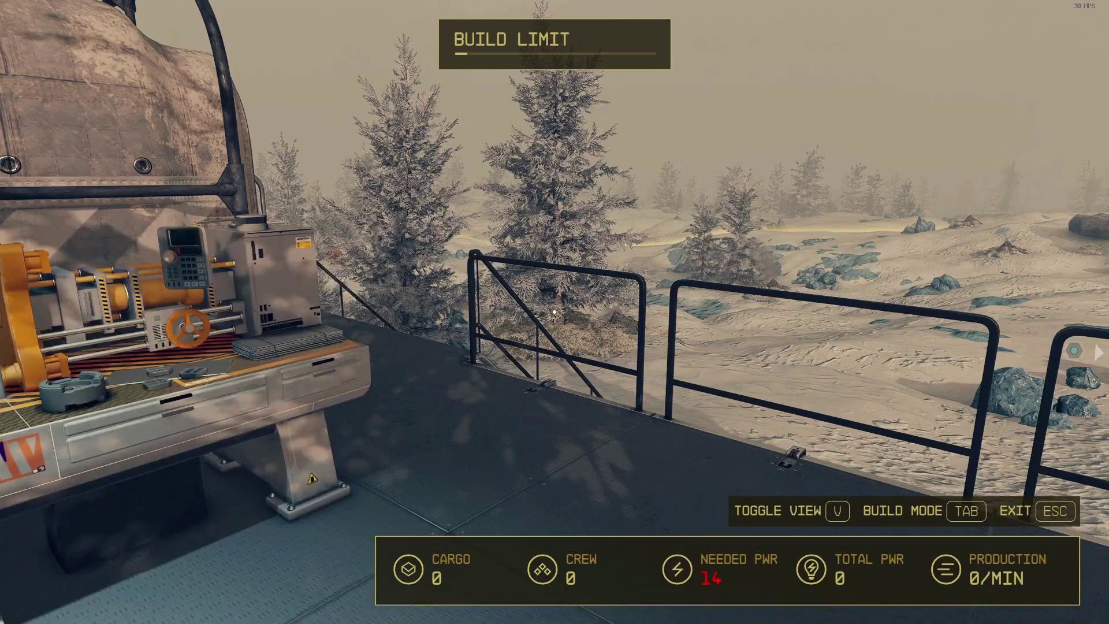
pyautogui.hotkey('alt', 'Tab')
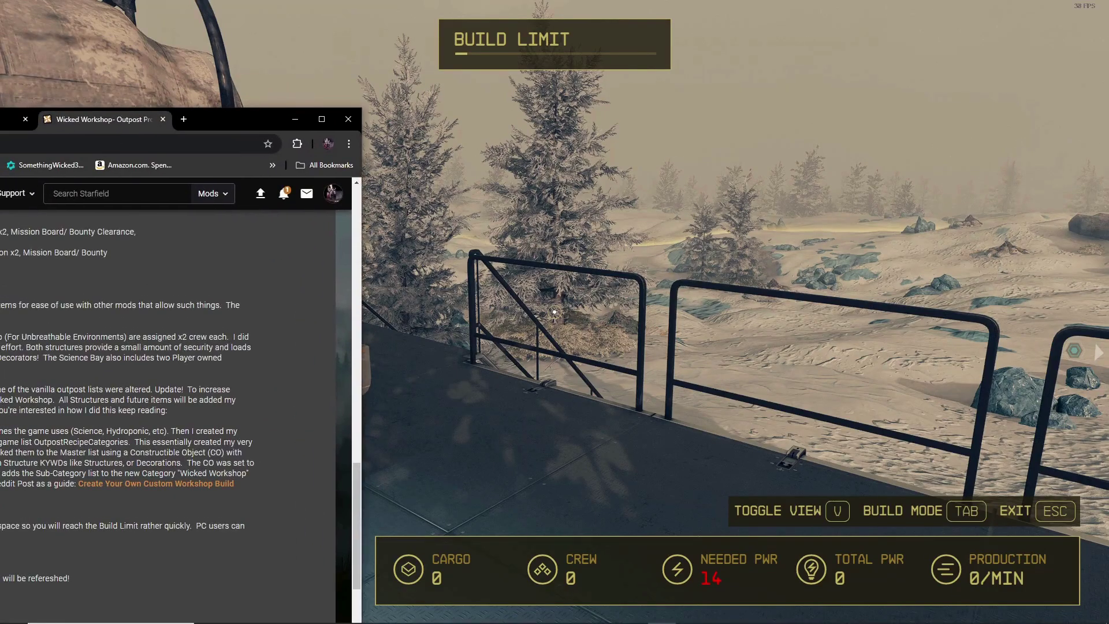
pyautogui.moveTo(258, 120); pyautogui.dragTo(751, 136)
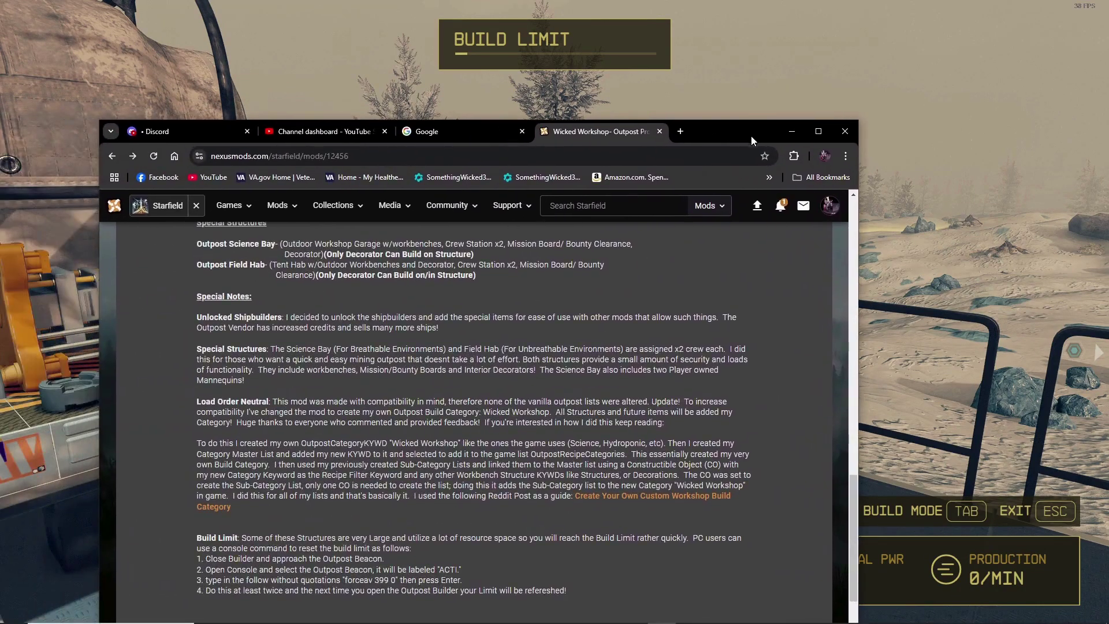
pyautogui.doubleClick(751, 136)
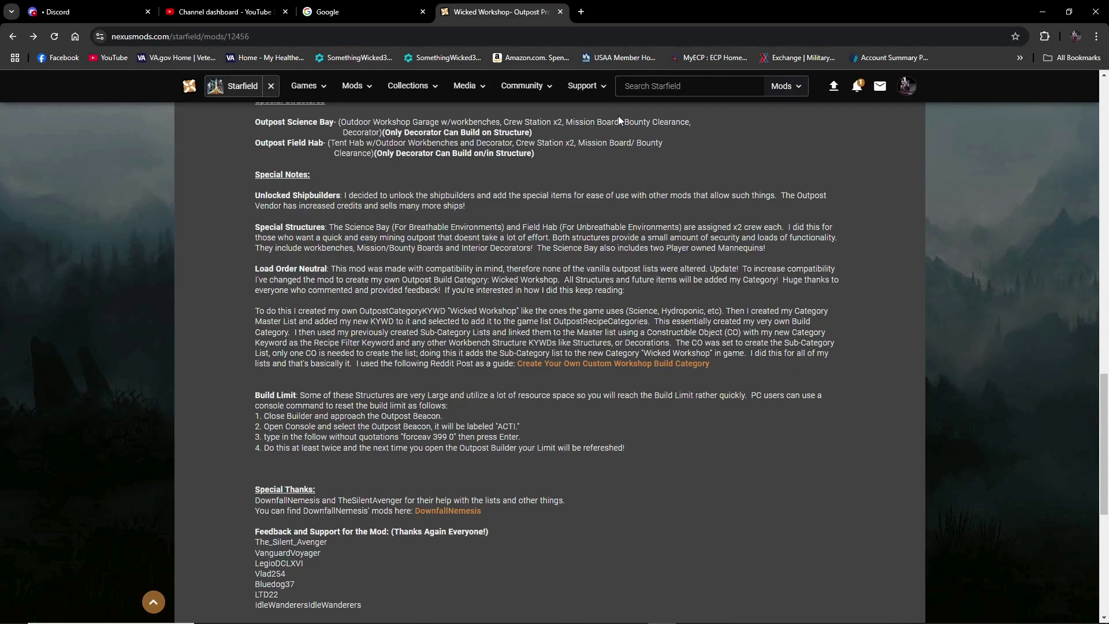
# Step: Read through the Wicked Workshop- Outpost Projeckt 2 description, then return to the page top
pyautogui.scroll(-3, 648, 223)
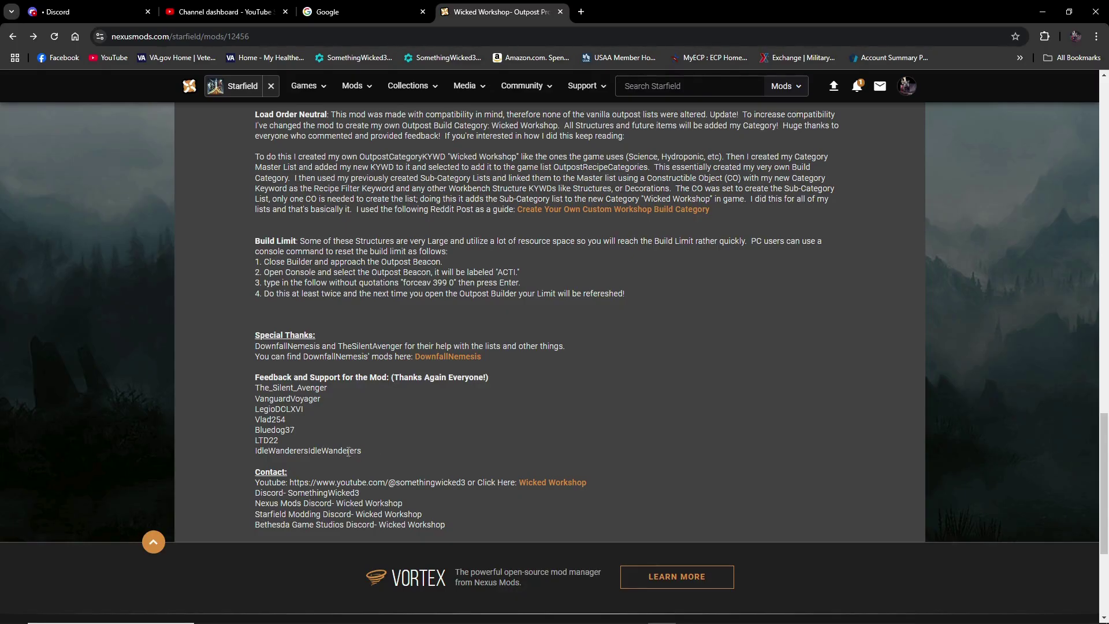
pyautogui.scroll(1, 462, 430)
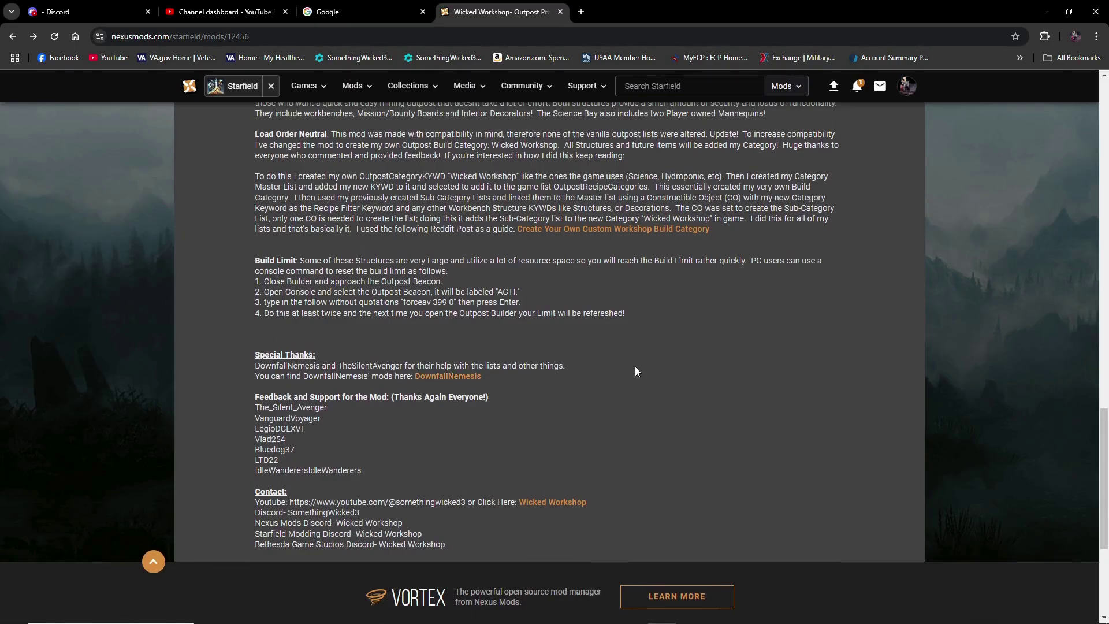
pyautogui.scroll(1, 635, 366)
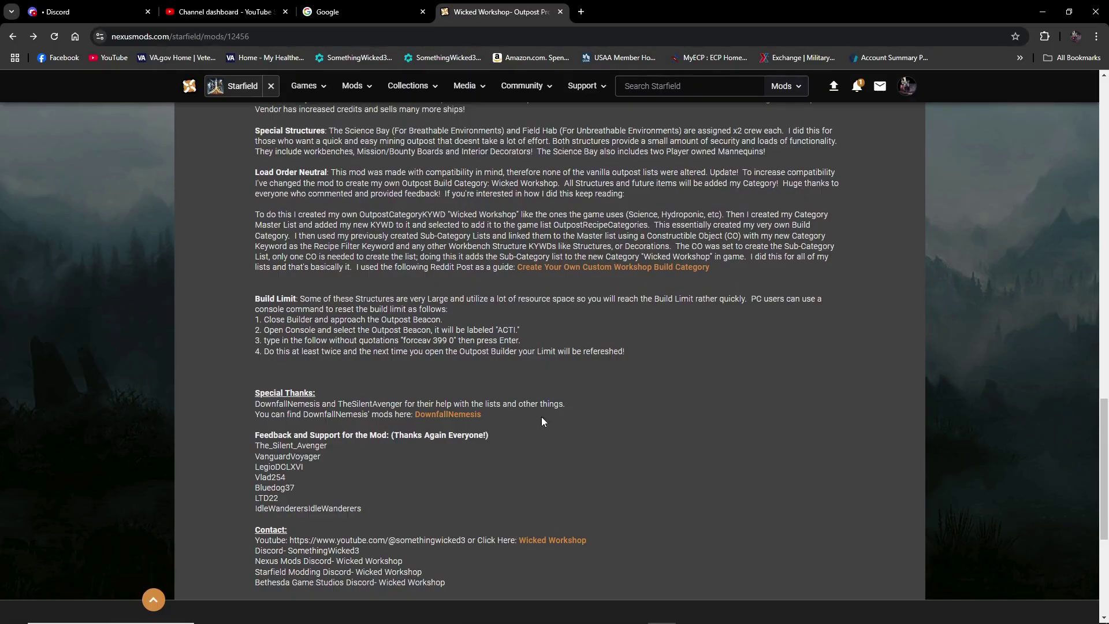
pyautogui.scroll(1, 582, 416)
pyautogui.scroll(1, 581, 416)
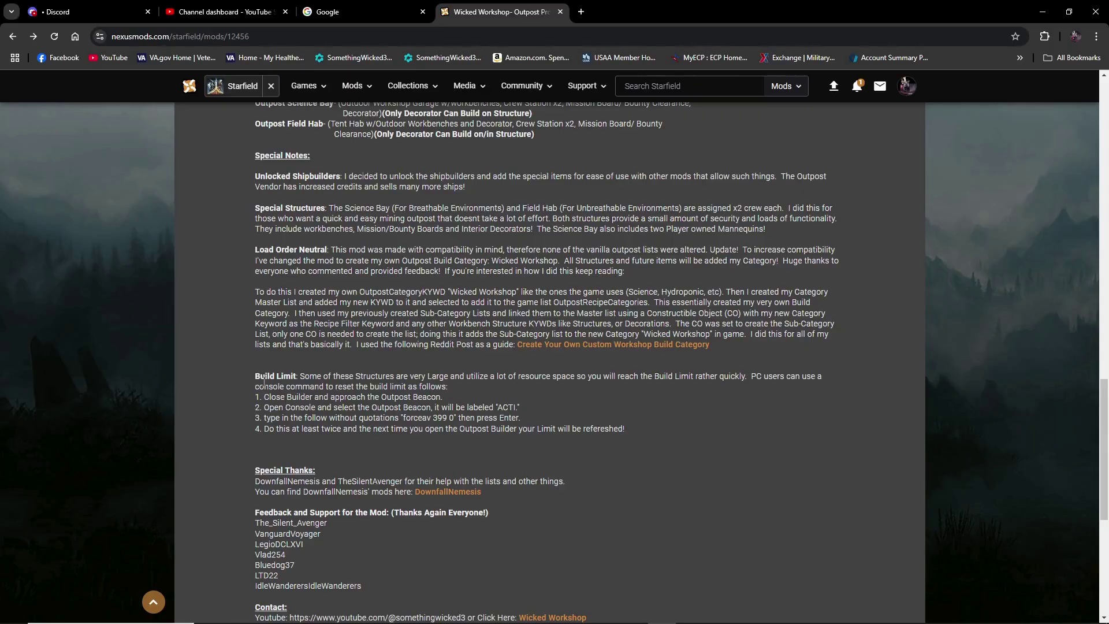
pyautogui.scroll(8, 490, 372)
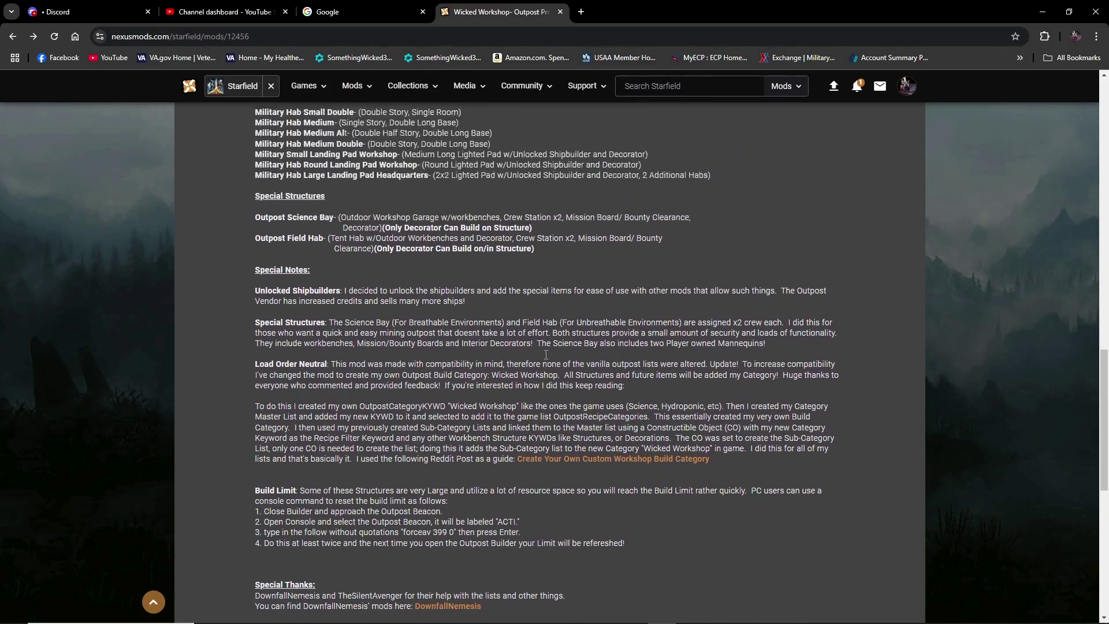
pyautogui.scroll(13, 549, 354)
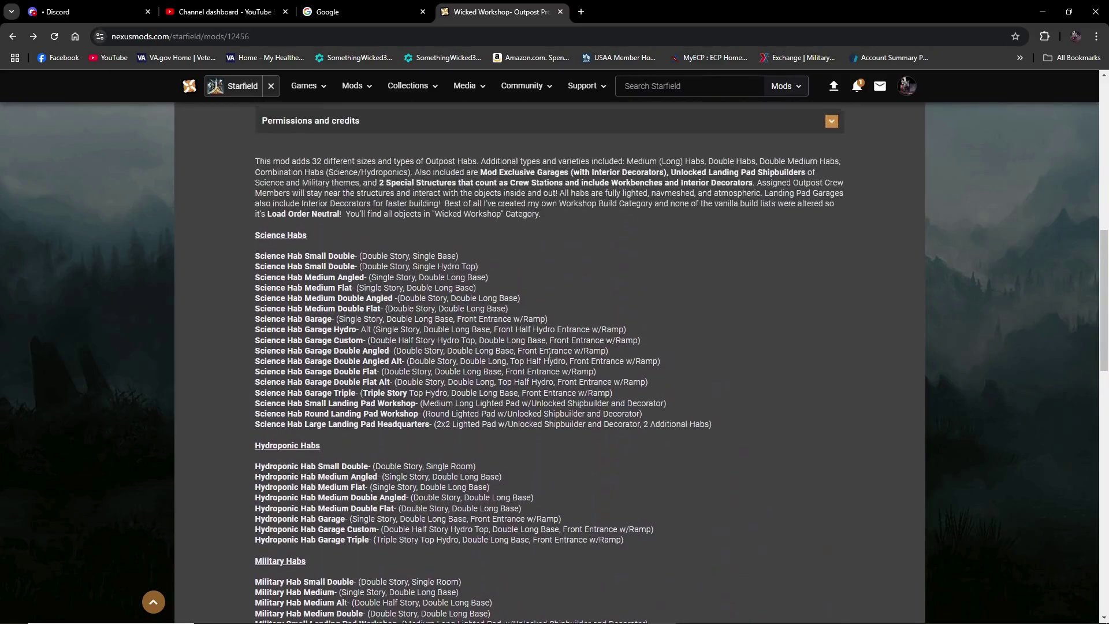
pyautogui.scroll(2, 550, 353)
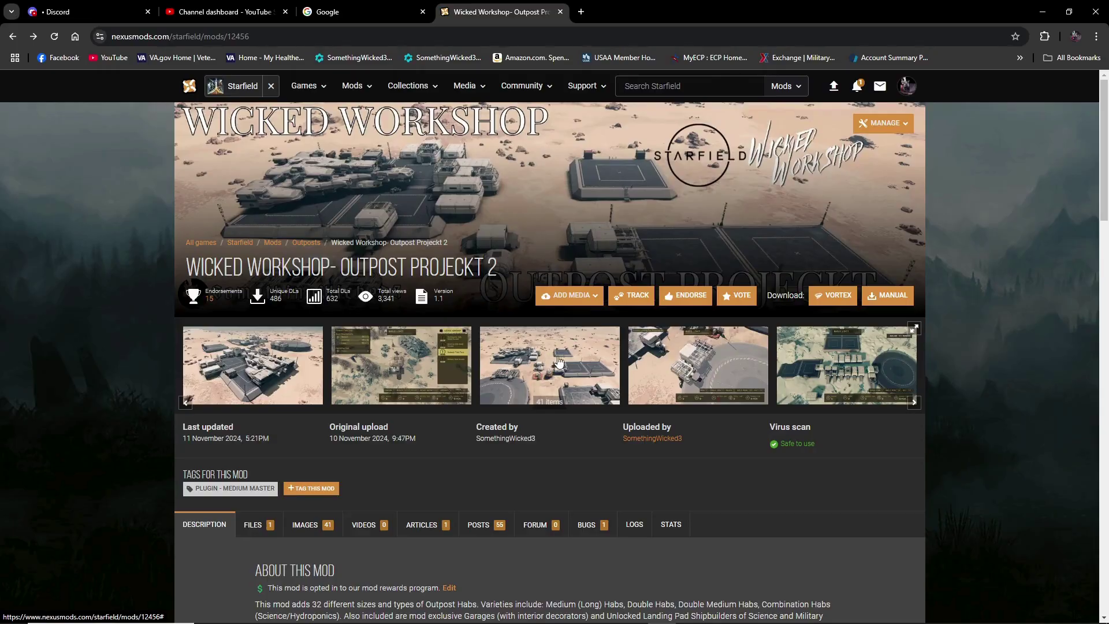
pyautogui.click(280, 349)
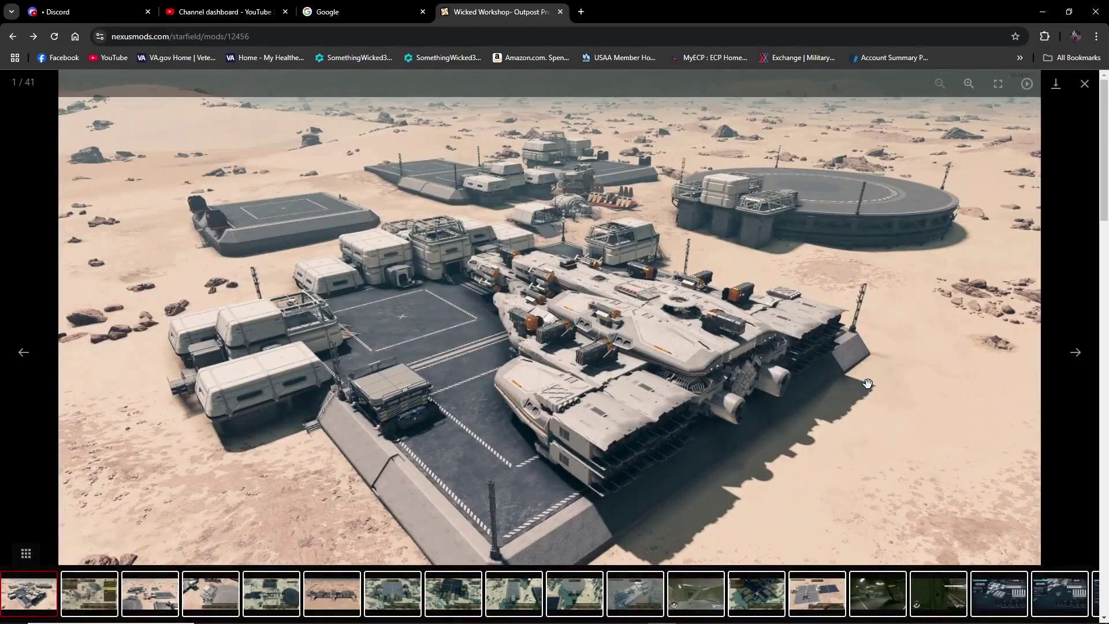
pyautogui.click(1075, 354)
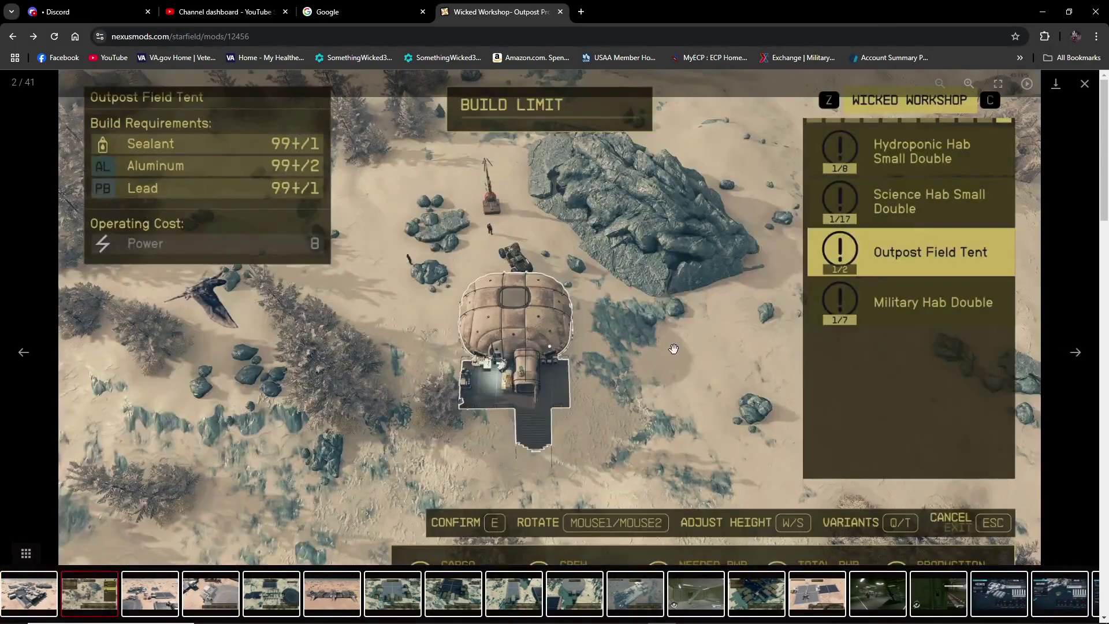
pyautogui.click(1076, 353)
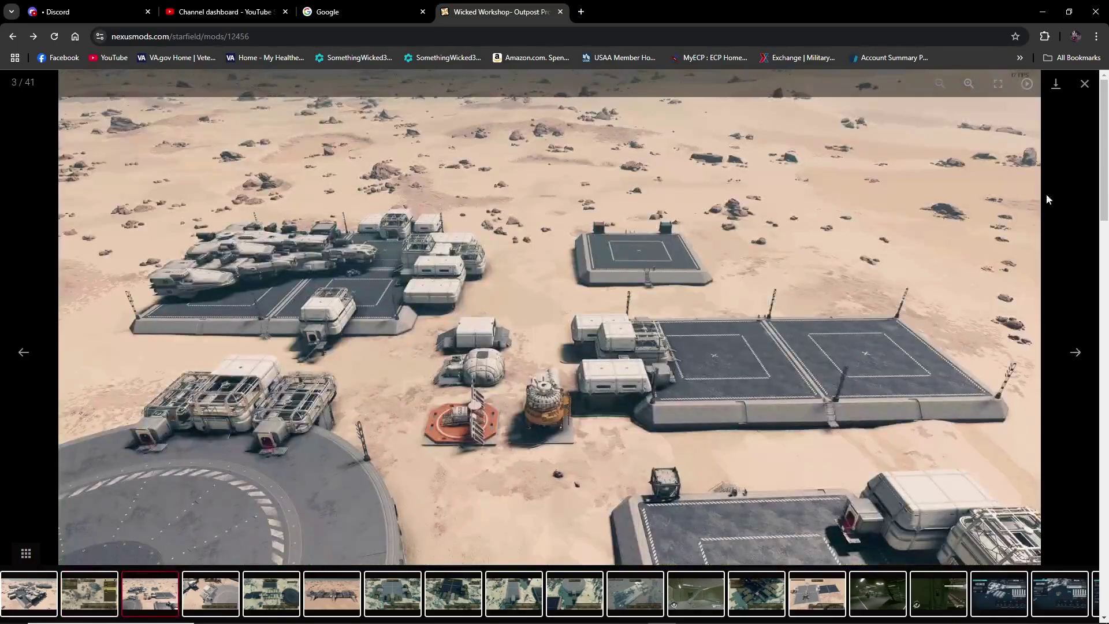
pyautogui.click(1084, 84)
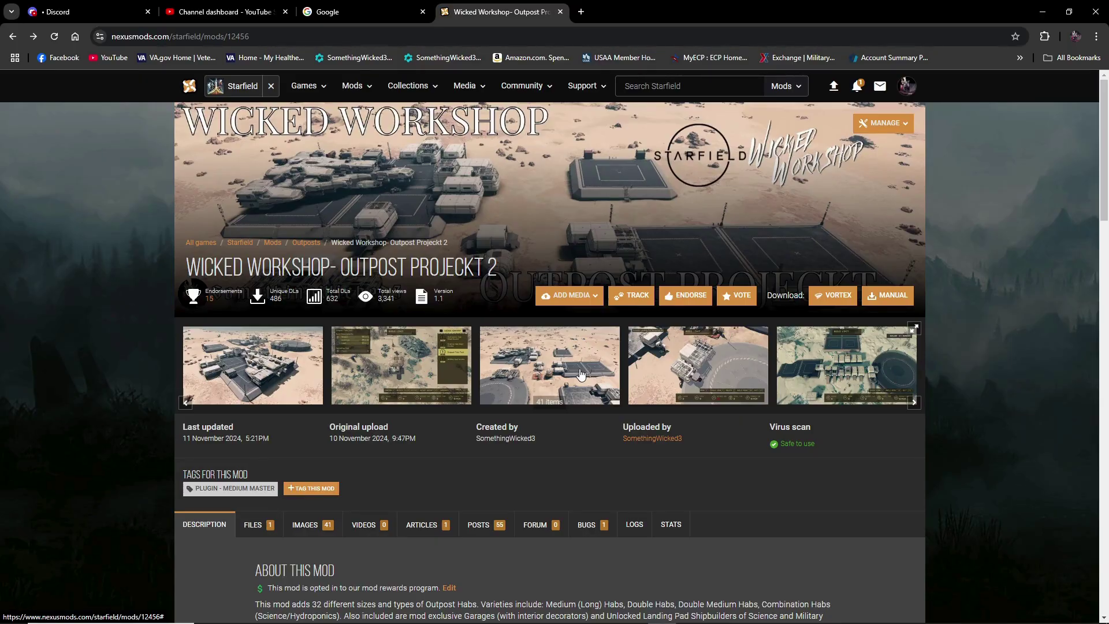
# Step: Go from YouTube Studio to the public Wicked Workshop channel page
pyautogui.click(241, 12)
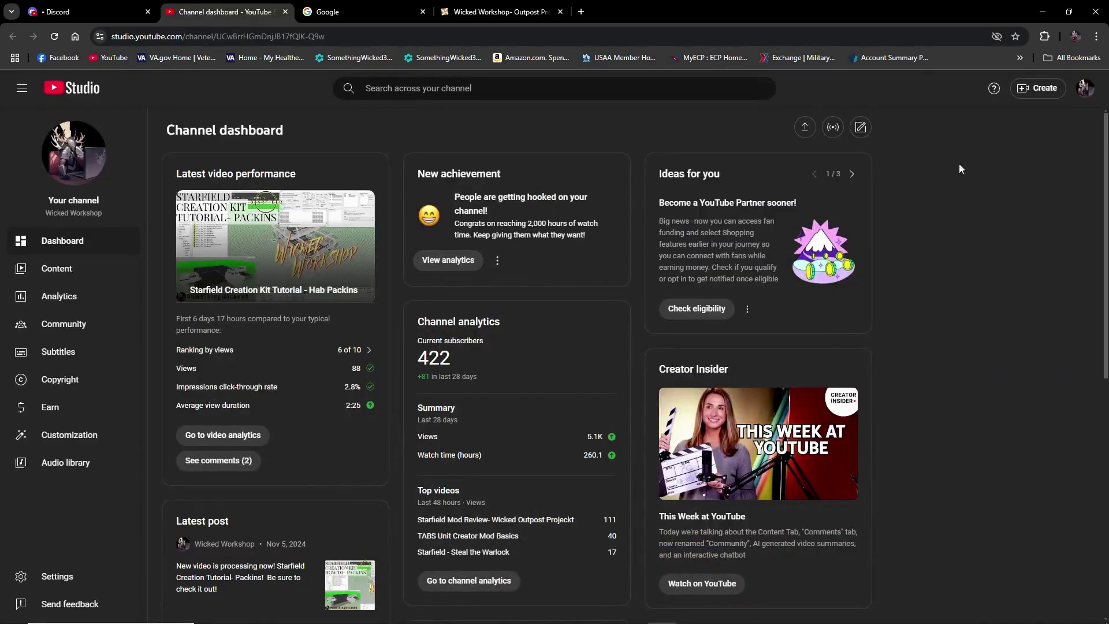
pyautogui.click(1086, 88)
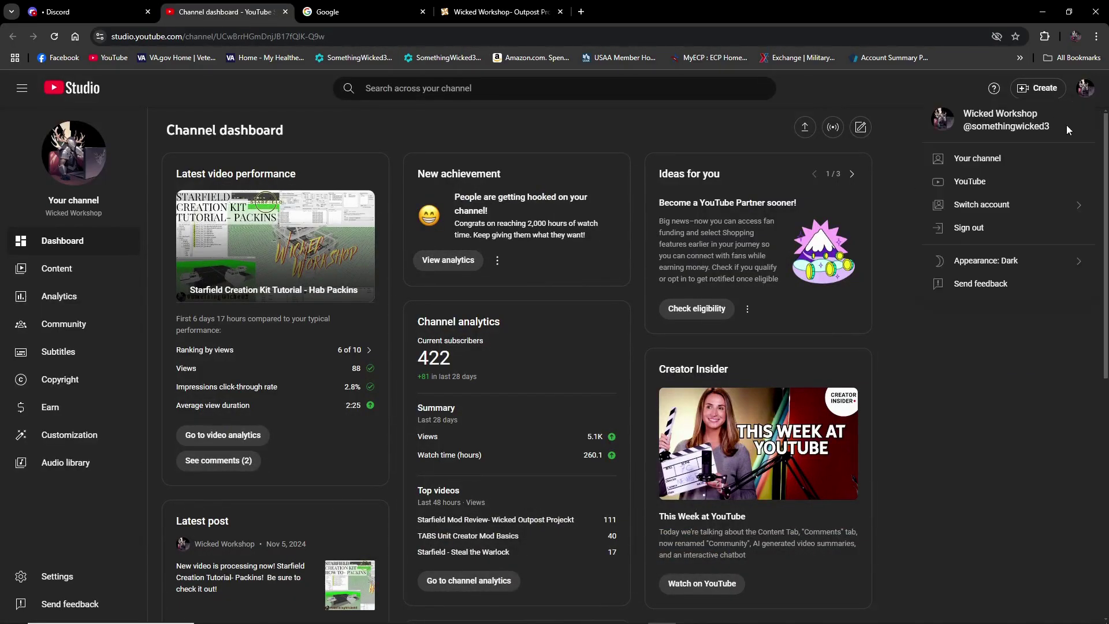
pyautogui.click(974, 158)
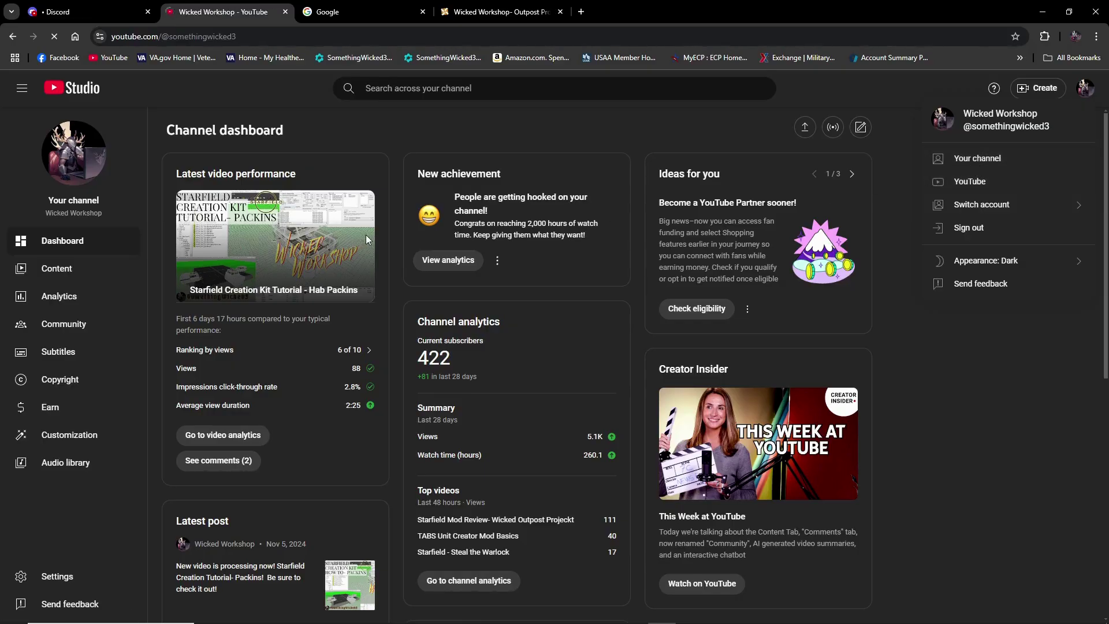
pyautogui.scroll(-2, 629, 316)
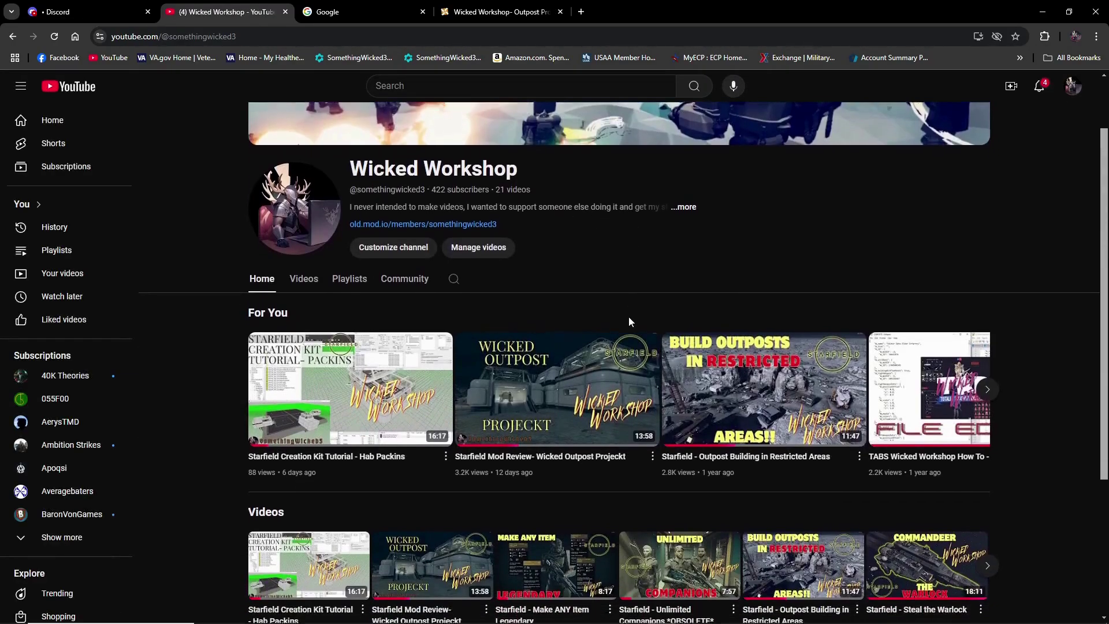
# Step: Page through the channel's For You video row to its end, then return to the top
pyautogui.moveTo(365, 382)
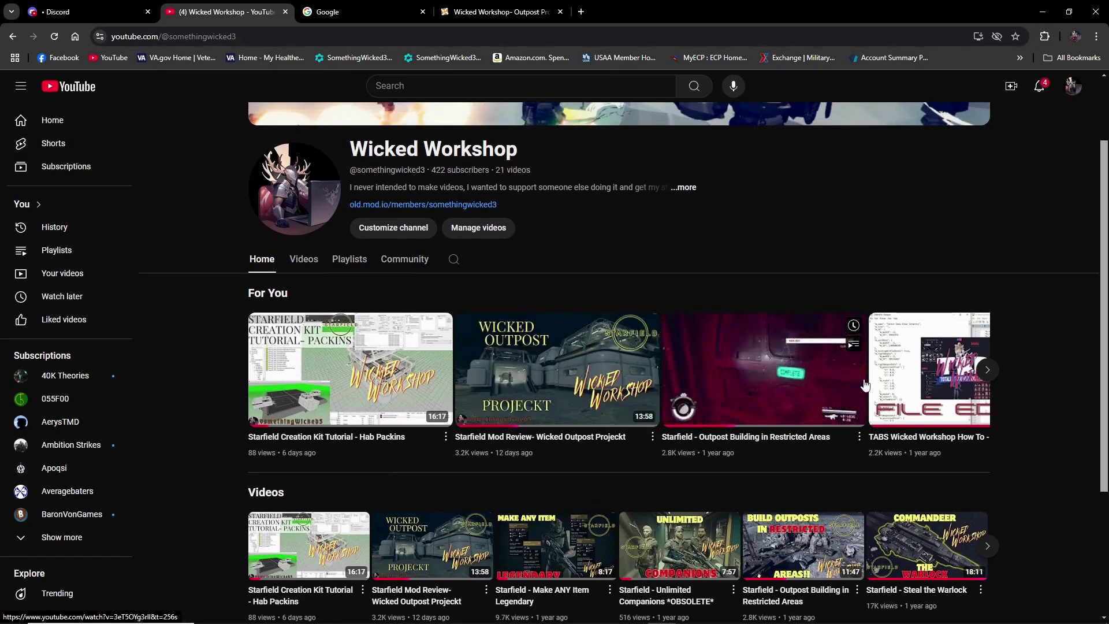
pyautogui.click(989, 375)
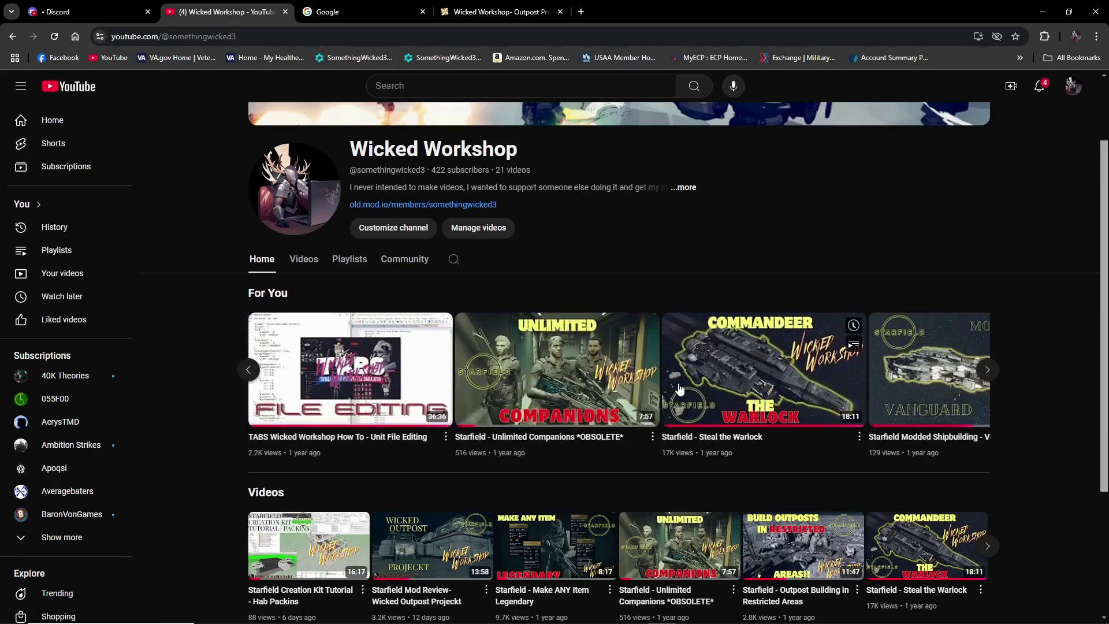
pyautogui.click(245, 371)
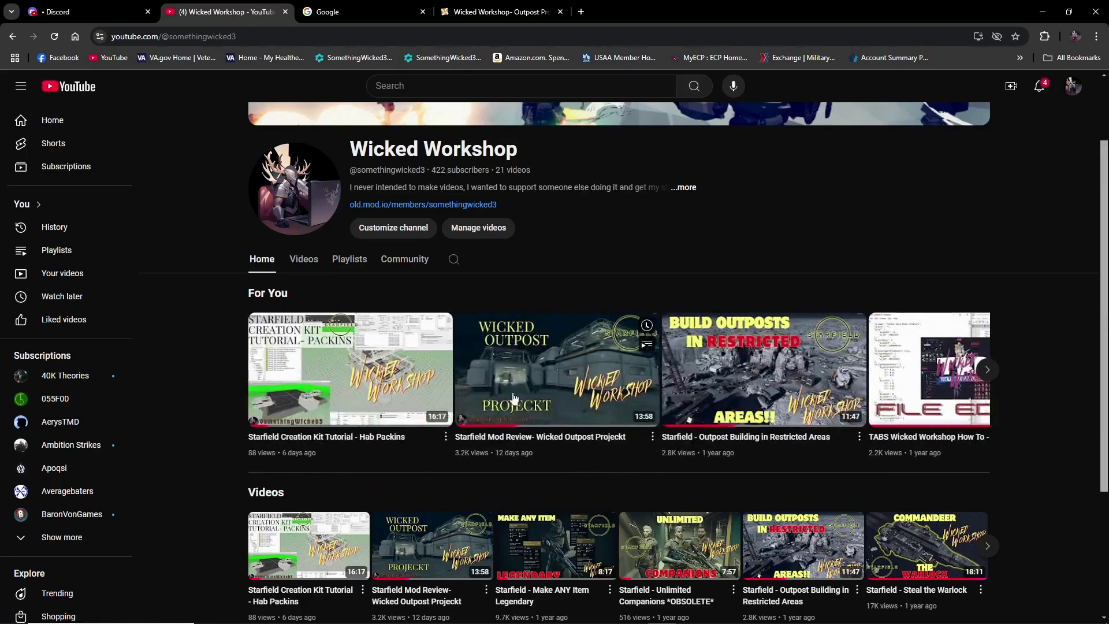
pyautogui.click(989, 372)
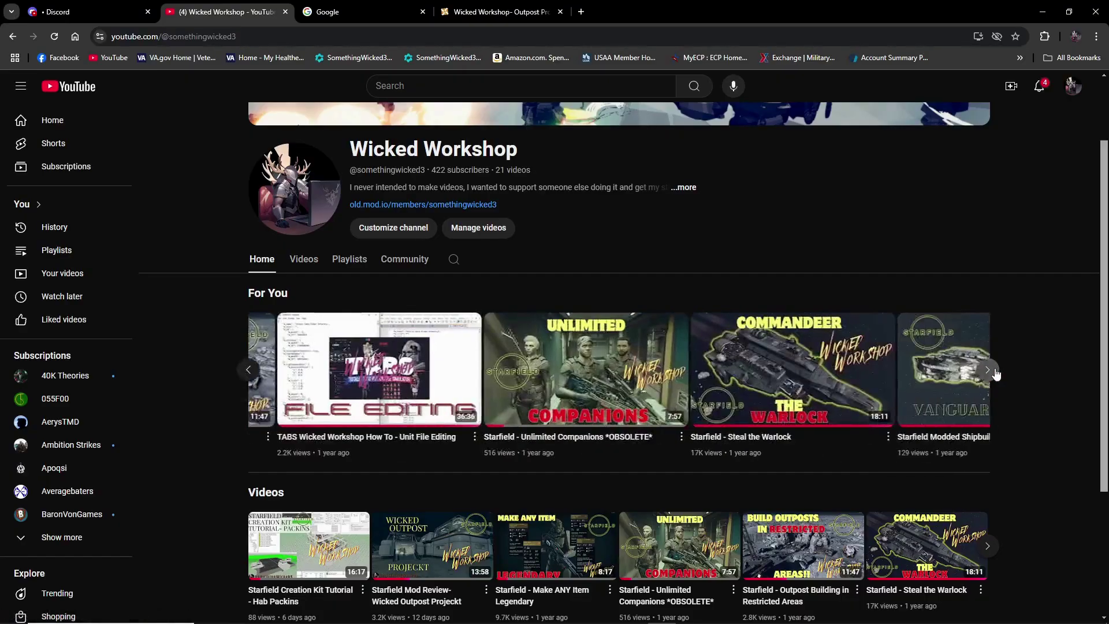
pyautogui.click(994, 372)
pyautogui.click(994, 373)
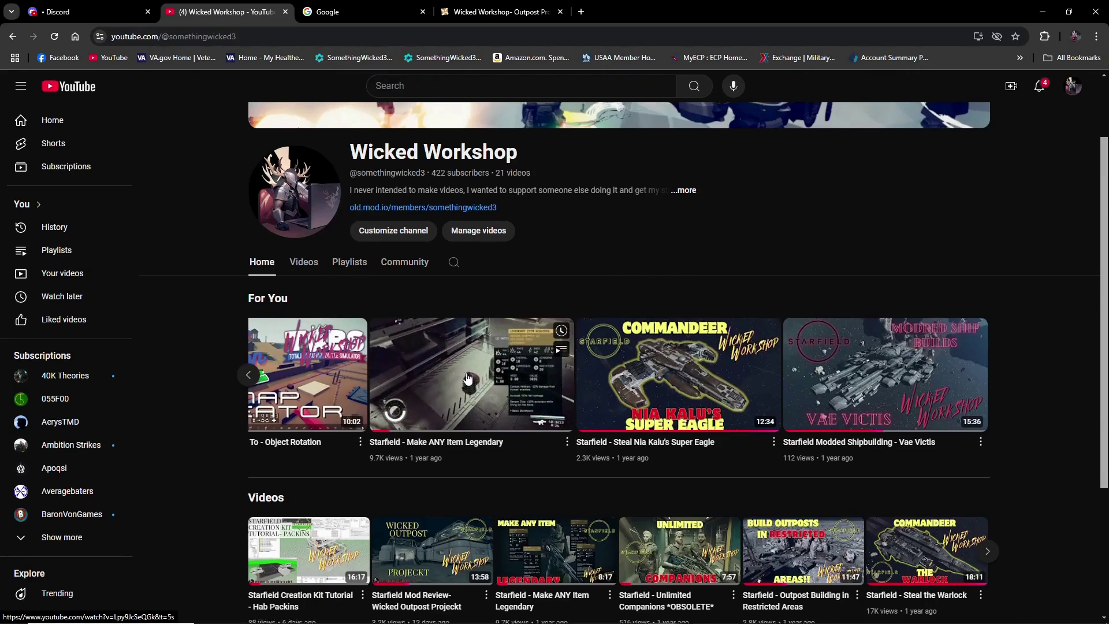
pyautogui.scroll(2, 465, 377)
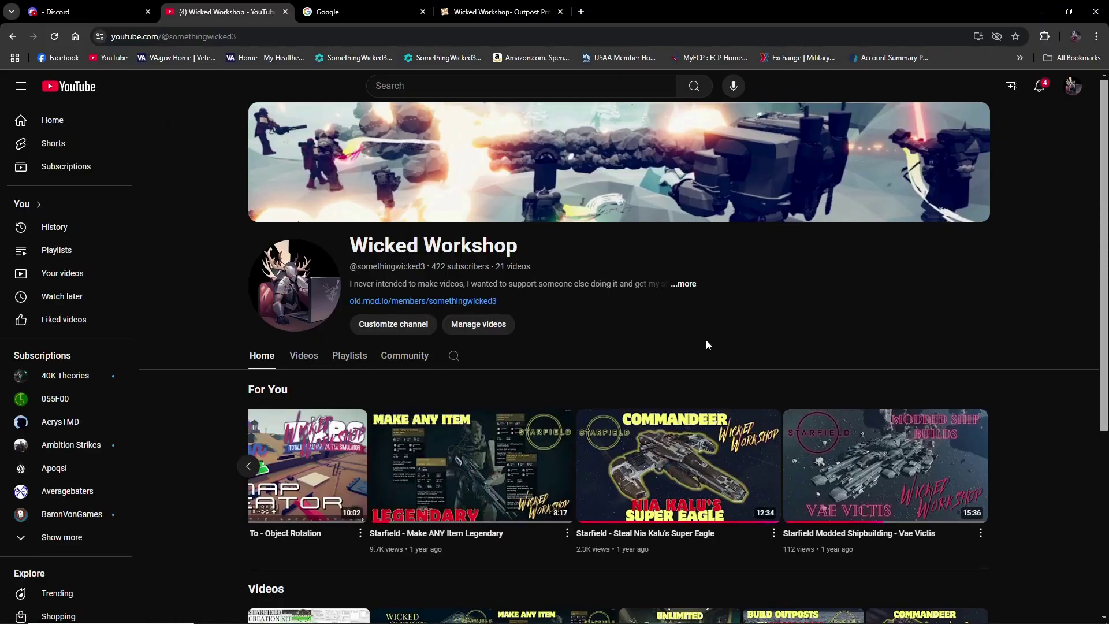